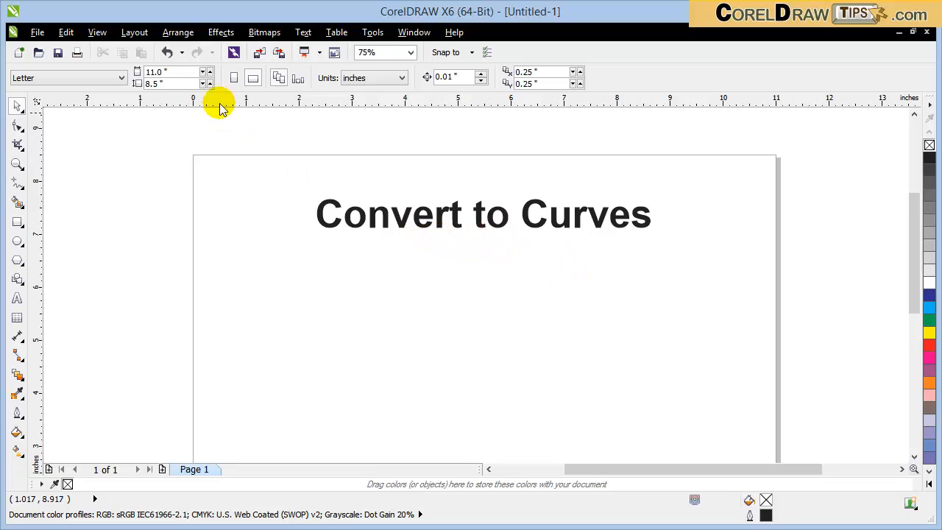
{"action": "left_click", "coordinate": [178, 34]}
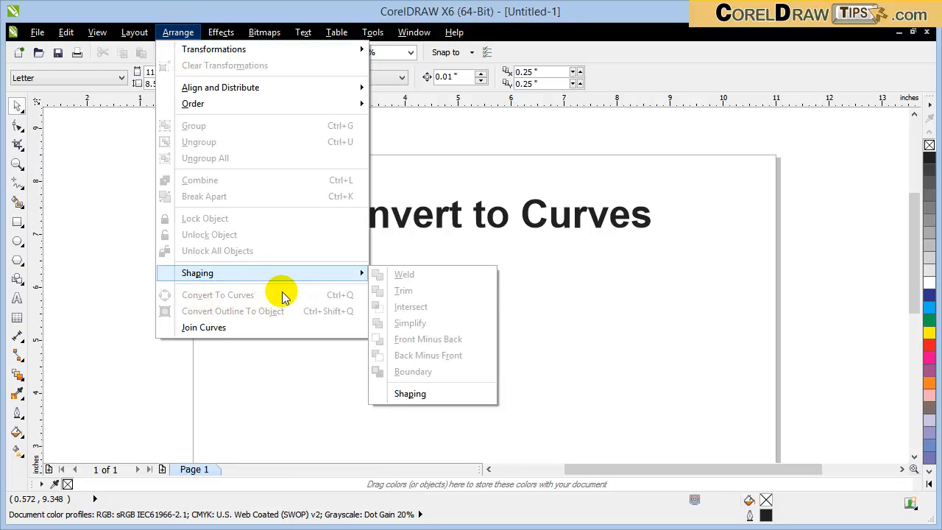
{"action": "left_click", "coordinate": [660, 307]}
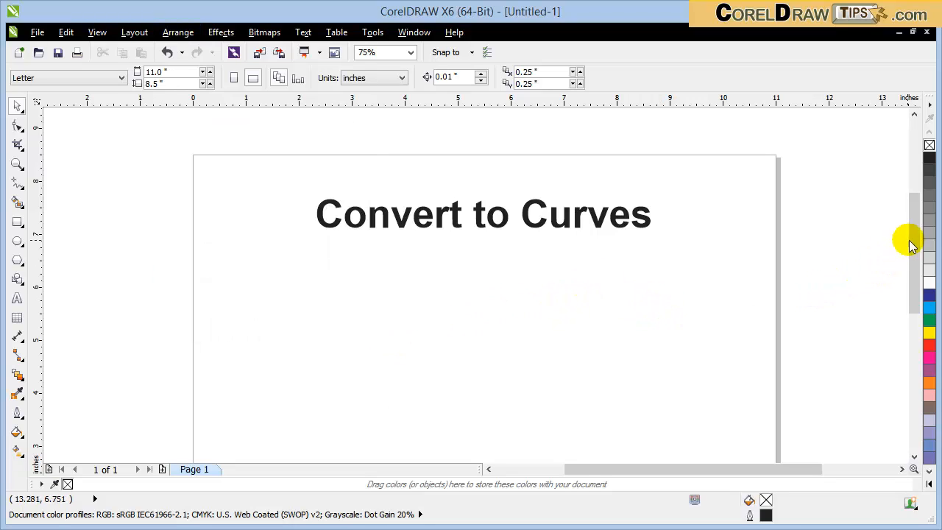
Draw a rectangle about 1.89 by 1.6 inches below the "Convert to Curves" heading.
{"action": "left_click_drag", "start_coordinate": [914, 242], "coordinate": [917, 259]}
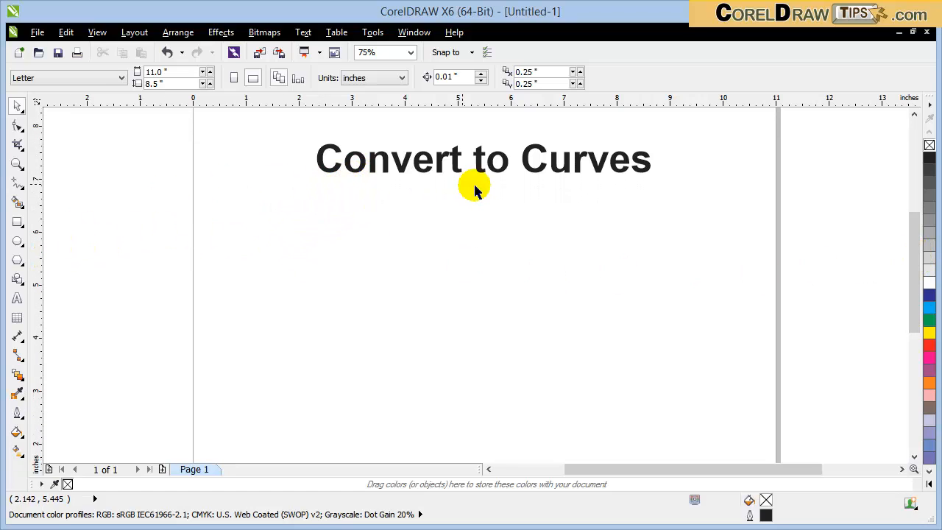
{"action": "left_click", "coordinate": [17, 222]}
{"action": "left_click_drag", "start_coordinate": [315, 218], "coordinate": [414, 304]}
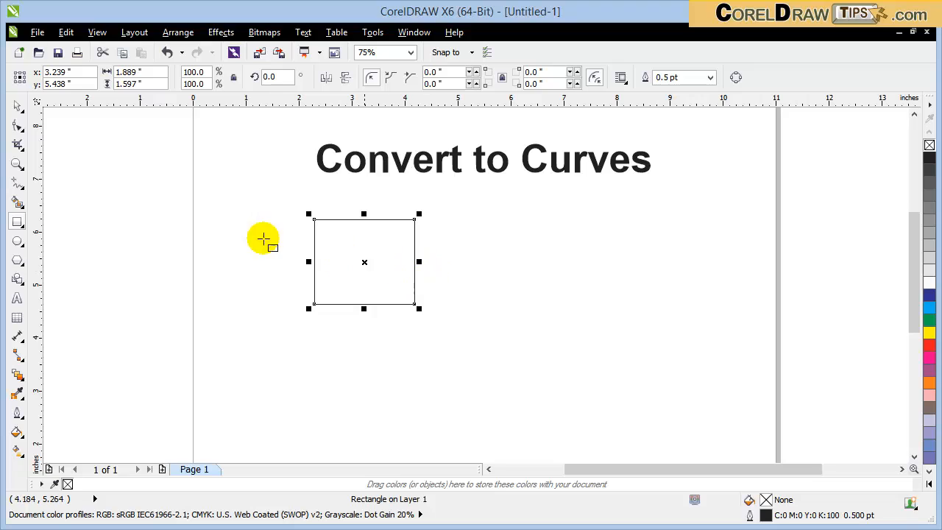
{"action": "left_click", "coordinate": [107, 189]}
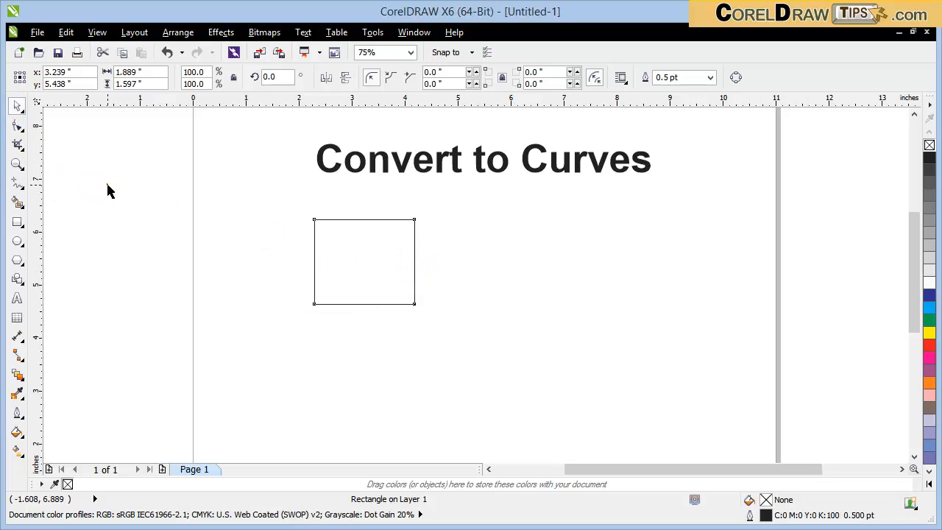
Move the rectangle to about x 2.31, y 5.56 inches and delete it.
{"action": "key", "text": "space"}
{"action": "left_click_drag", "start_coordinate": [393, 282], "coordinate": [343, 266]}
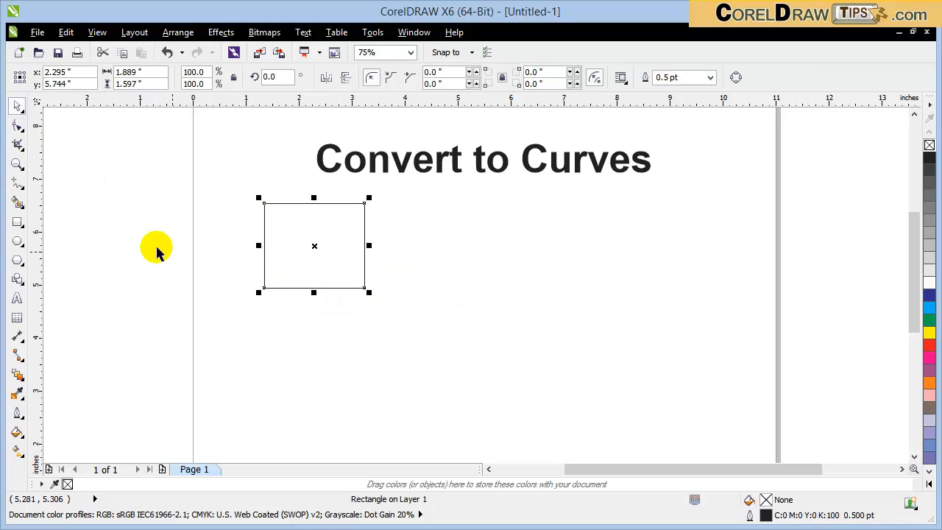
{"action": "left_click", "coordinate": [484, 239]}
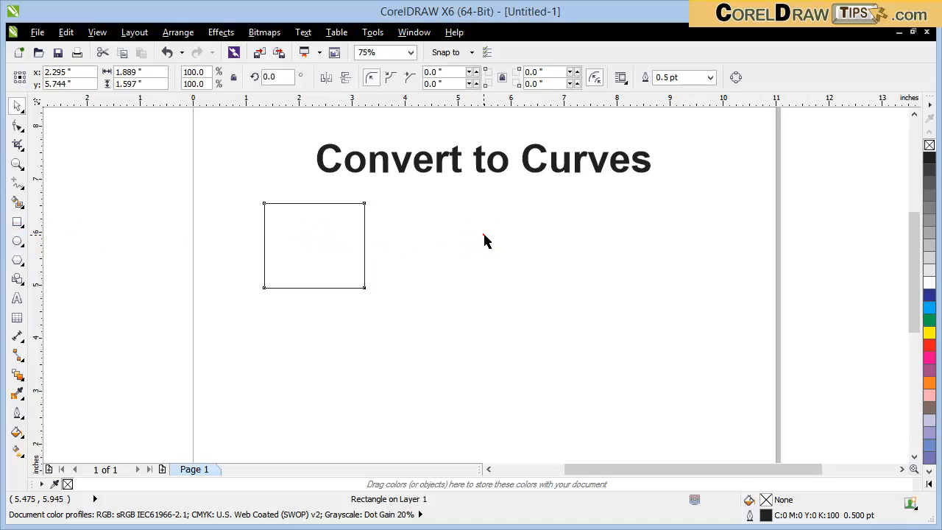
{"action": "left_click_drag", "start_coordinate": [301, 213], "coordinate": [330, 213]}
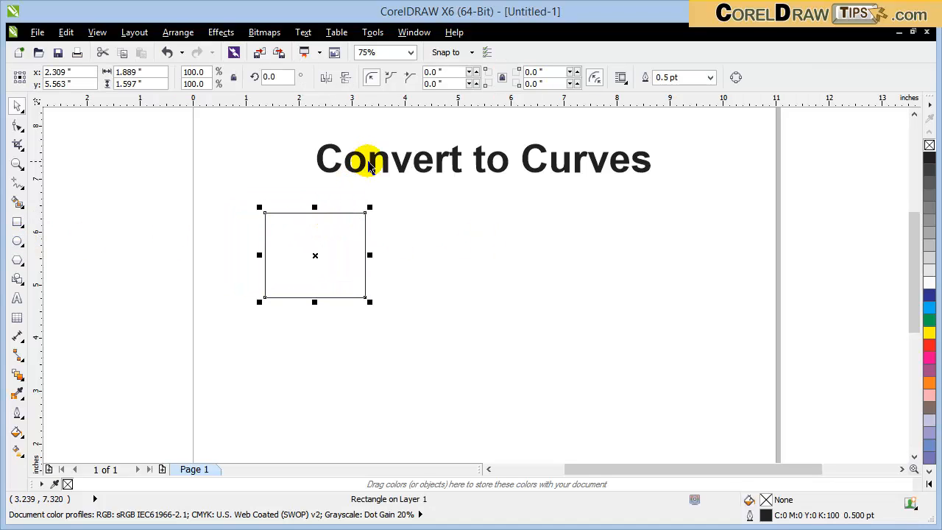
{"action": "left_click", "coordinate": [221, 181]}
{"action": "left_click_drag", "start_coordinate": [136, 202], "coordinate": [471, 356]}
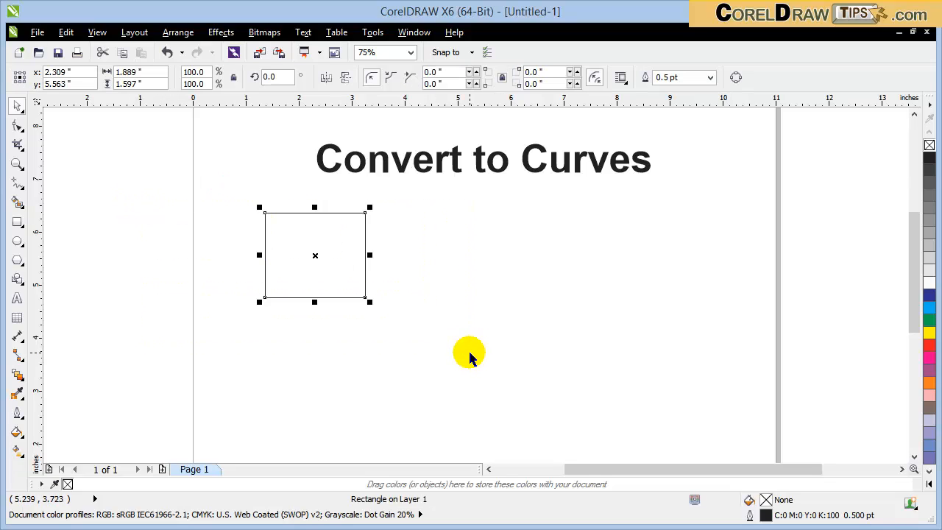
{"action": "key", "text": "Delete"}
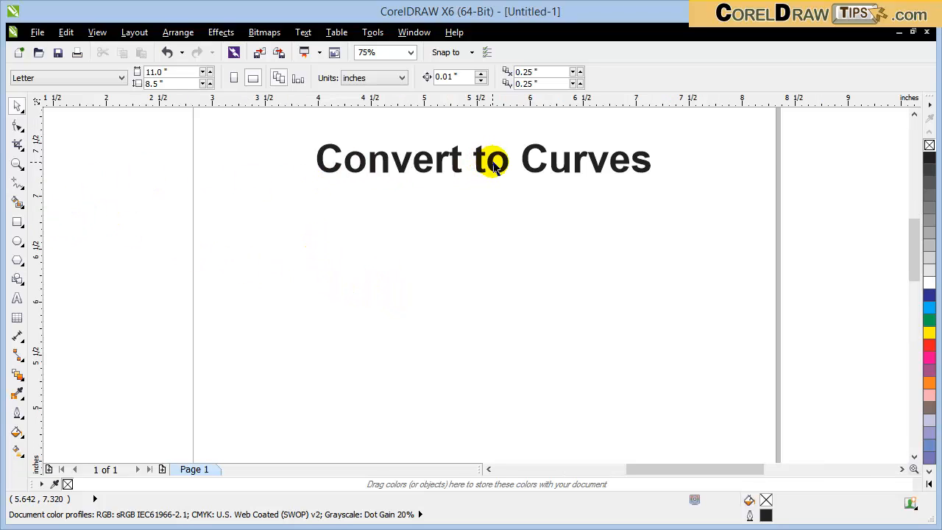
Try the LetterOMatic! font on the heading, settle on Kristen ITC, and enlarge the text to about 54 pt.
{"action": "scroll", "coordinate": [490, 157], "scroll_direction": "up", "scroll_amount": 2}
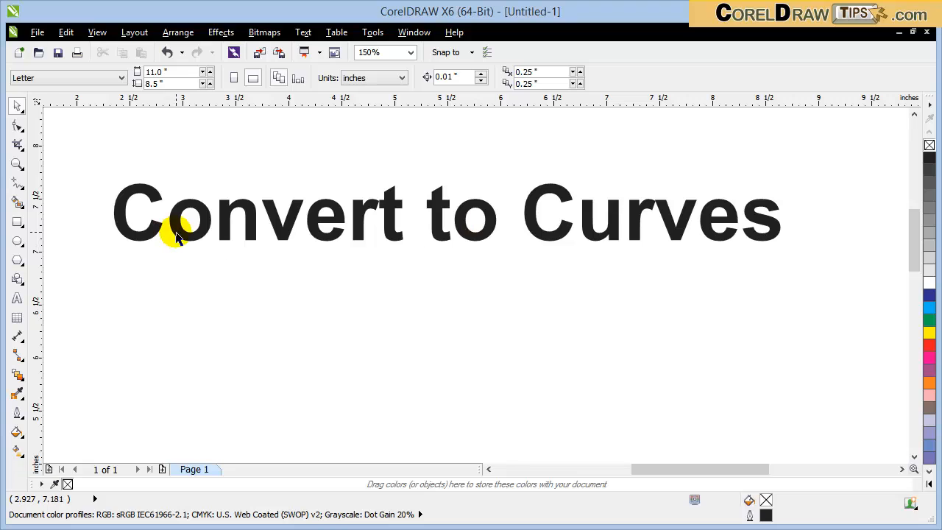
{"action": "left_click", "coordinate": [176, 236]}
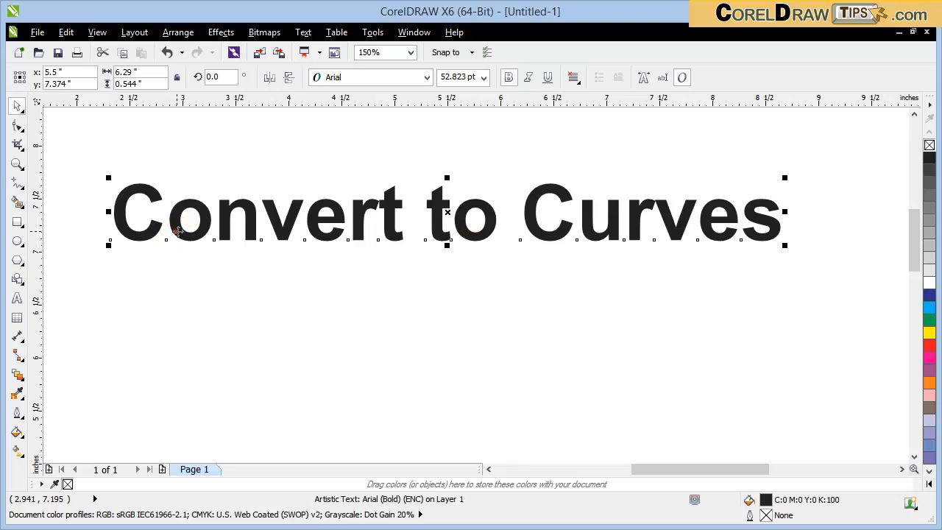
{"action": "left_click", "coordinate": [425, 78]}
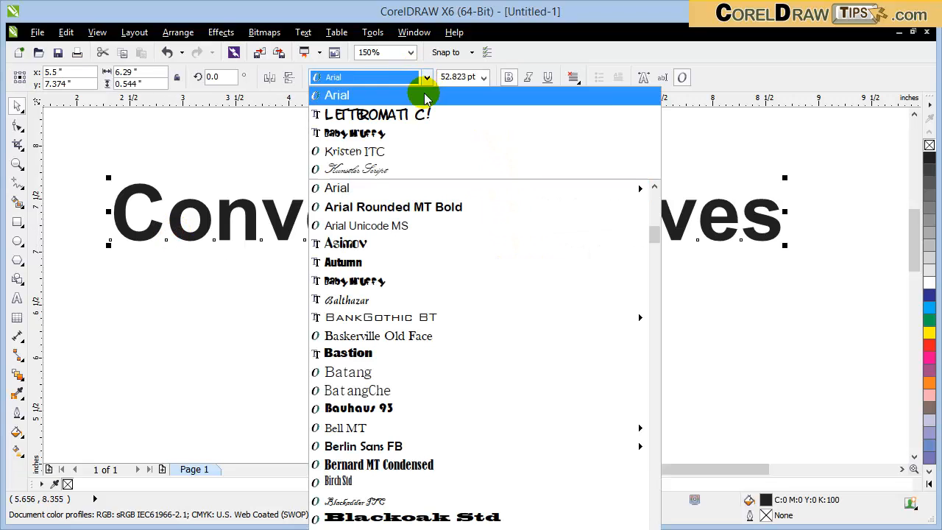
{"action": "left_click", "coordinate": [407, 115]}
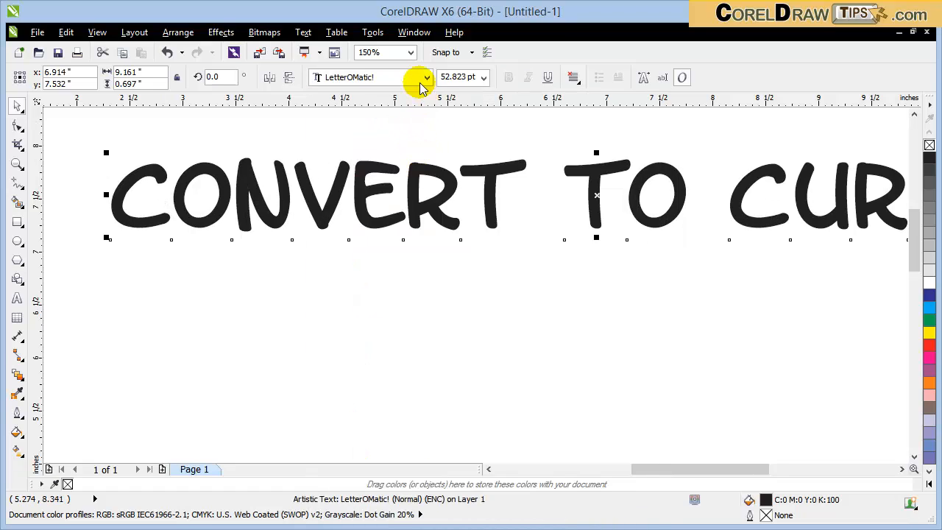
{"action": "left_click", "coordinate": [420, 78]}
{"action": "mouse_move", "coordinate": [381, 121]}
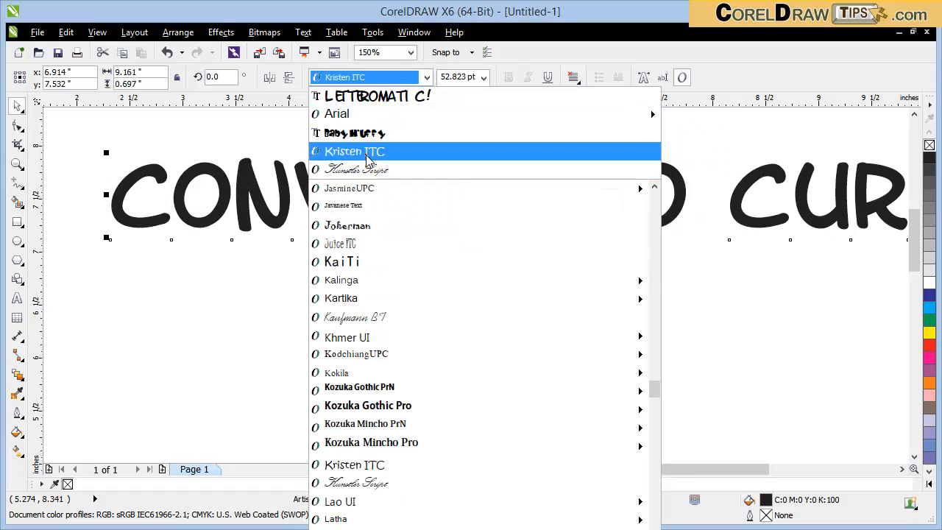
{"action": "left_click", "coordinate": [372, 151]}
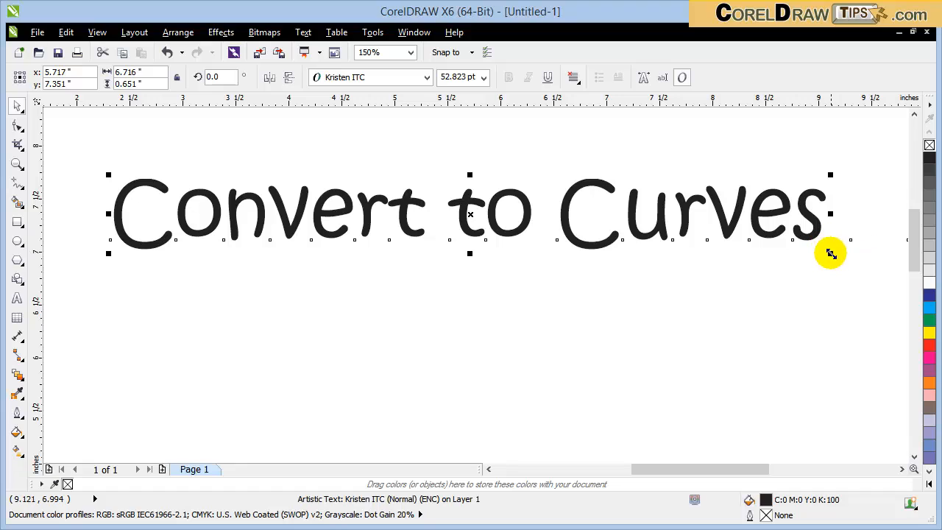
{"action": "left_click_drag", "start_coordinate": [830, 254], "coordinate": [848, 273]}
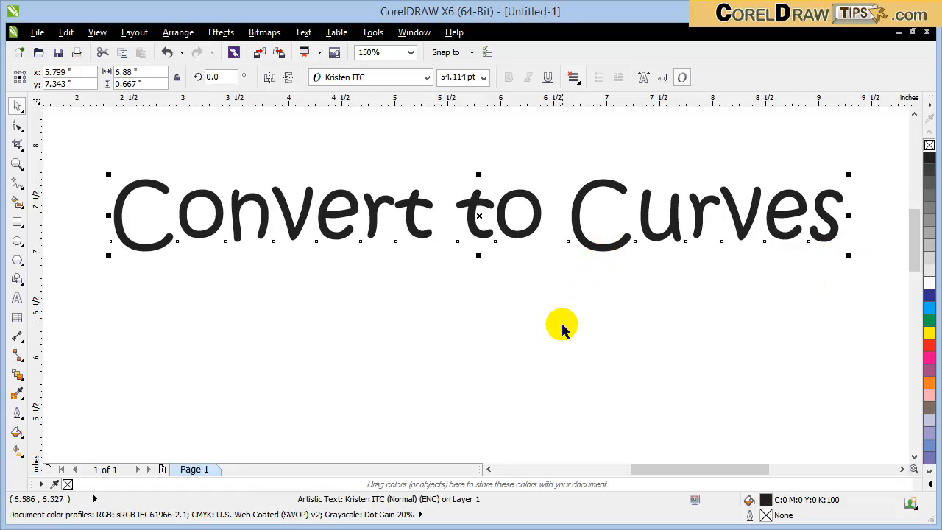
{"action": "left_click", "coordinate": [518, 294]}
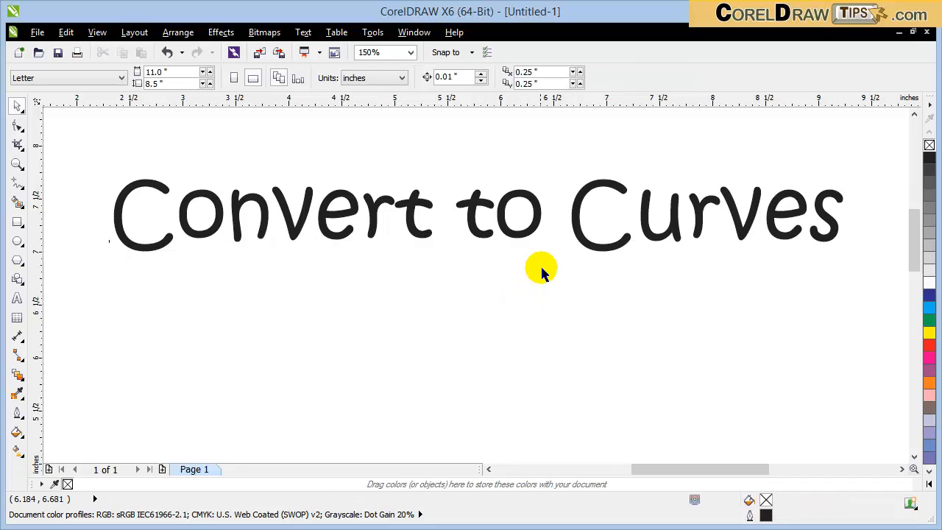
Move the heading up to about y 7.73 inches and place a duplicate directly below it at about y 6.37 inches.
{"action": "left_click", "coordinate": [615, 274]}
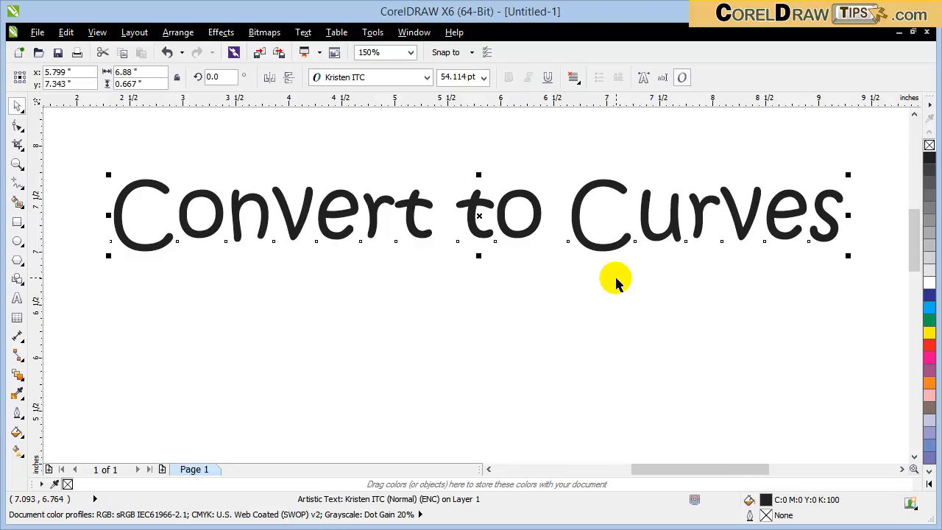
{"action": "key", "text": "F3"}
{"action": "left_click", "coordinate": [368, 260]}
{"action": "left_click", "coordinate": [194, 186]}
{"action": "left_click", "coordinate": [881, 242]}
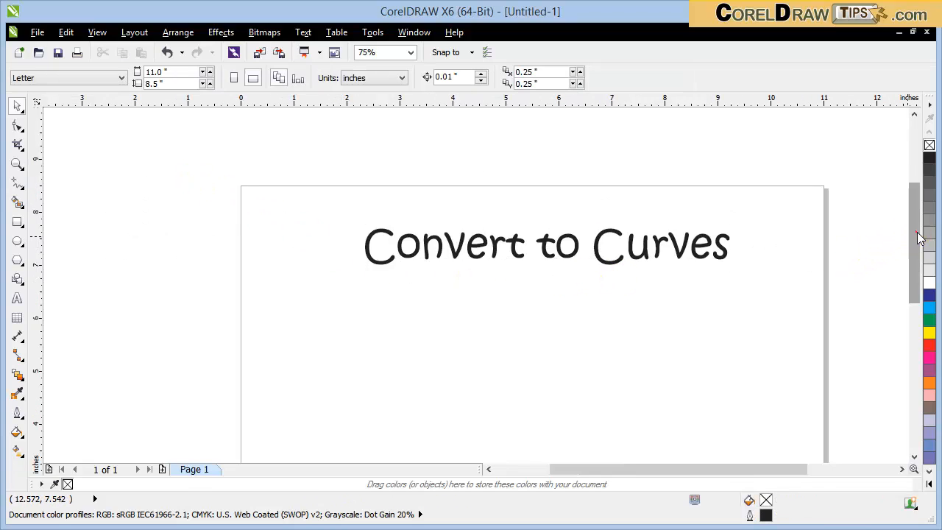
{"action": "left_click_drag", "start_coordinate": [915, 221], "coordinate": [918, 228]}
{"action": "scroll", "coordinate": [761, 207], "scroll_direction": "up", "scroll_amount": 1}
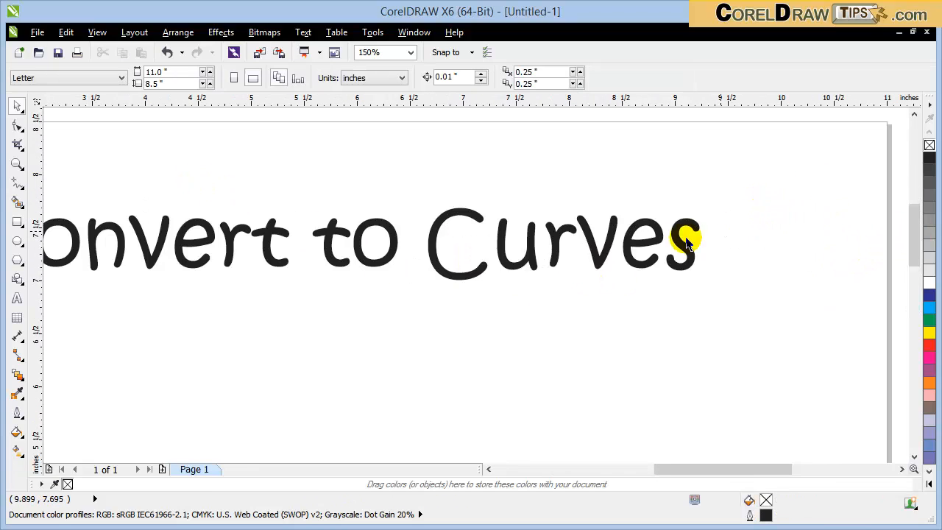
{"action": "left_click_drag", "start_coordinate": [651, 248], "coordinate": [761, 252]}
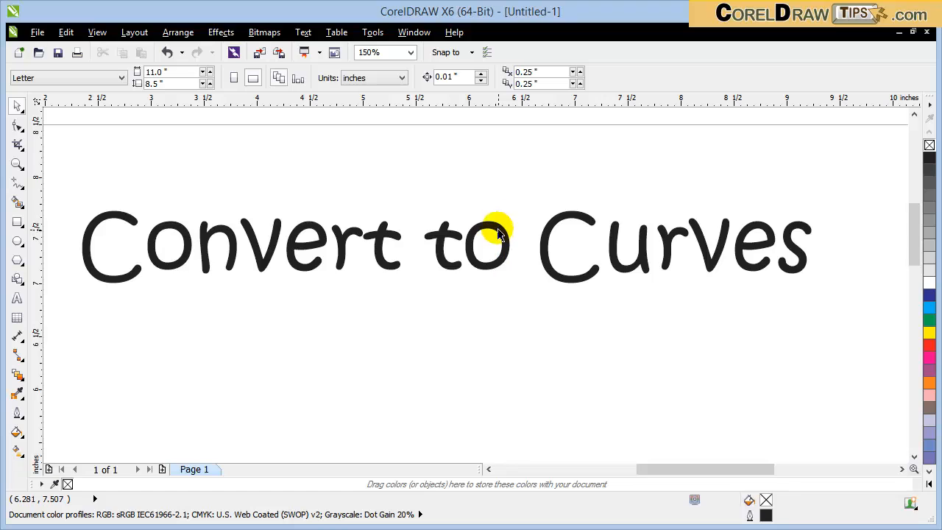
{"action": "left_click_drag", "start_coordinate": [498, 234], "coordinate": [501, 213]}
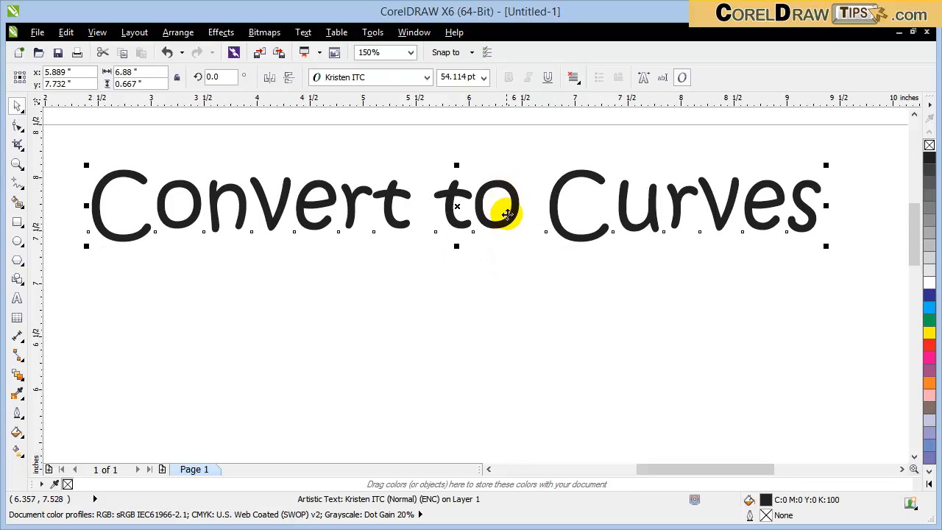
{"action": "key", "text": "ctrl+d"}
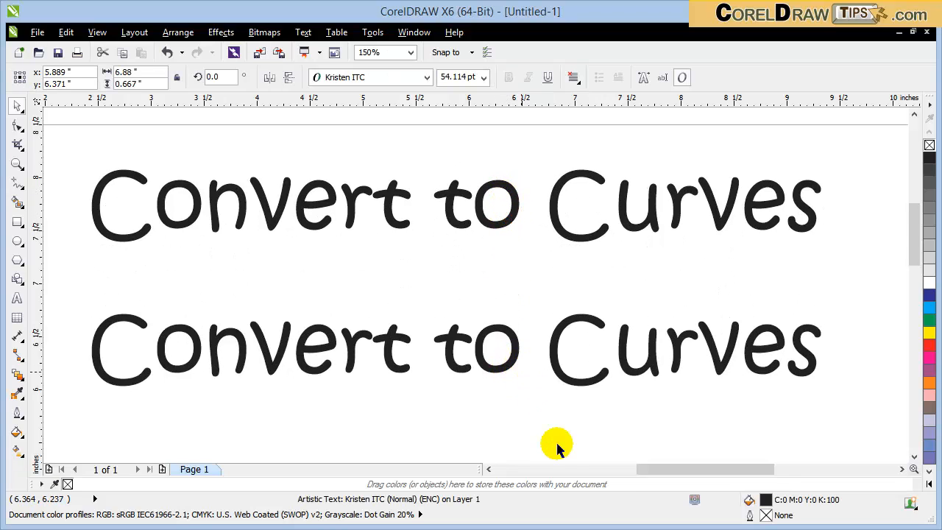
{"action": "left_click", "coordinate": [346, 285]}
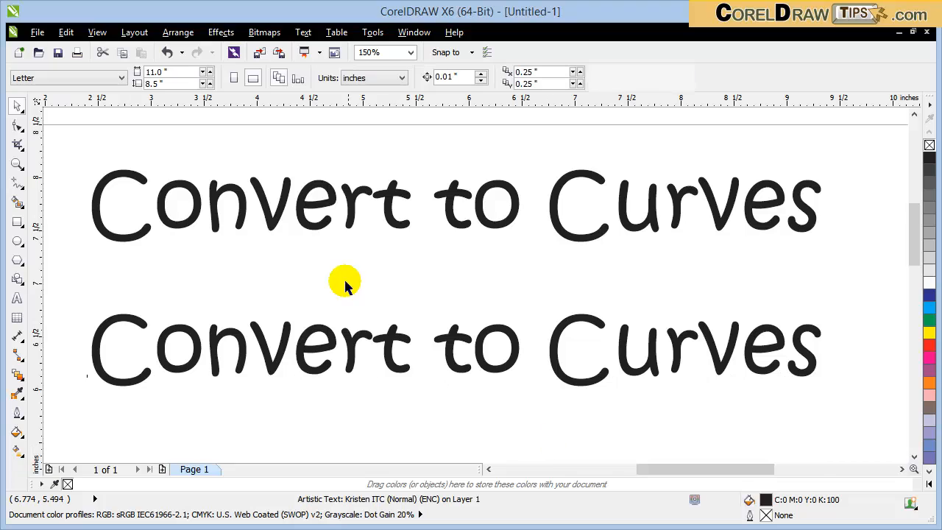
Try replacing the first "o" in the upper text with "ko" and restore the spelling to "Convert".
{"action": "left_click", "coordinate": [313, 221]}
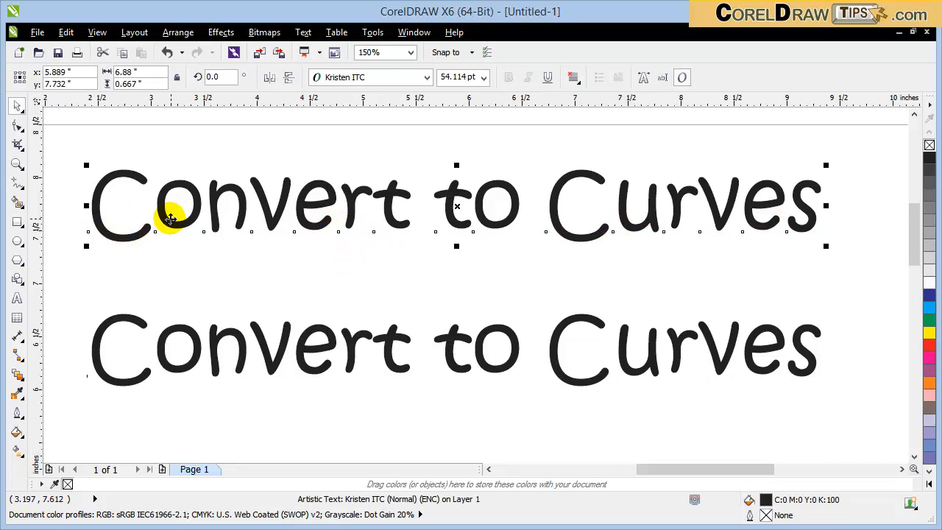
{"action": "double_click", "coordinate": [170, 218]}
{"action": "key", "text": "shift+Right"}
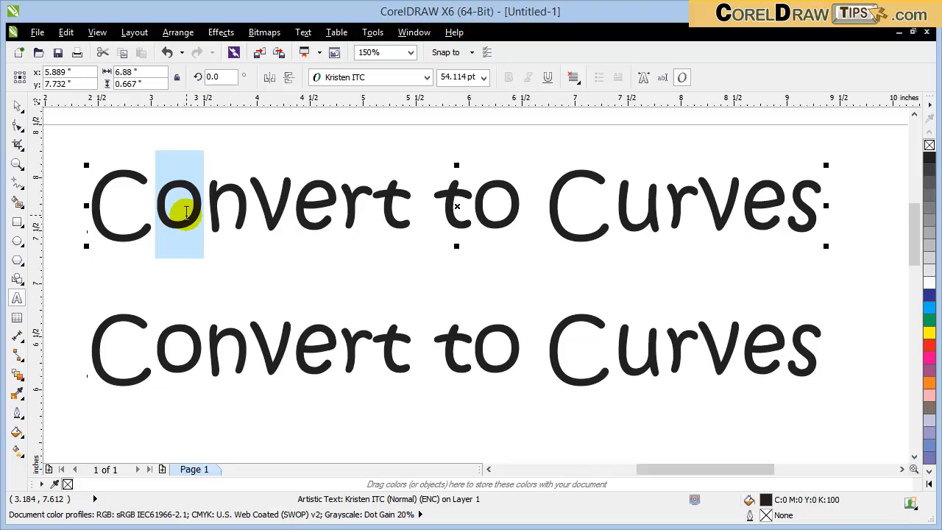
{"action": "type", "text": "ko"}
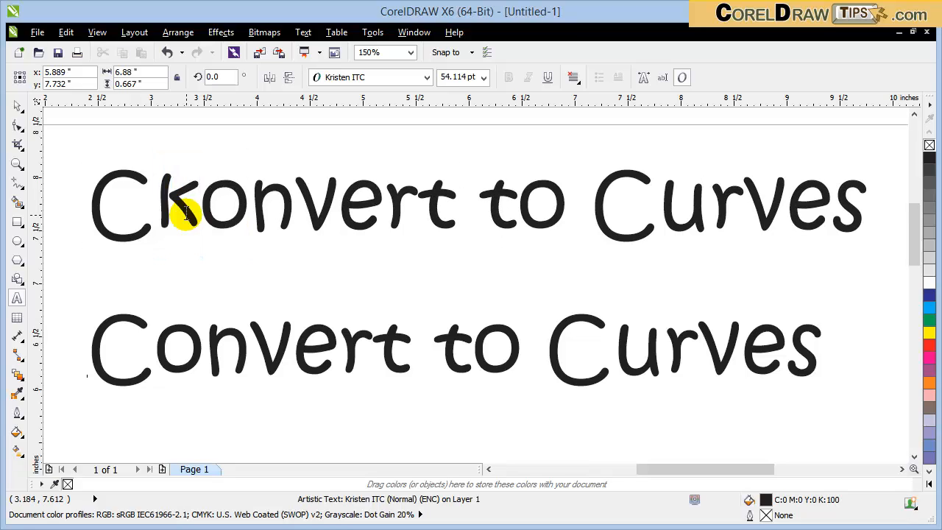
{"action": "key", "text": "BackSpace"}
{"action": "key", "text": "BackSpace"}
{"action": "type", "text": "o"}
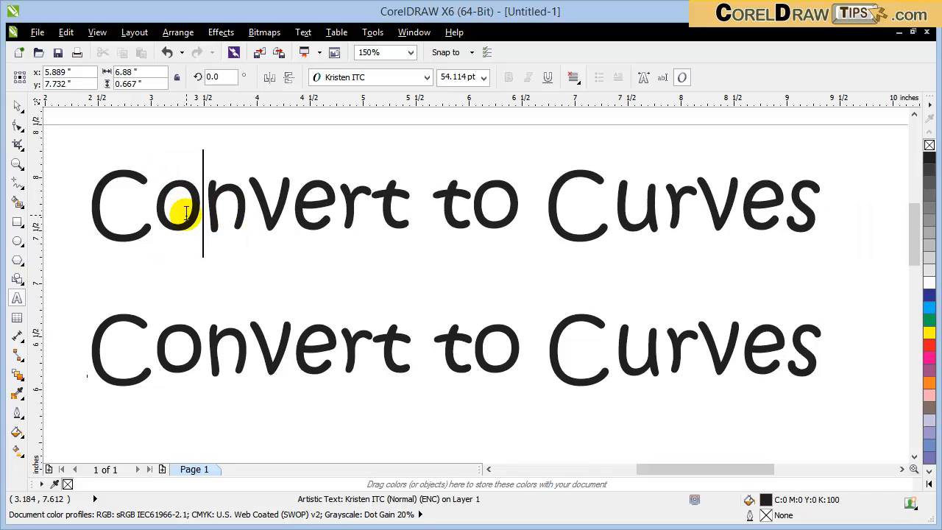
{"action": "key", "text": "BackSpace"}
{"action": "type", "text": "o"}
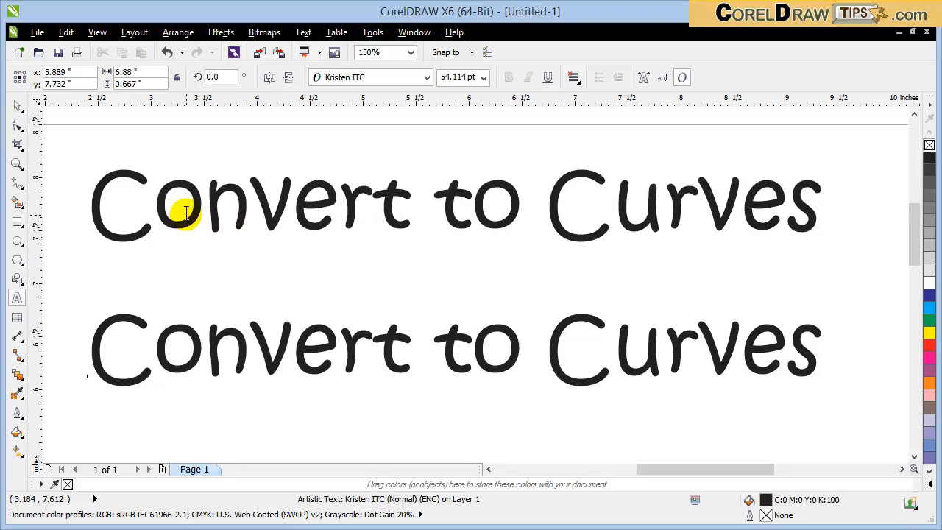
{"action": "left_click", "coordinate": [150, 156]}
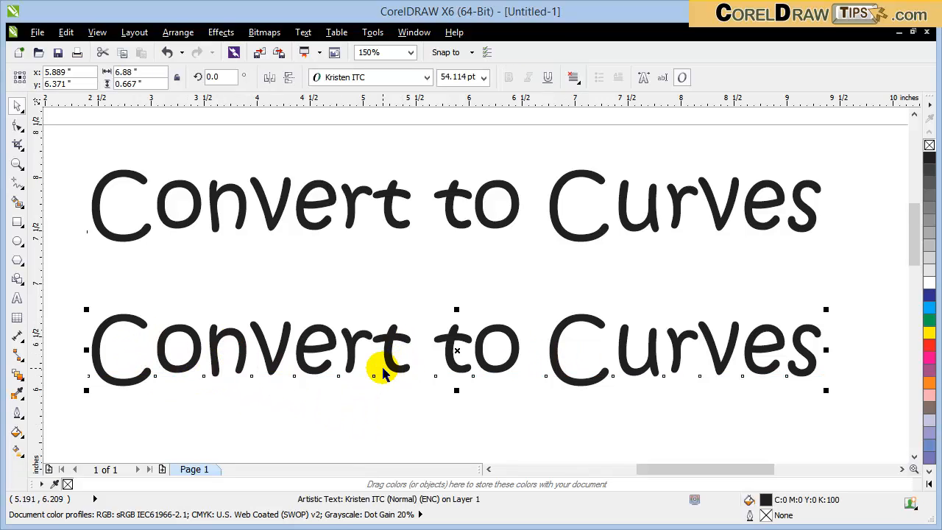
Convert the lower copy of the text to curves and select the upper artistic text for comparison.
{"action": "left_click", "coordinate": [177, 32]}
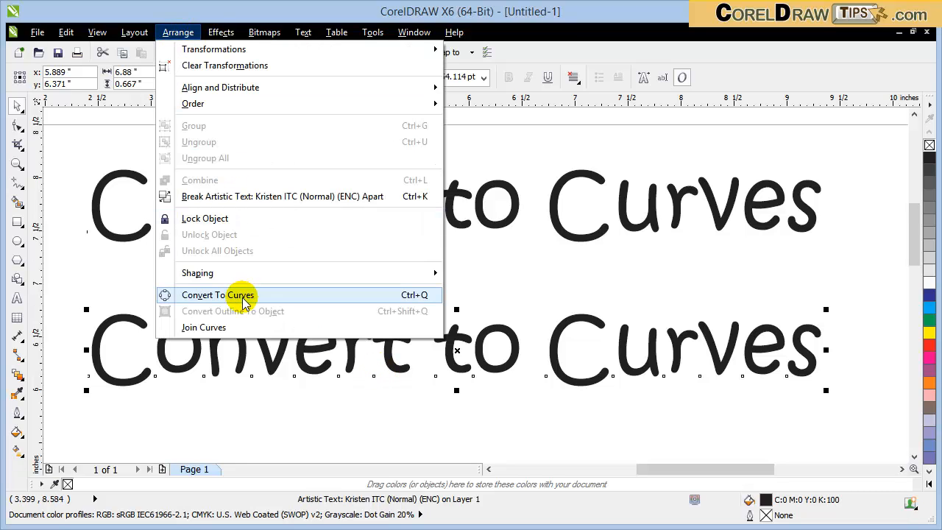
{"action": "left_click", "coordinate": [245, 296]}
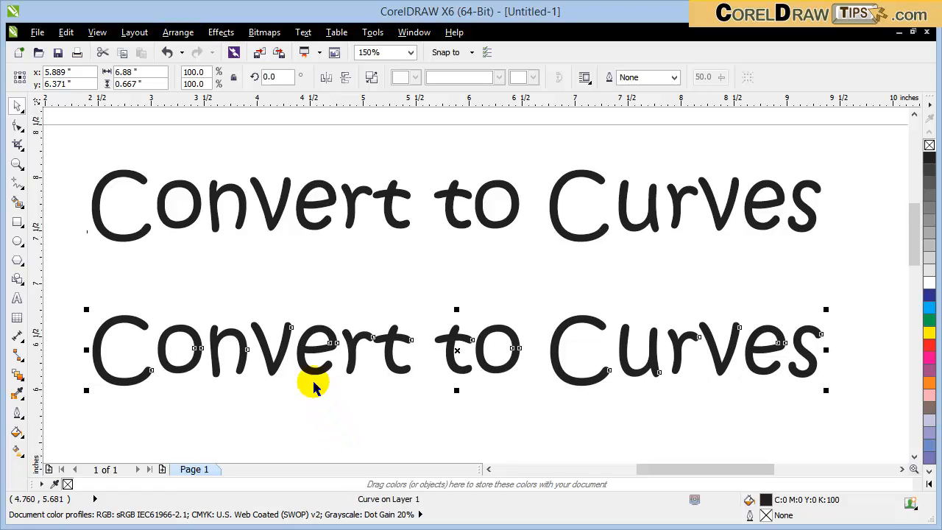
{"action": "left_click", "coordinate": [277, 271]}
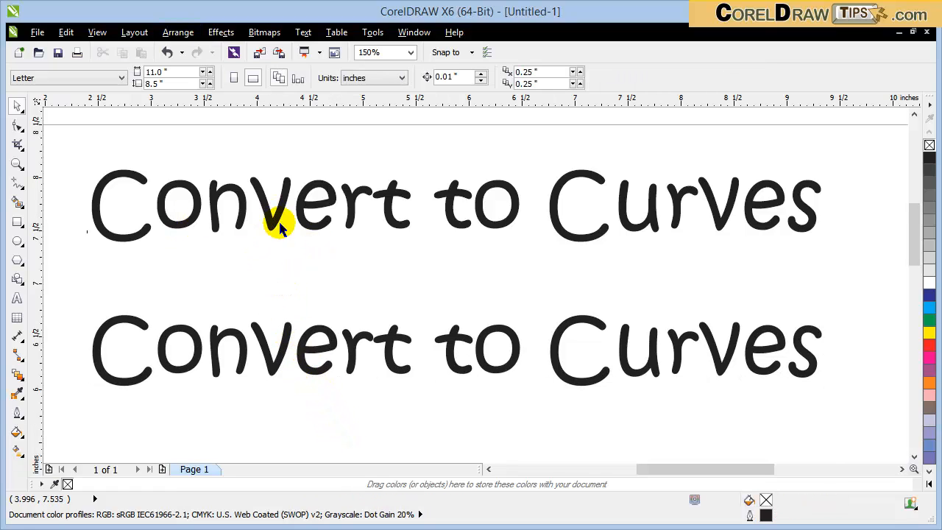
{"action": "left_click", "coordinate": [272, 226]}
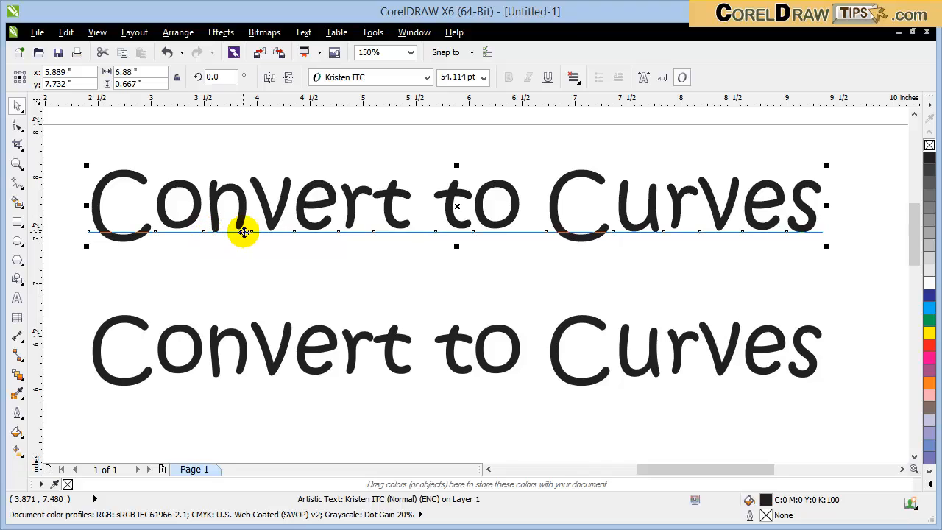
Inspect the curve nodes of the lower converted text with the Shape tool and return to the Pick tool.
{"action": "left_click", "coordinate": [195, 372]}
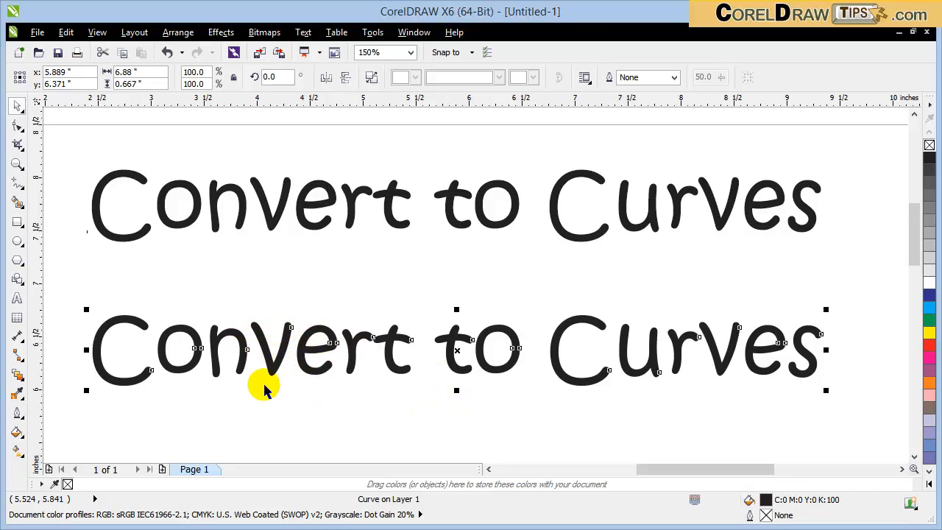
{"action": "double_click", "coordinate": [239, 356]}
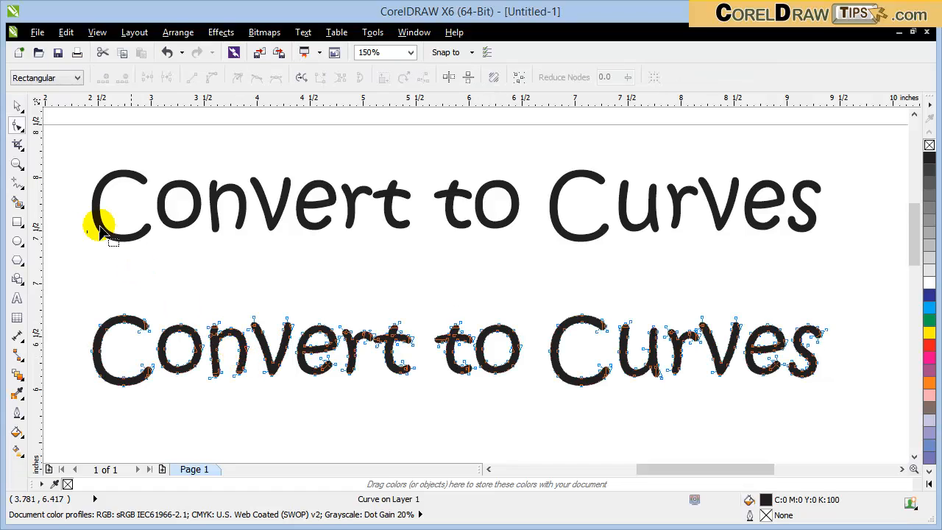
{"action": "left_click", "coordinate": [16, 106]}
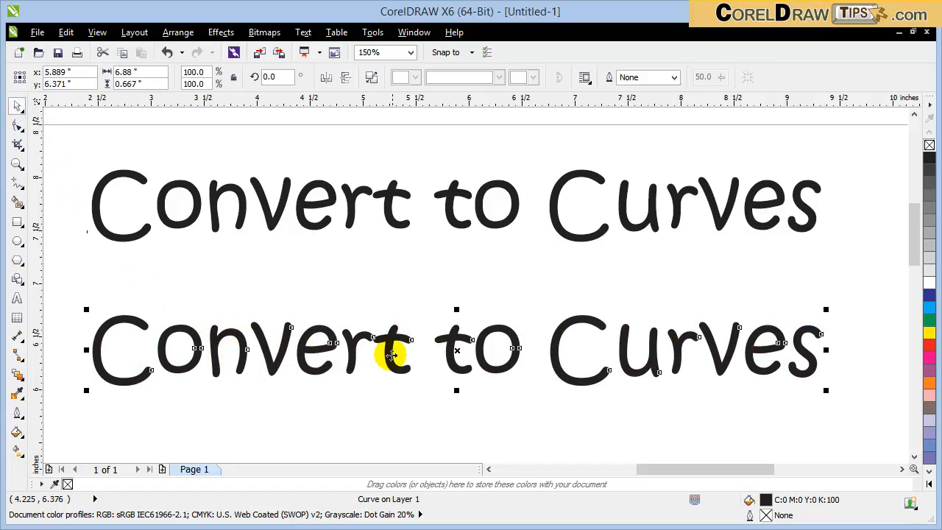
Try replacing the "e" in "Convert" of the upper text with "a" and restore the original spelling.
{"action": "left_click", "coordinate": [316, 232]}
{"action": "double_click", "coordinate": [316, 233]}
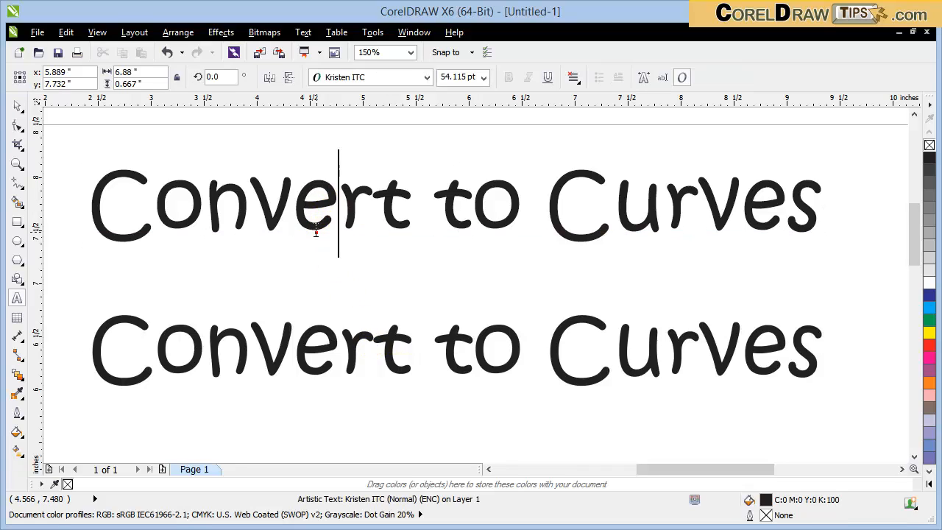
{"action": "left_click_drag", "start_coordinate": [300, 225], "coordinate": [321, 223]}
{"action": "type", "text": "a"}
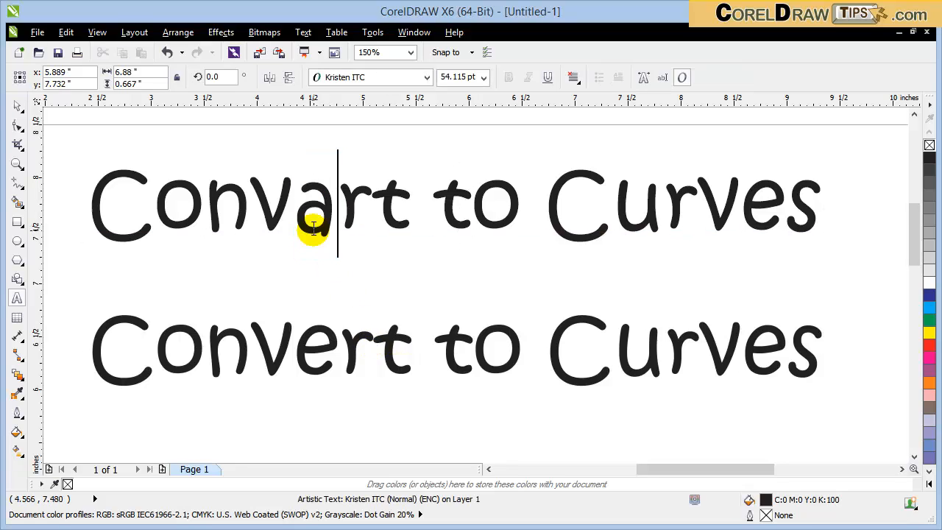
{"action": "left_click_drag", "start_coordinate": [338, 215], "coordinate": [296, 215]}
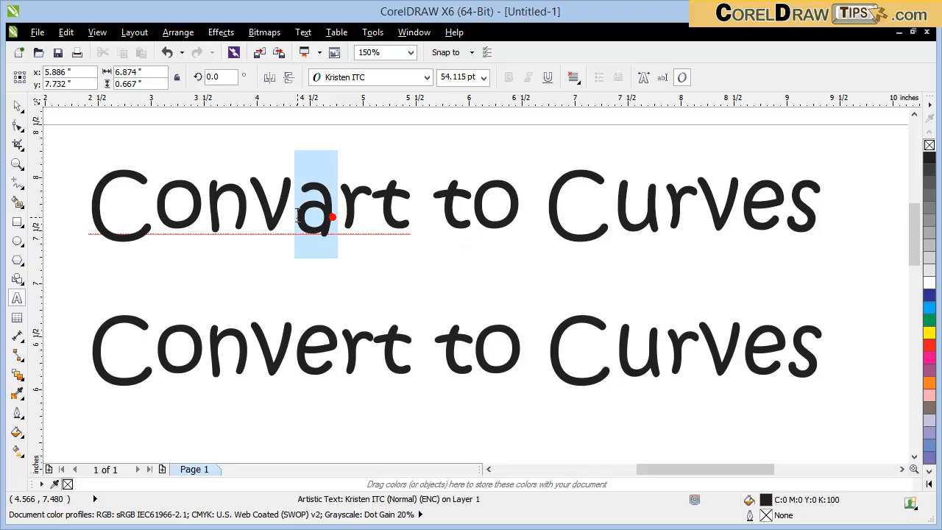
{"action": "type", "text": "e"}
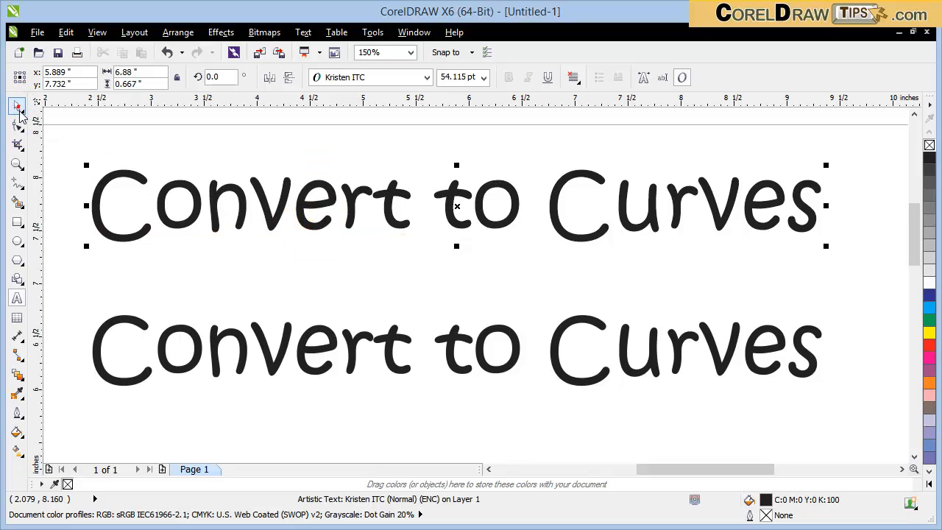
{"action": "left_click", "coordinate": [210, 163]}
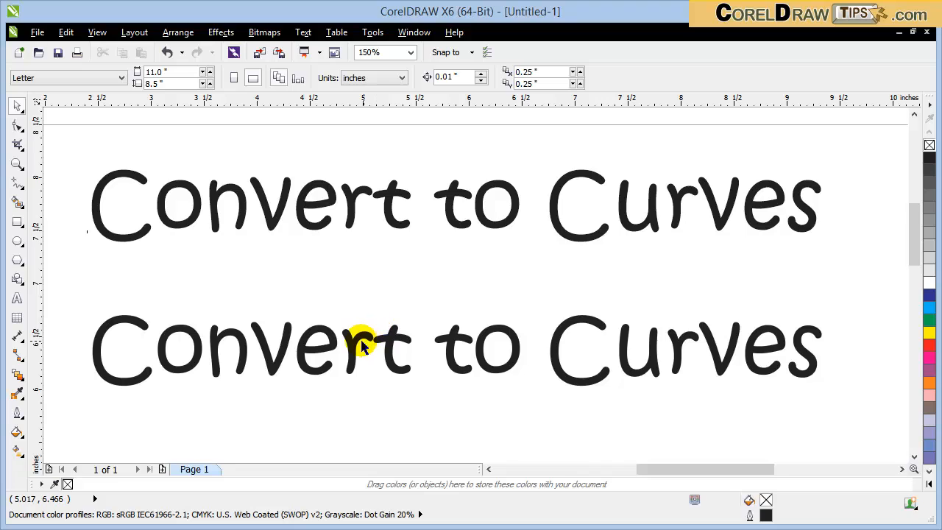
Examine the lower curve object and both headings together by selecting them, and clear the selection.
{"action": "left_click", "coordinate": [393, 348]}
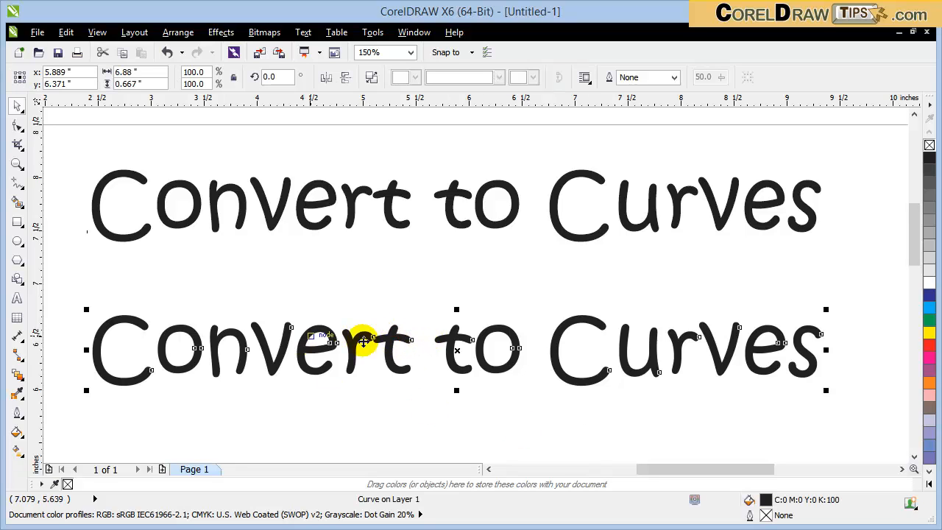
{"action": "left_click", "coordinate": [372, 299]}
{"action": "scroll", "coordinate": [375, 301], "scroll_direction": "down", "scroll_amount": 2}
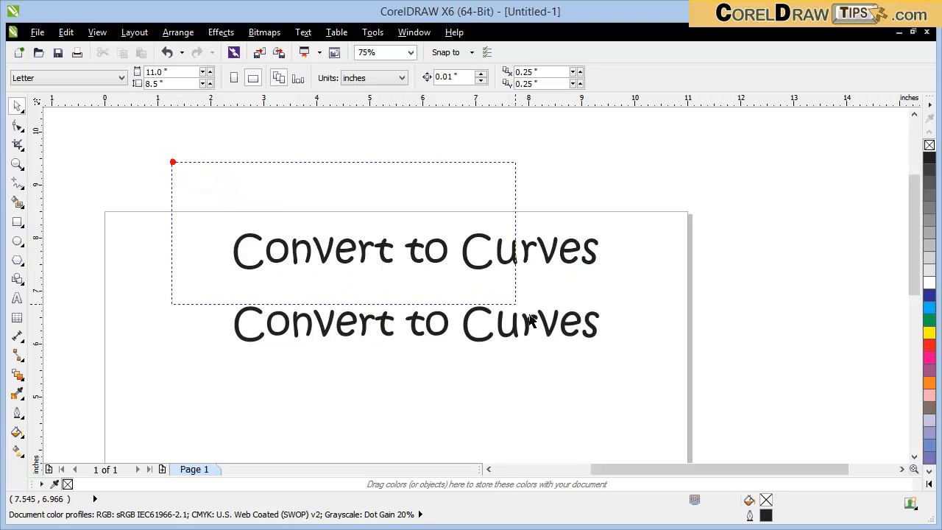
{"action": "left_click_drag", "start_coordinate": [530, 321], "coordinate": [641, 385]}
{"action": "left_click", "coordinate": [729, 343]}
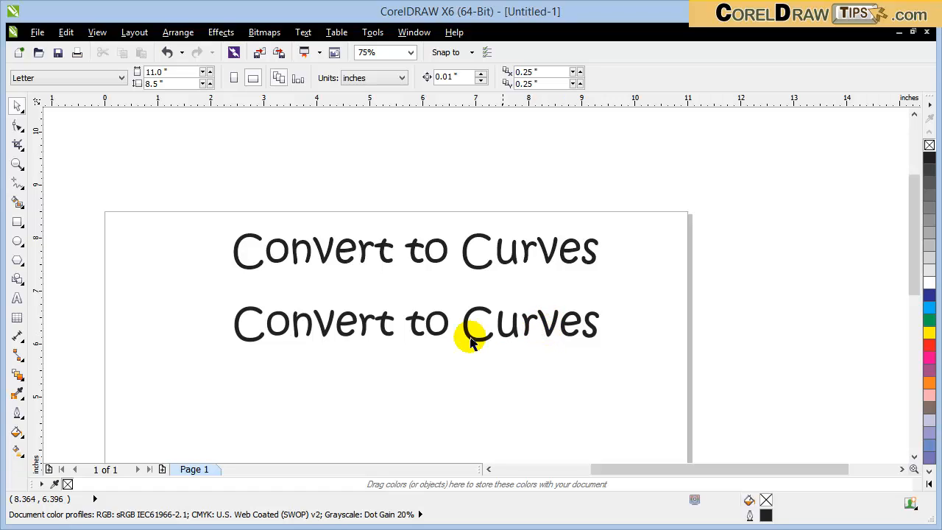
{"action": "left_click_drag", "start_coordinate": [180, 178], "coordinate": [657, 384]}
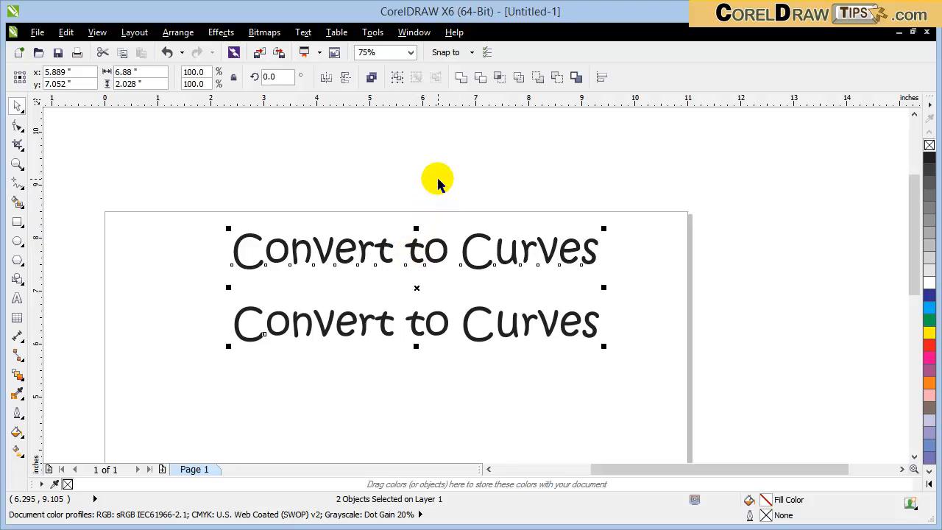
{"action": "left_click", "coordinate": [405, 180]}
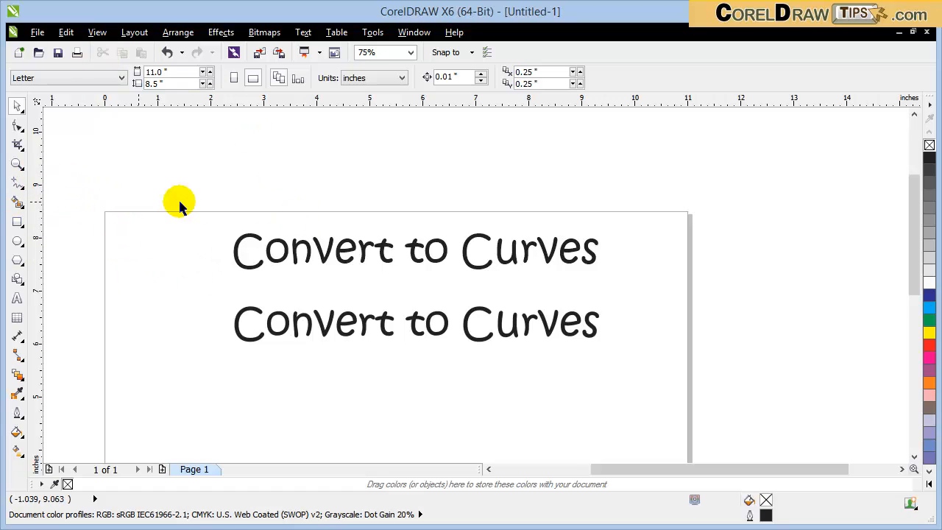
Add the artistic text "alex.cdr" in 24 pt Arial above the page, aligned with the start of the headings.
{"action": "left_click", "coordinate": [18, 301]}
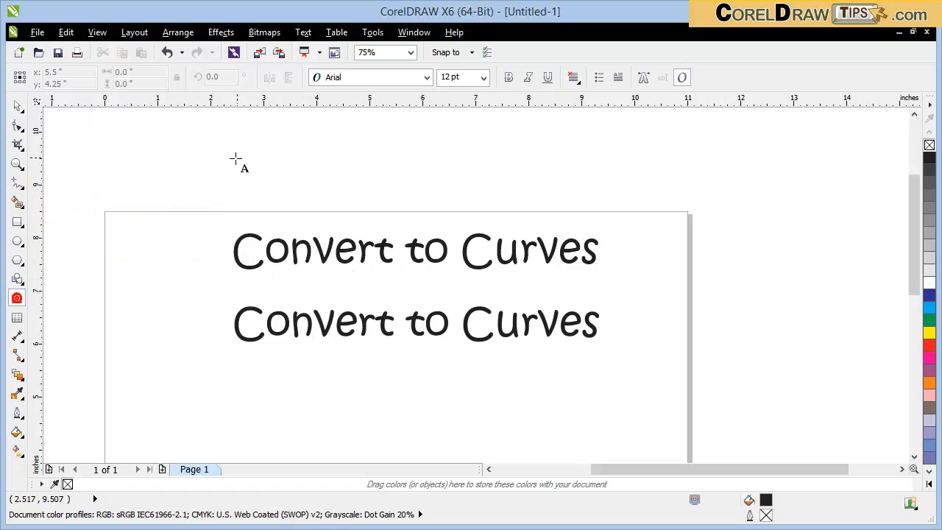
{"action": "left_click", "coordinate": [234, 155]}
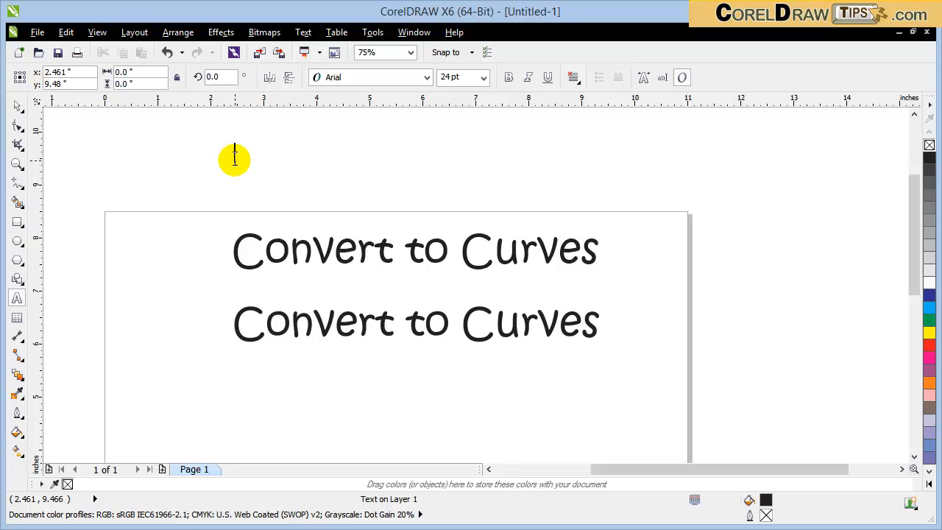
{"action": "type", "text": "alex cdr"}
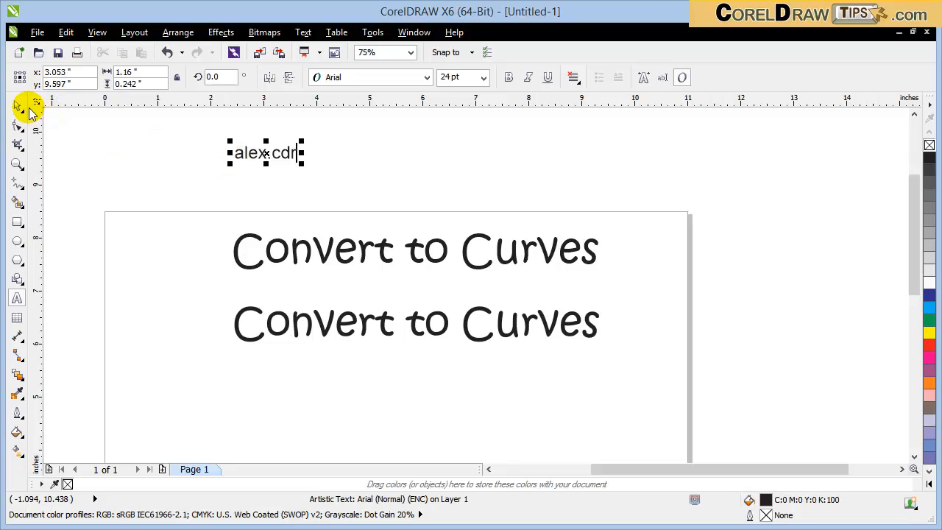
{"action": "scroll", "coordinate": [204, 158], "scroll_direction": "up", "scroll_amount": 2}
{"action": "left_click", "coordinate": [206, 163]}
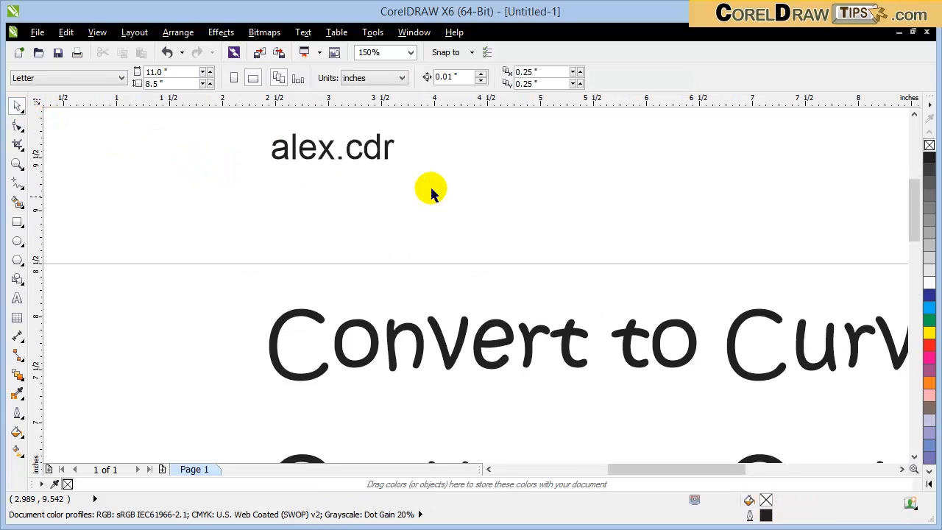
Duplicate the "alex.cdr" label directly below itself and change the copy's text to "alex_curves.cdr".
{"action": "left_click_drag", "start_coordinate": [309, 165], "coordinate": [305, 169]}
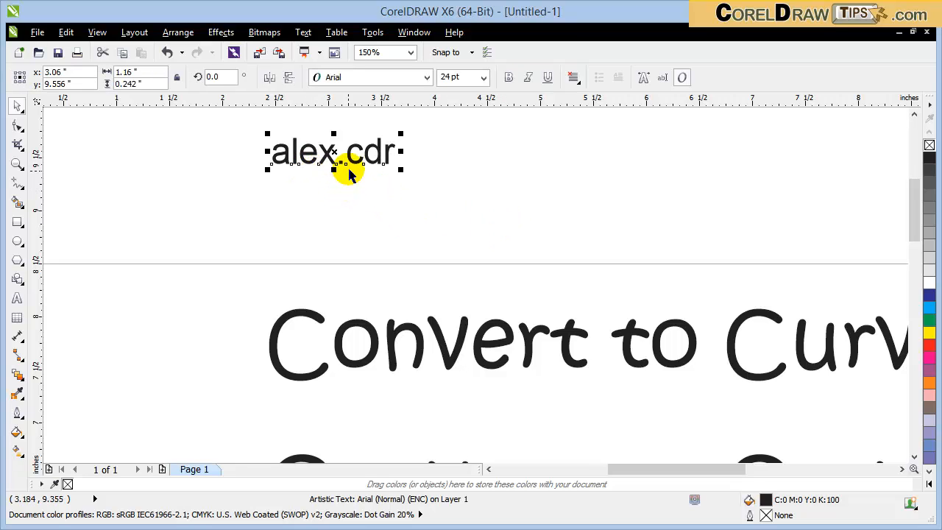
{"action": "left_click_drag", "start_coordinate": [354, 160], "coordinate": [330, 215]}
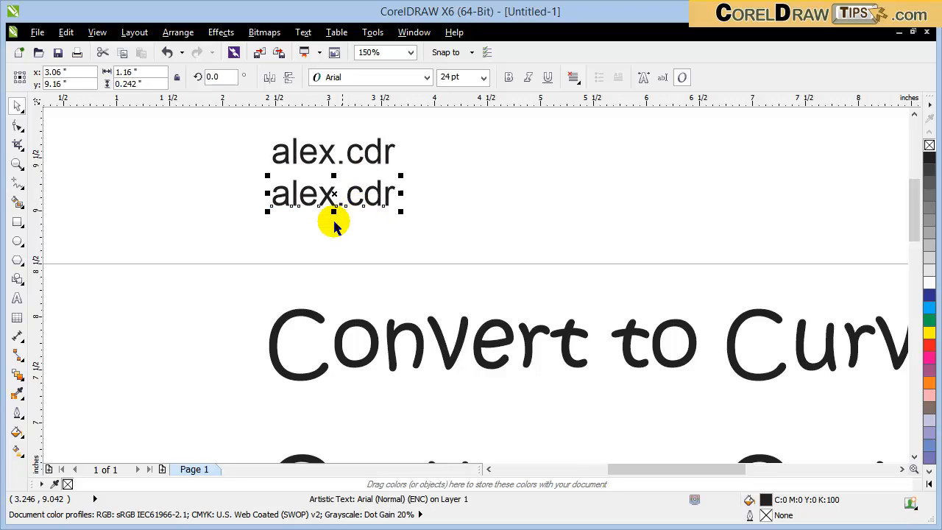
{"action": "left_click", "coordinate": [330, 199]}
{"action": "double_click", "coordinate": [335, 196]}
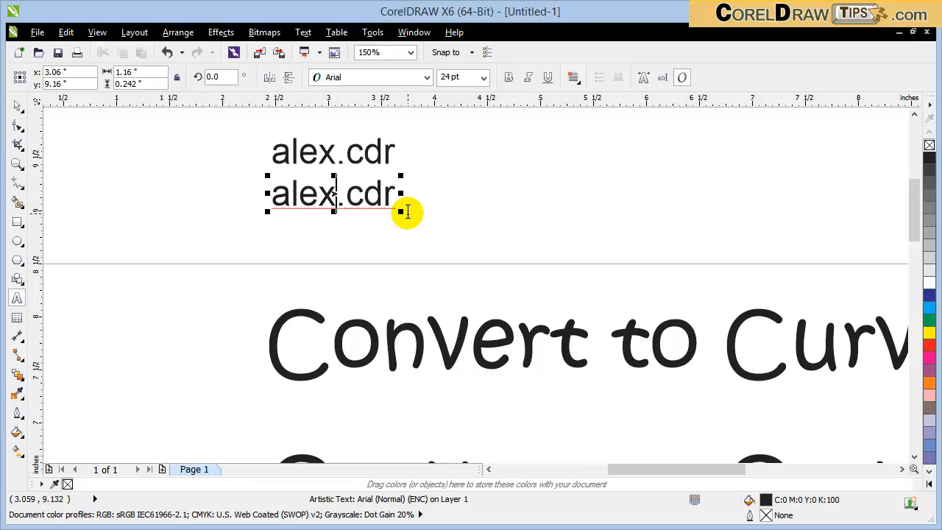
{"action": "type", "text": "-"}
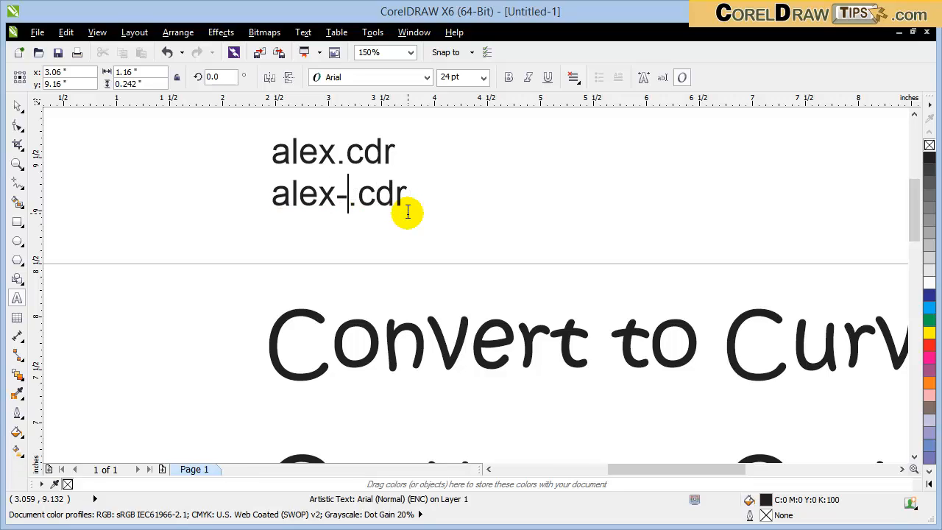
{"action": "key", "text": "BackSpace"}
{"action": "type", "text": "_"}
{"action": "type", "text": "curve"}
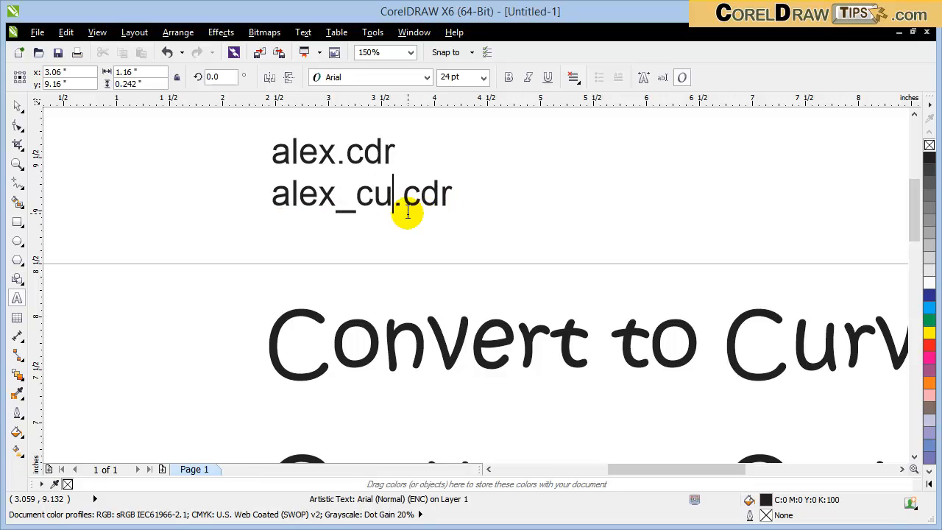
{"action": "type", "text": "s"}
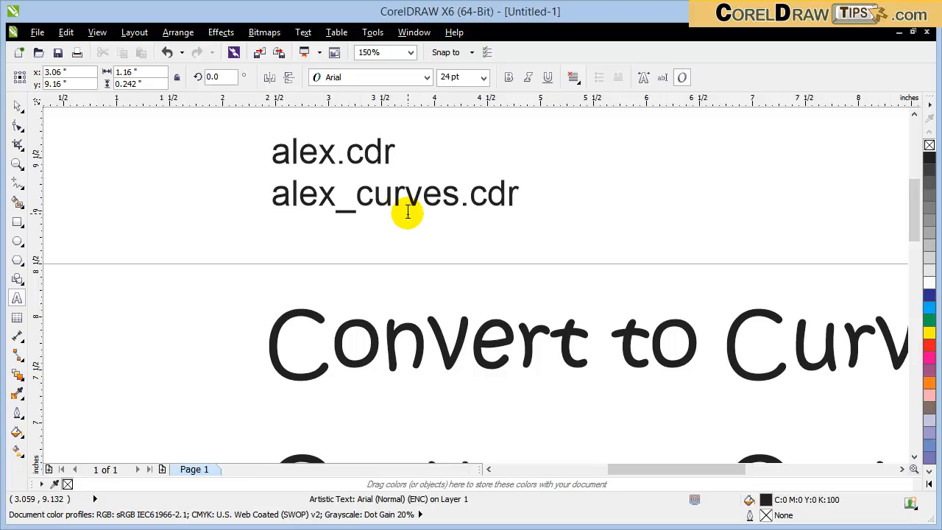
{"action": "left_click", "coordinate": [17, 105]}
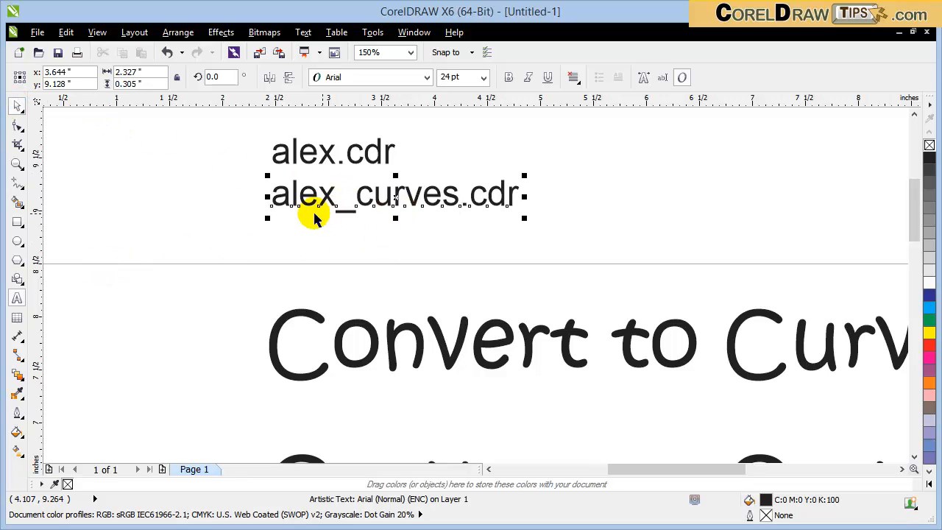
{"action": "left_click", "coordinate": [646, 213]}
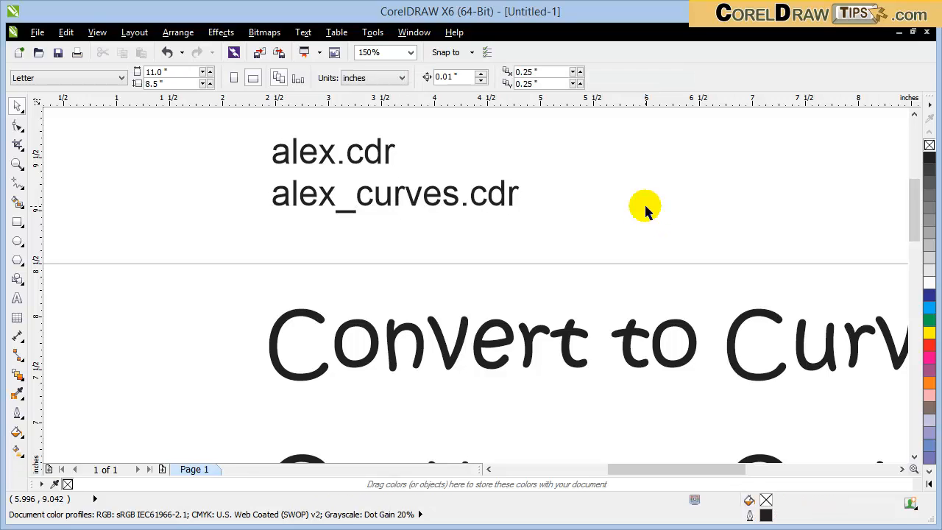
Move the "alex.cdr" label slightly upward to widen the gap above "alex_curves.cdr".
{"action": "scroll", "coordinate": [638, 200], "scroll_direction": "down", "scroll_amount": 1}
{"action": "scroll", "coordinate": [663, 221], "scroll_direction": "down", "scroll_amount": 1}
{"action": "scroll", "coordinate": [750, 211], "scroll_direction": "up", "scroll_amount": 1}
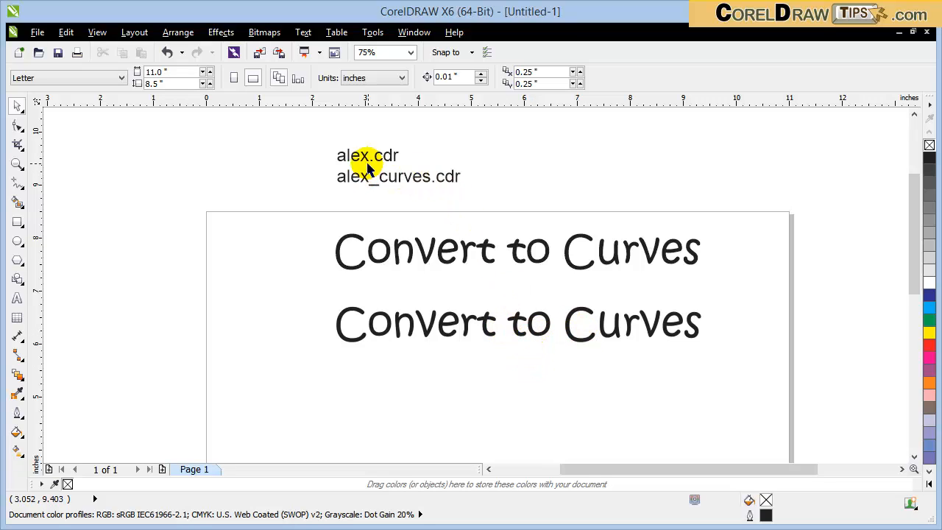
{"action": "left_click_drag", "start_coordinate": [368, 163], "coordinate": [366, 153]}
{"action": "left_click", "coordinate": [463, 142]}
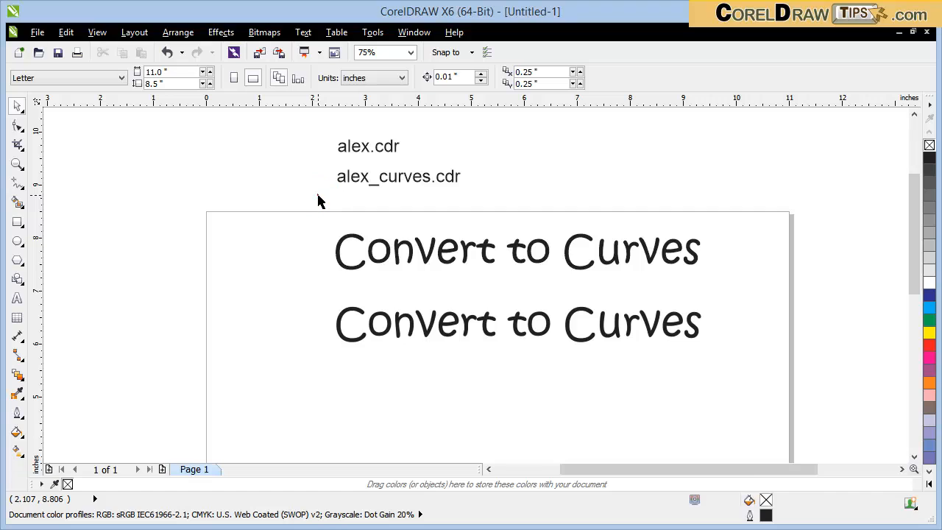
Delete both "Convert to Curves" headings and both file-name labels together to clear the drawing.
{"action": "left_click_drag", "start_coordinate": [343, 228], "coordinate": [739, 365]}
{"action": "left_click", "coordinate": [365, 190]}
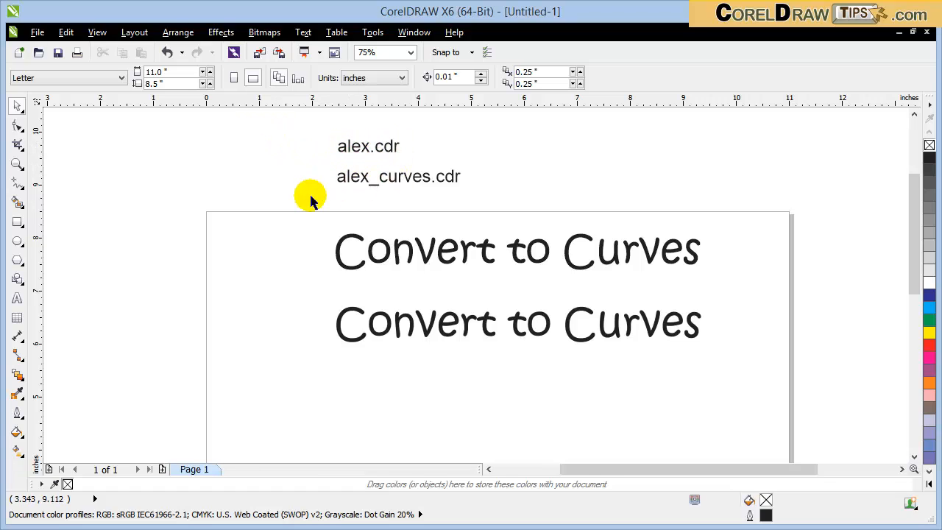
{"action": "left_click_drag", "start_coordinate": [567, 318], "coordinate": [796, 413]}
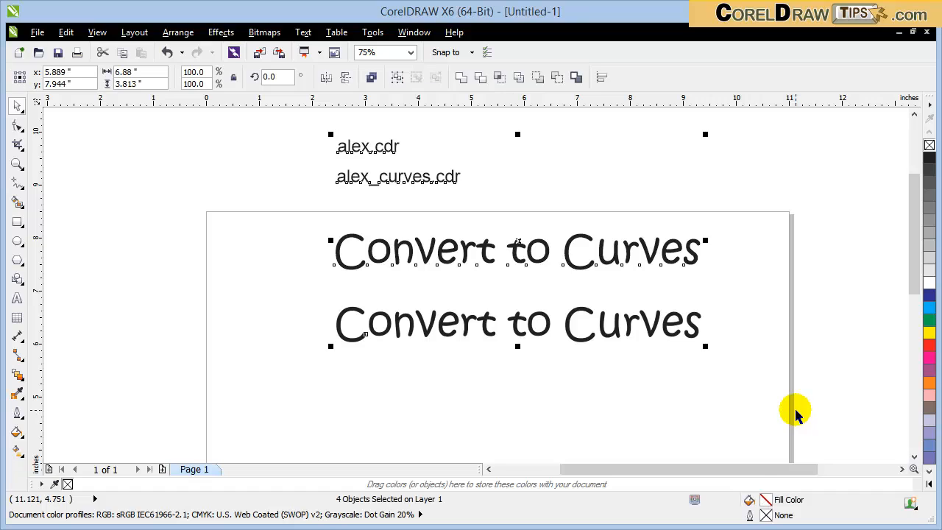
{"action": "key", "text": "Delete"}
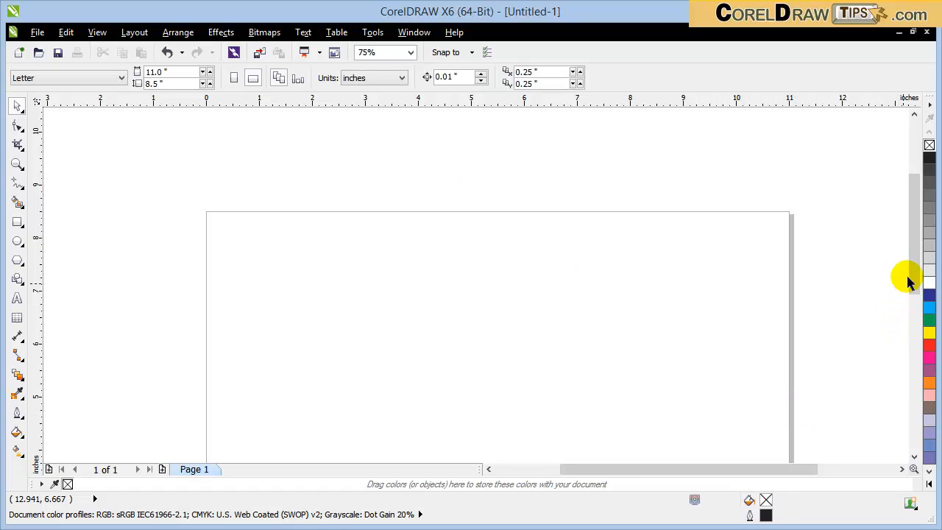
Draw a rectangle about 4.17 by 1.86 inches in the upper left area of the page.
{"action": "left_click_drag", "start_coordinate": [911, 273], "coordinate": [907, 317]}
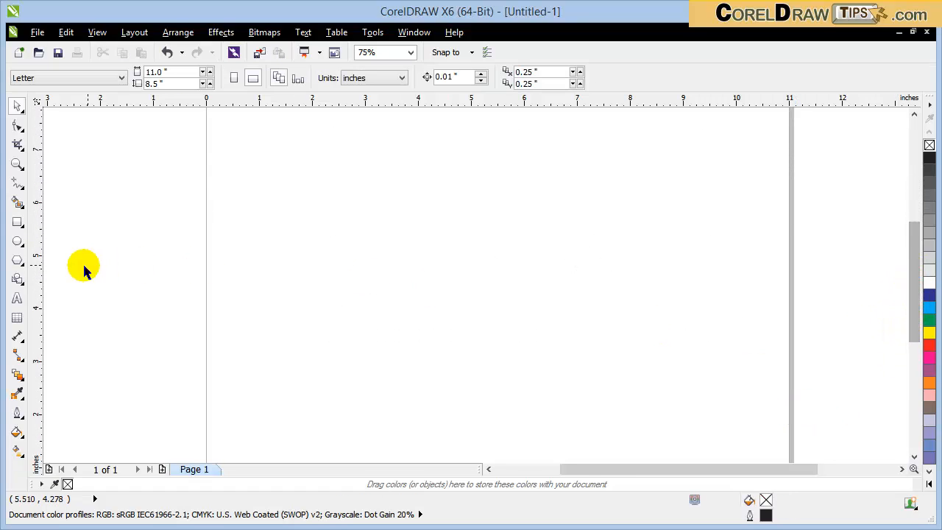
{"action": "left_click", "coordinate": [18, 223]}
{"action": "left_click_drag", "start_coordinate": [256, 157], "coordinate": [478, 255]}
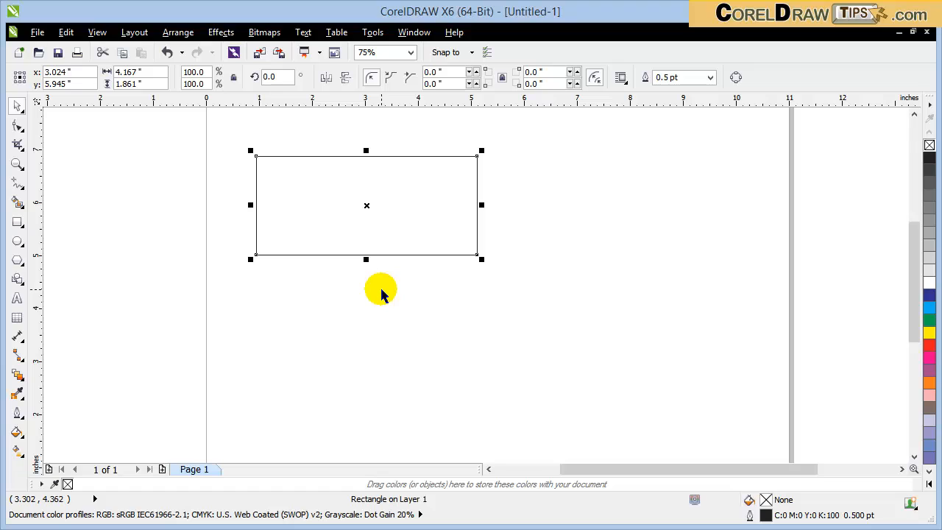
{"action": "scroll", "coordinate": [252, 154], "scroll_direction": "up", "scroll_amount": 2}
{"action": "left_click", "coordinate": [131, 256]}
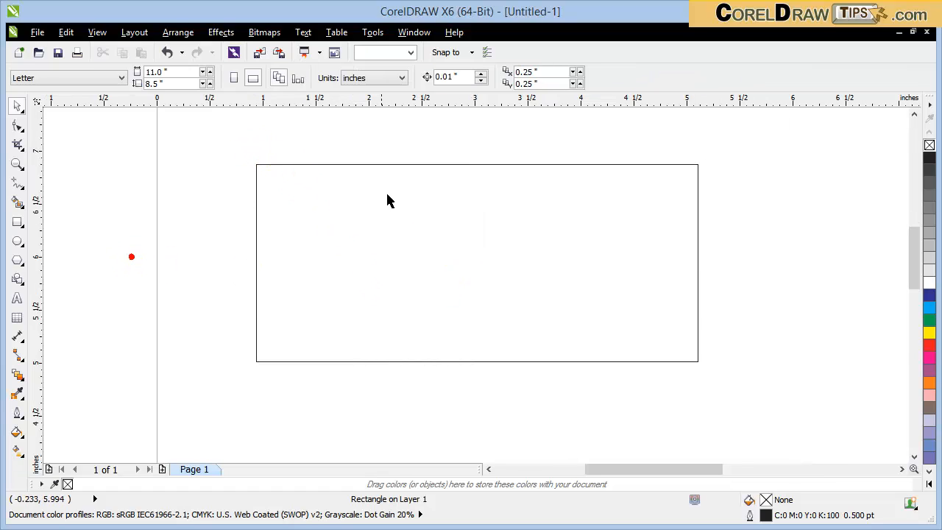
Round all four corners of the rectangle to a radius of about 0.326 inches with the Shape tool.
{"action": "left_click", "coordinate": [386, 194]}
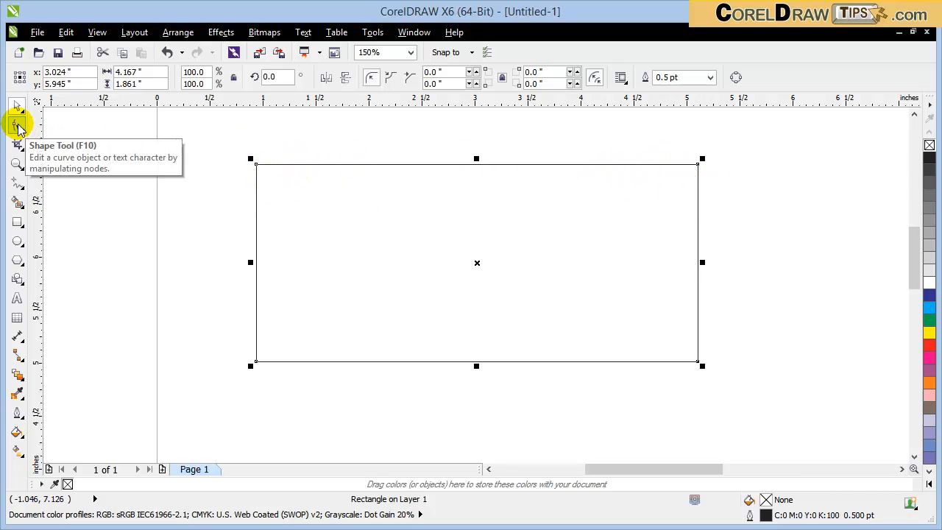
{"action": "left_click", "coordinate": [18, 125]}
{"action": "left_click_drag", "start_coordinate": [255, 166], "coordinate": [290, 168]}
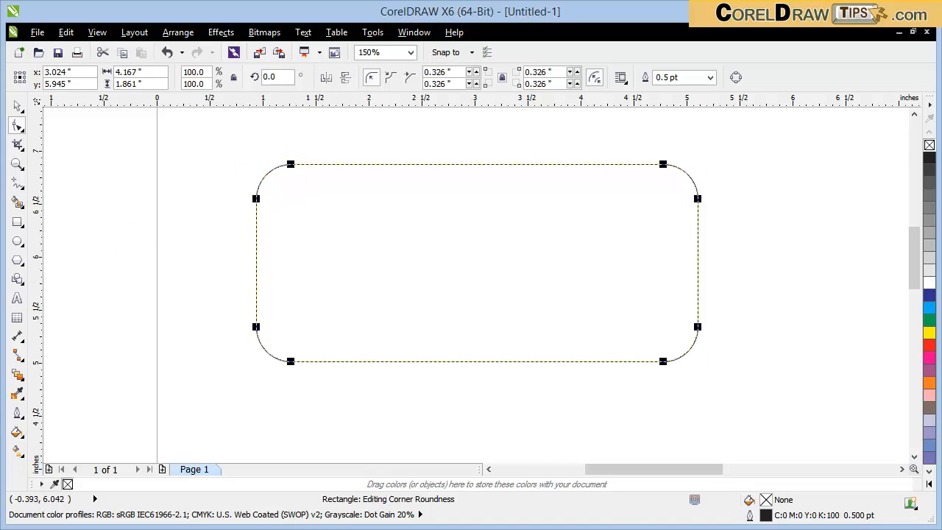
{"action": "left_click", "coordinate": [17, 105]}
{"action": "left_click", "coordinate": [18, 126]}
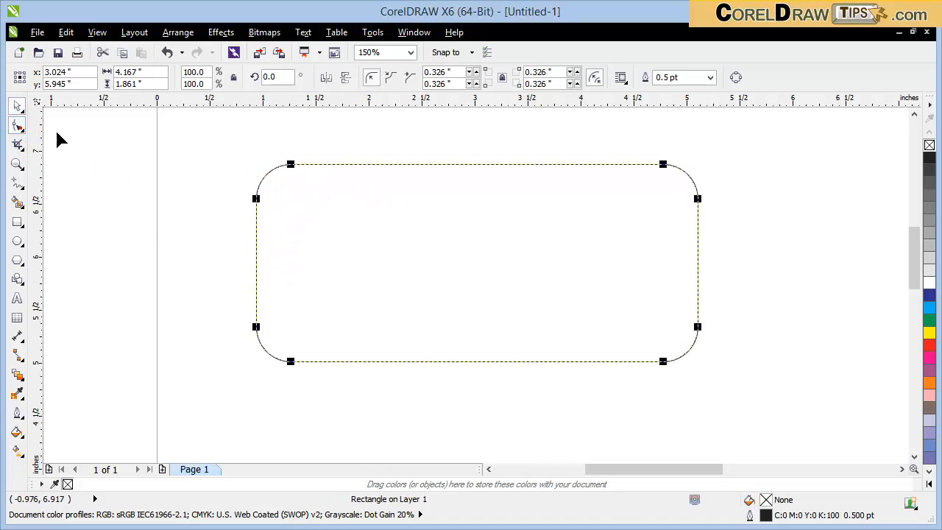
{"action": "left_click_drag", "start_coordinate": [291, 164], "coordinate": [289, 164]}
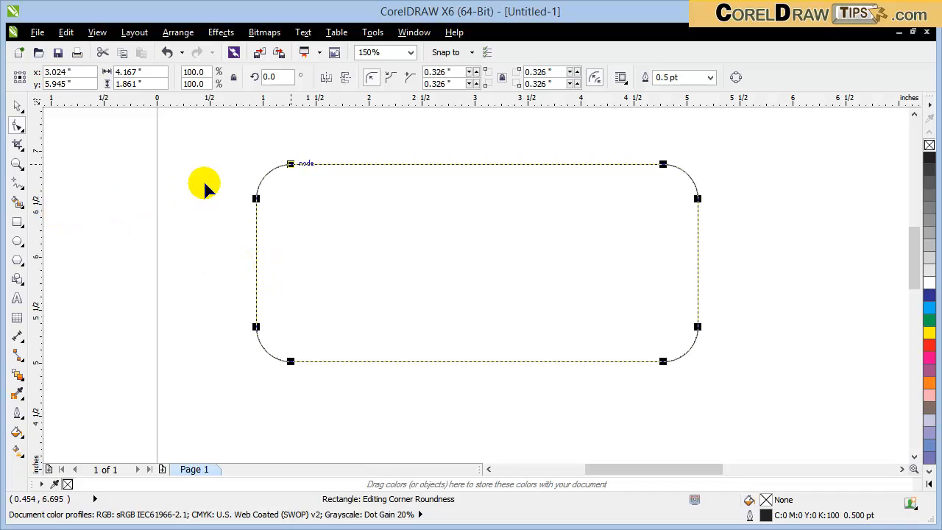
Shift the rounded rectangle up and place a duplicate of it to its right at the same height.
{"action": "left_click", "coordinate": [32, 105]}
{"action": "scroll", "coordinate": [501, 265], "scroll_direction": "down", "scroll_amount": 1}
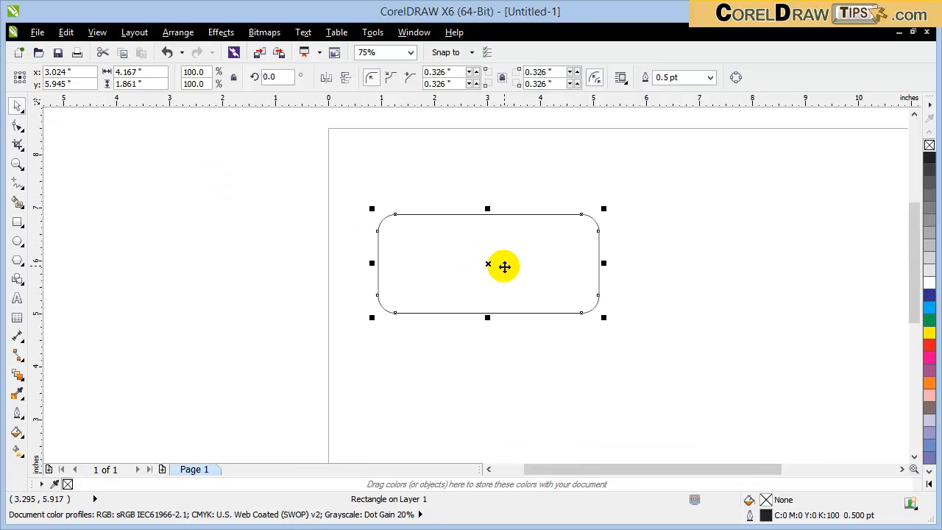
{"action": "left_click_drag", "start_coordinate": [504, 266], "coordinate": [769, 242]}
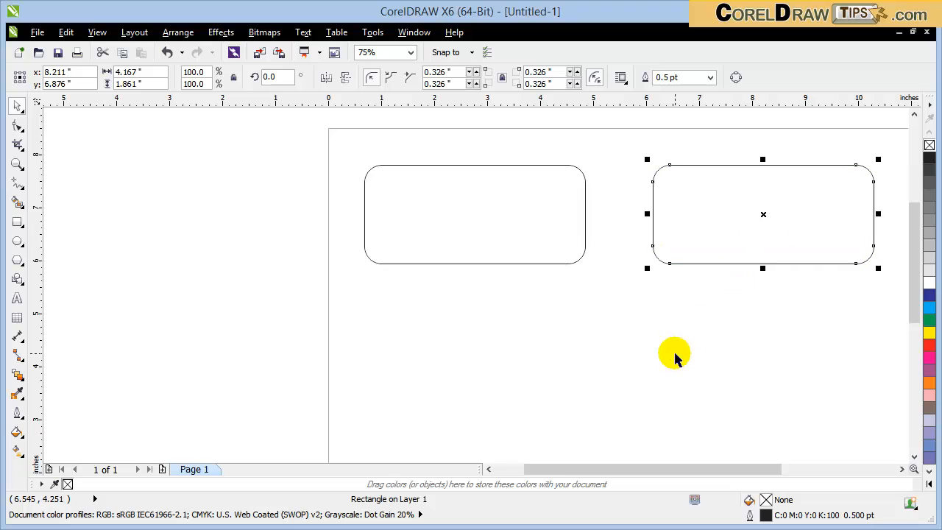
{"action": "scroll", "coordinate": [673, 362], "scroll_direction": "up", "scroll_amount": 1}
{"action": "left_click", "coordinate": [503, 402]}
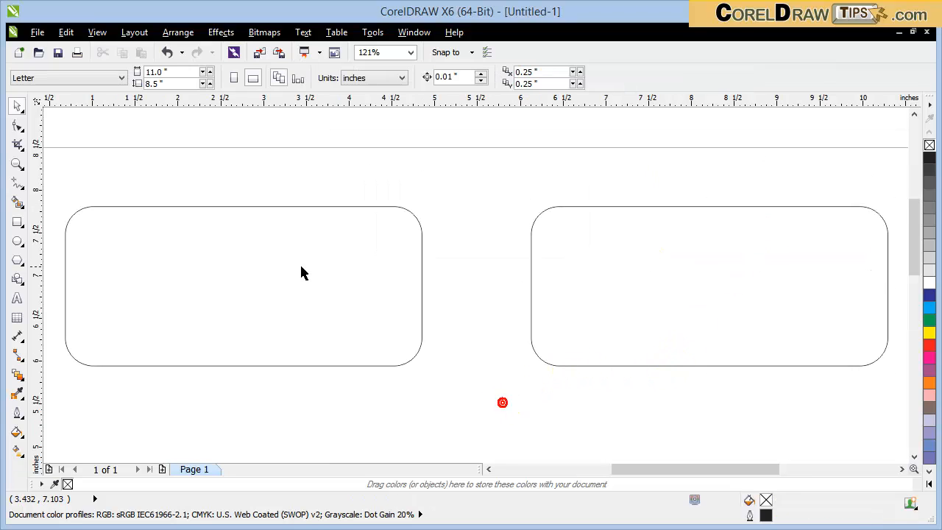
Convert the right rounded rectangle to curves, leaving the left one as an editable rectangle.
{"action": "left_click", "coordinate": [304, 265]}
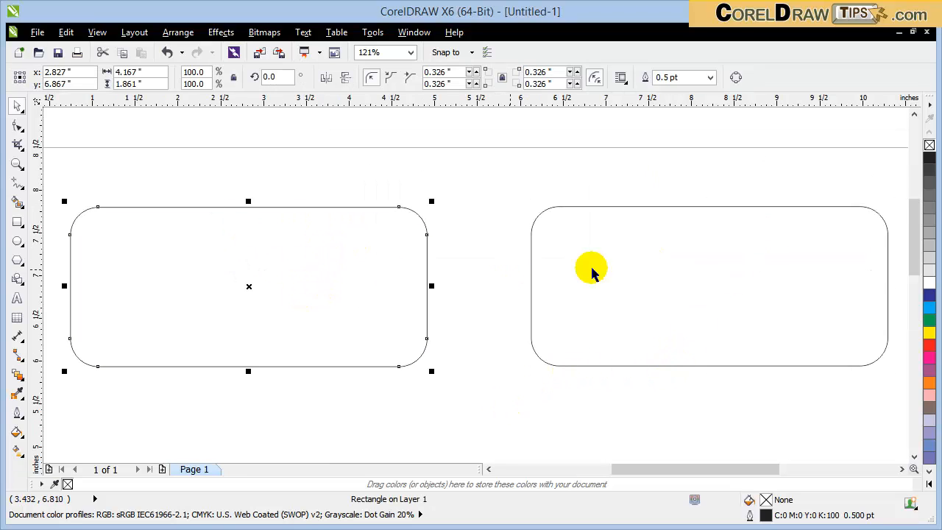
{"action": "left_click", "coordinate": [641, 269]}
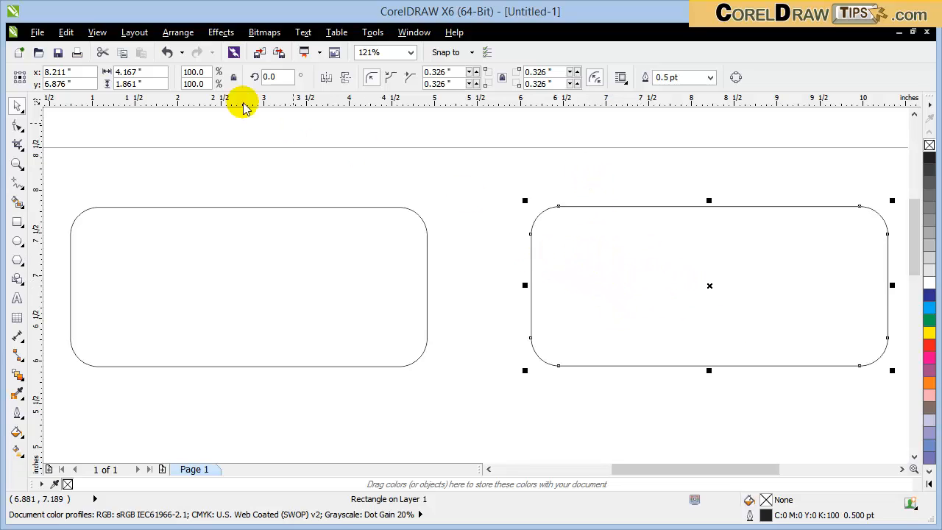
{"action": "left_click", "coordinate": [174, 34]}
{"action": "left_click", "coordinate": [253, 292]}
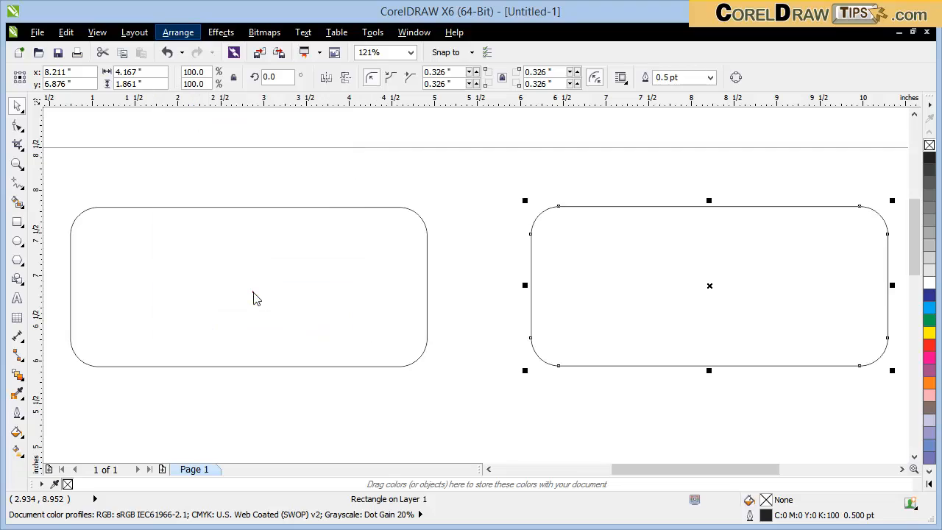
{"action": "left_click", "coordinate": [471, 403]}
{"action": "left_click", "coordinate": [563, 351]}
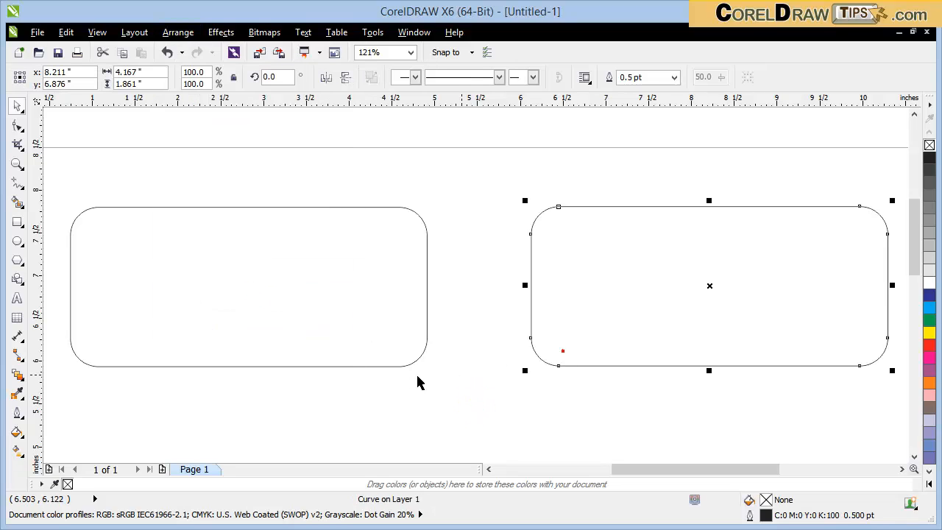
Increase the corner radius of the left rectangle to about 0.487 inches with the Shape tool.
{"action": "left_click", "coordinate": [325, 360]}
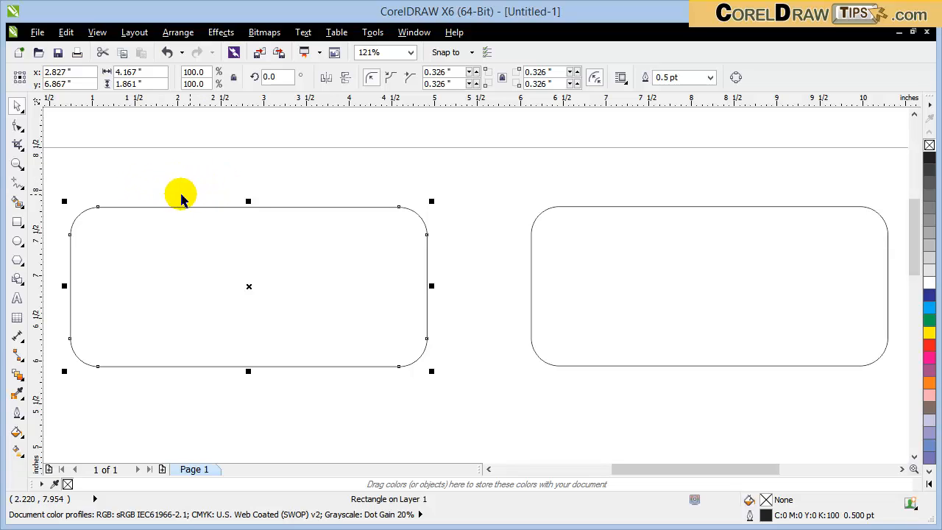
{"action": "left_click", "coordinate": [17, 125]}
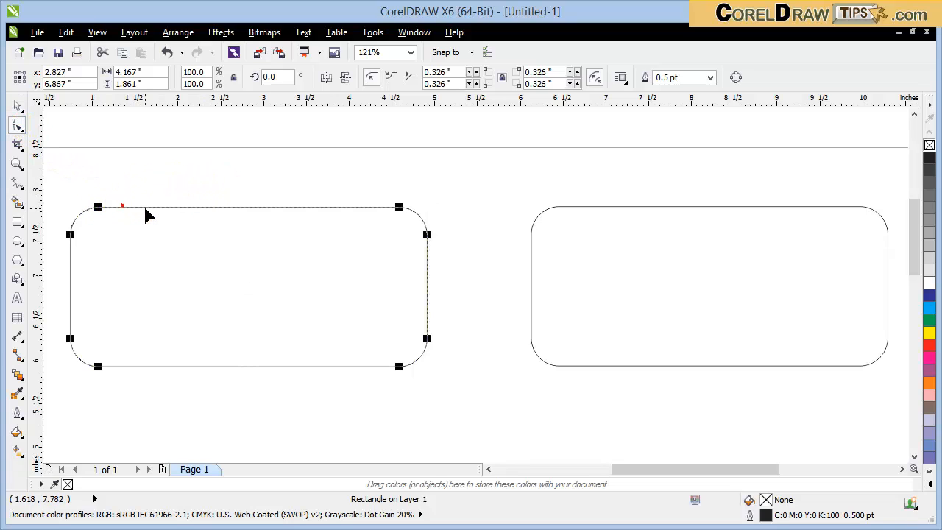
{"action": "mouse_move", "coordinate": [97, 207]}
{"action": "left_mouse_down"}
{"action": "mouse_move", "coordinate": [127, 208]}
{"action": "mouse_move", "coordinate": [103, 213]}
{"action": "mouse_move", "coordinate": [111, 208]}
{"action": "left_mouse_up"}
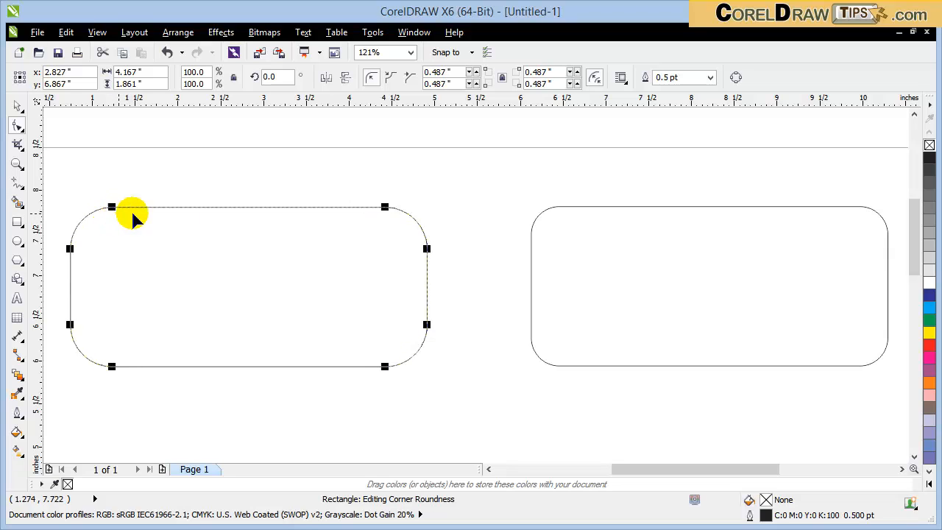
Try pulling the upper-left curved corner of the converted rectangle inward with the Shape tool, and undo the distortion.
{"action": "left_click", "coordinate": [603, 220]}
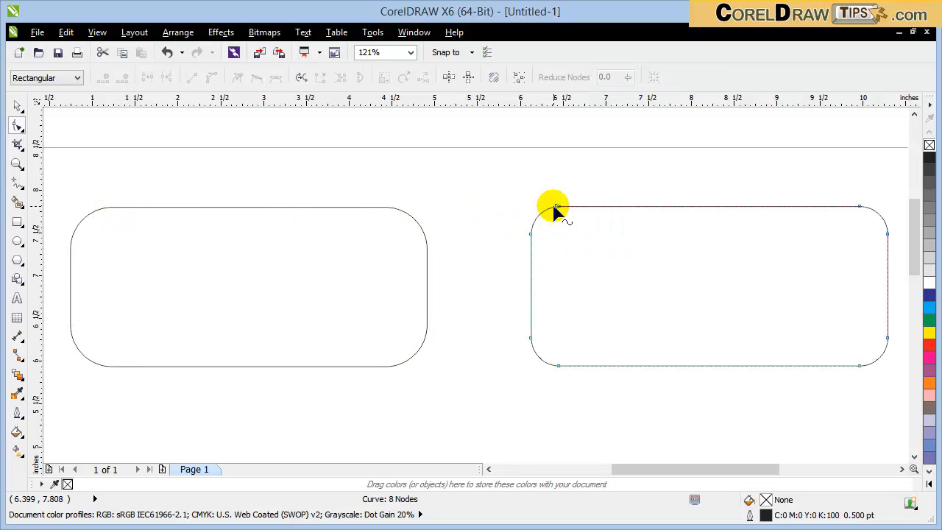
{"action": "left_click_drag", "start_coordinate": [555, 210], "coordinate": [676, 224]}
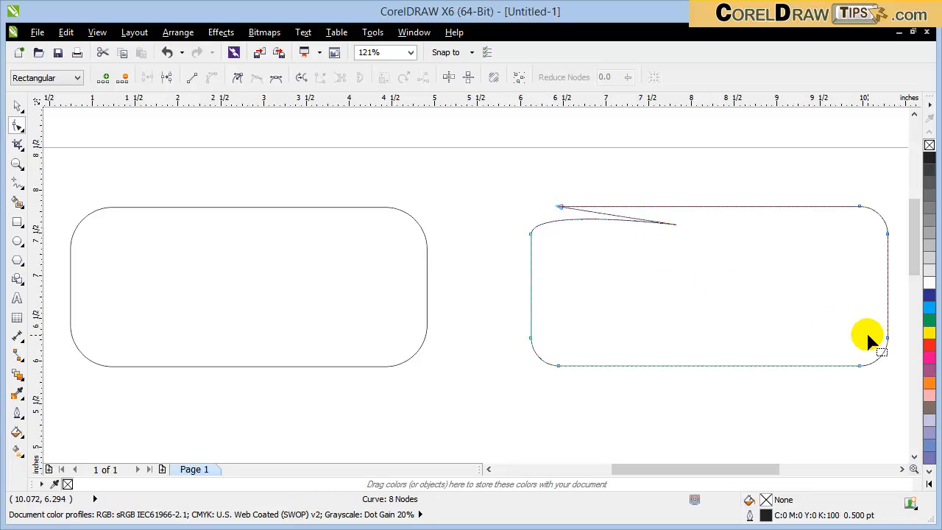
{"action": "key", "text": "ctrl+z"}
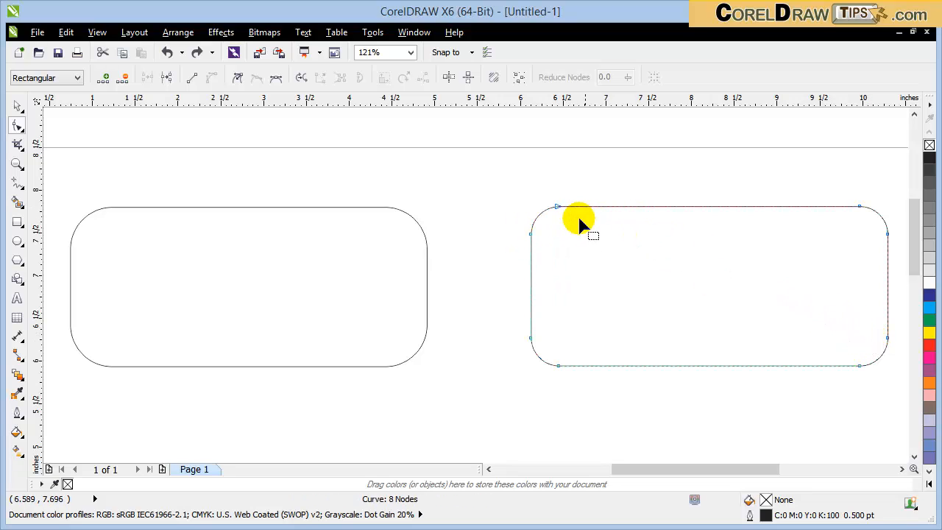
{"action": "left_click", "coordinate": [15, 106]}
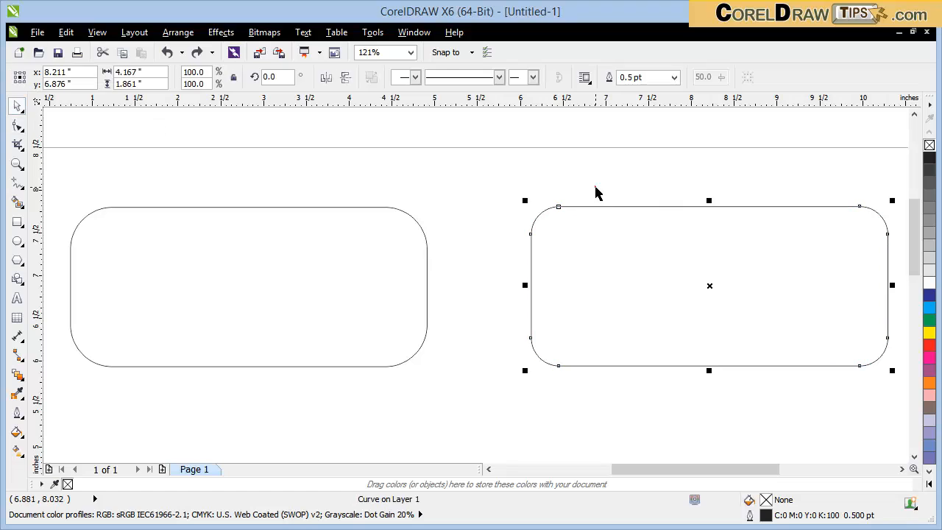
{"action": "left_click", "coordinate": [697, 300]}
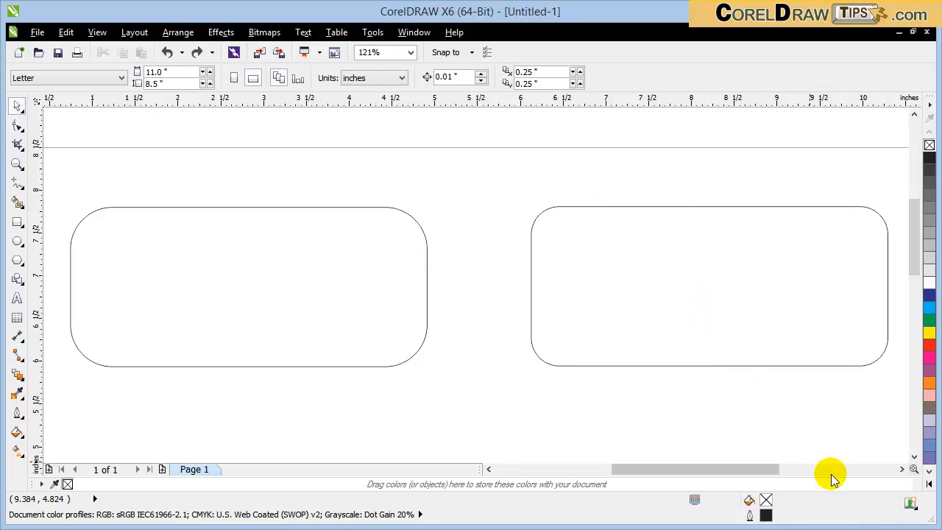
Convert the two upper rounded corners of the right curve object to straight lines, giving it chamfered corners.
{"action": "mouse_move", "coordinate": [756, 475]}
{"action": "left_mouse_down"}
{"action": "mouse_move", "coordinate": [704, 473]}
{"action": "mouse_move", "coordinate": [752, 473]}
{"action": "left_mouse_up"}
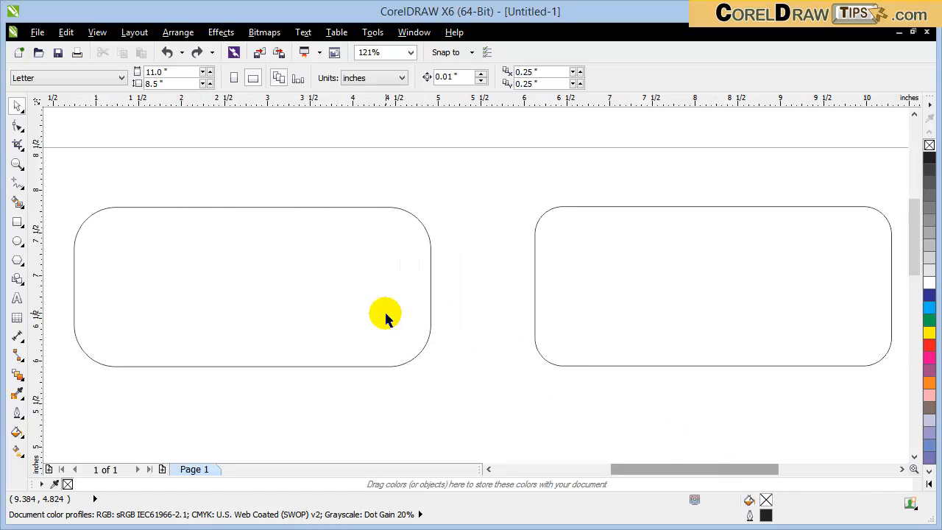
{"action": "left_click", "coordinate": [539, 225]}
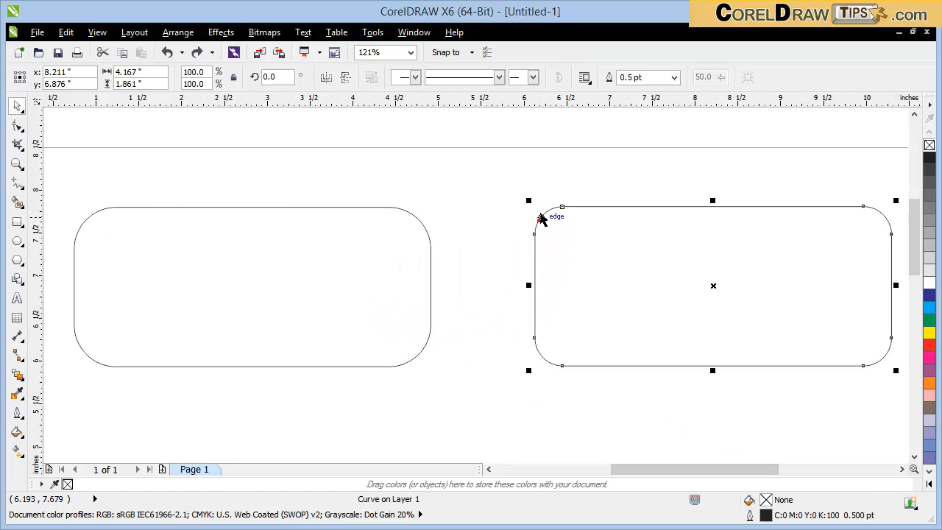
{"action": "left_click", "coordinate": [17, 125]}
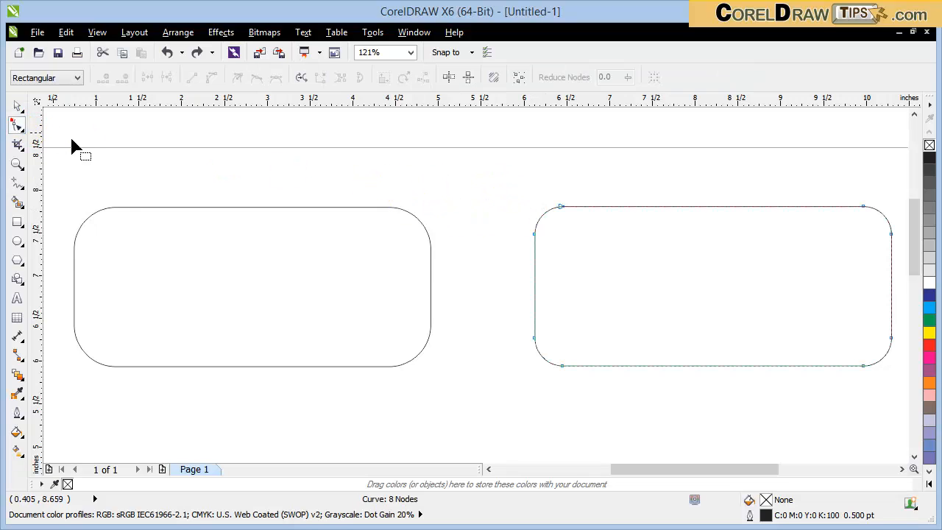
{"action": "left_click", "coordinate": [542, 218]}
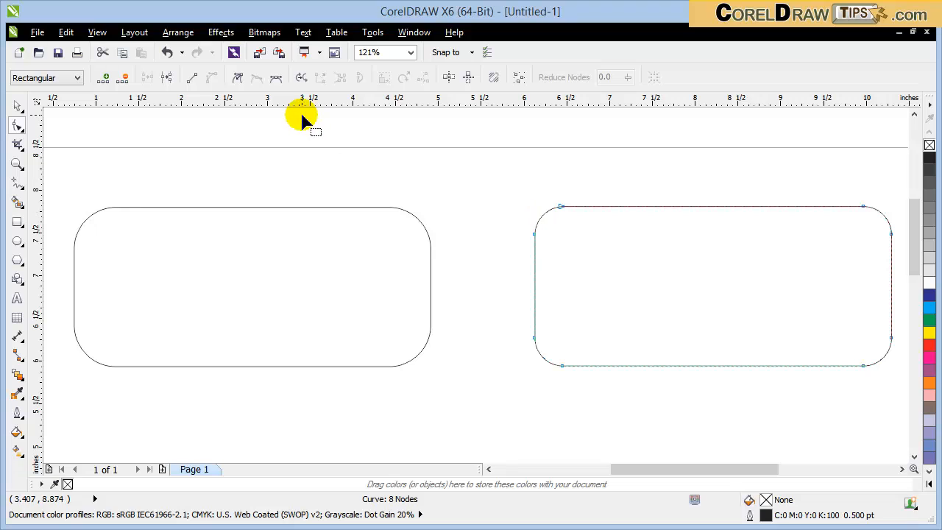
{"action": "left_click", "coordinate": [192, 76]}
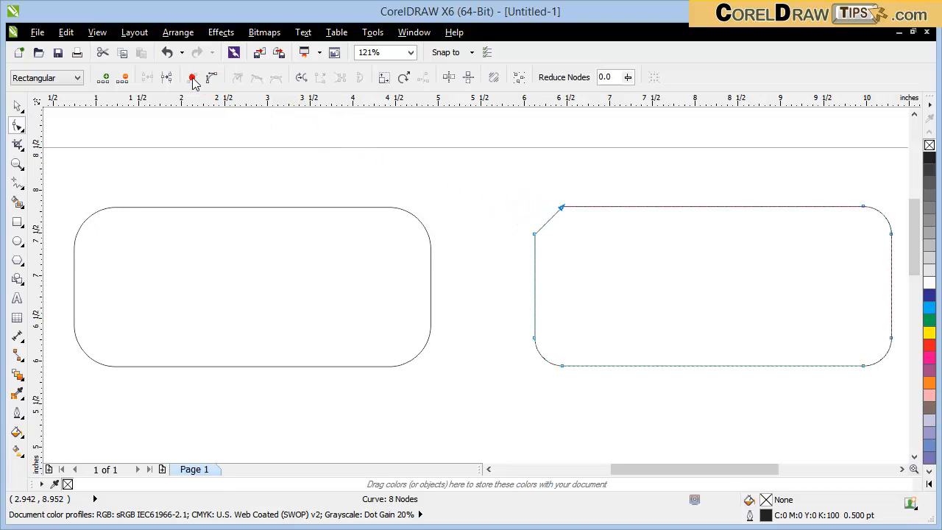
{"action": "left_click", "coordinate": [878, 211]}
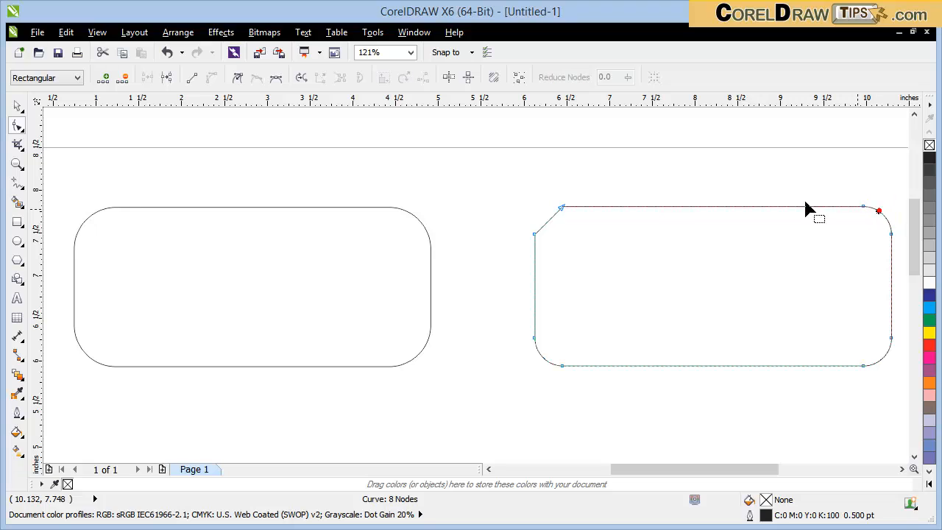
{"action": "left_click", "coordinate": [191, 78]}
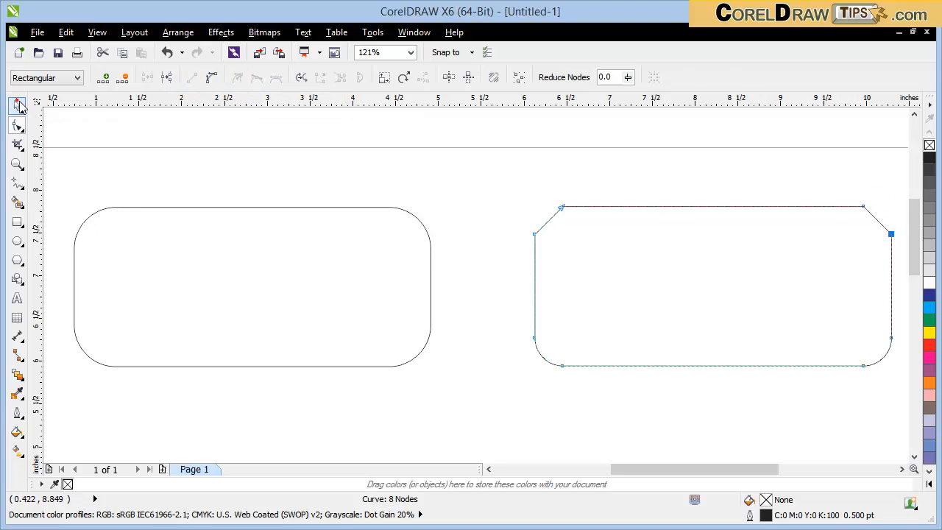
Show the left rectangle's corner nodes with the Shape tool to compare it with the converted shape.
{"action": "left_click", "coordinate": [18, 106]}
{"action": "left_click", "coordinate": [312, 301]}
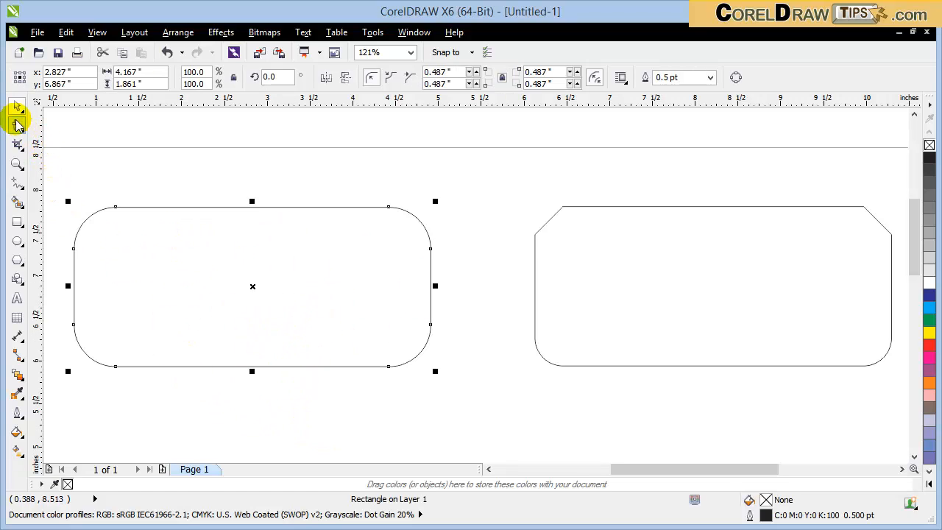
{"action": "left_click", "coordinate": [18, 125]}
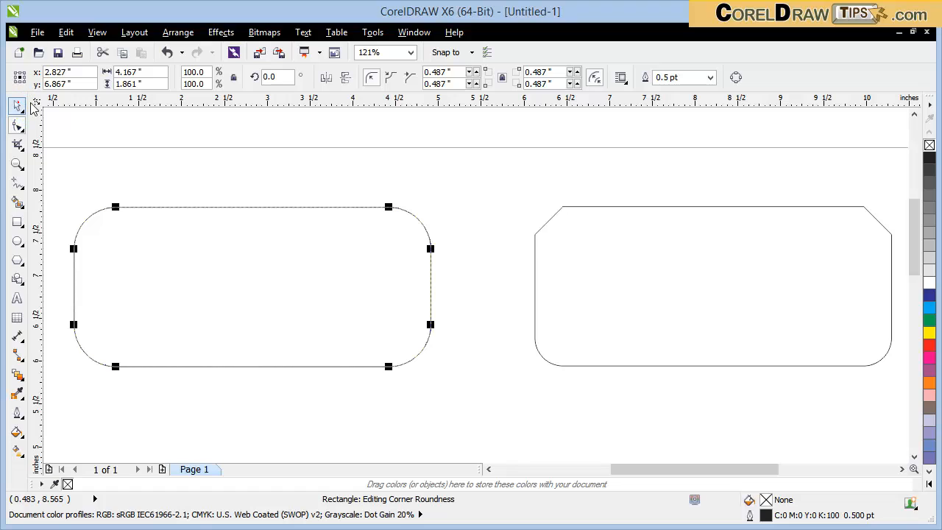
{"action": "left_click", "coordinate": [18, 106]}
Reshape the right curve by moving its top-left node down into the shape and its top-right node up and inward.
{"action": "left_click", "coordinate": [664, 189]}
{"action": "left_click", "coordinate": [641, 242]}
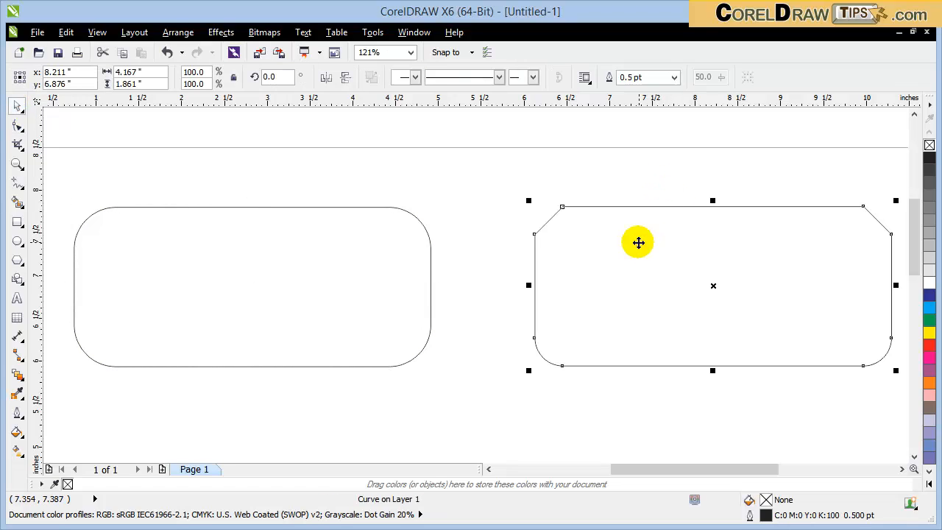
{"action": "left_click", "coordinate": [18, 125]}
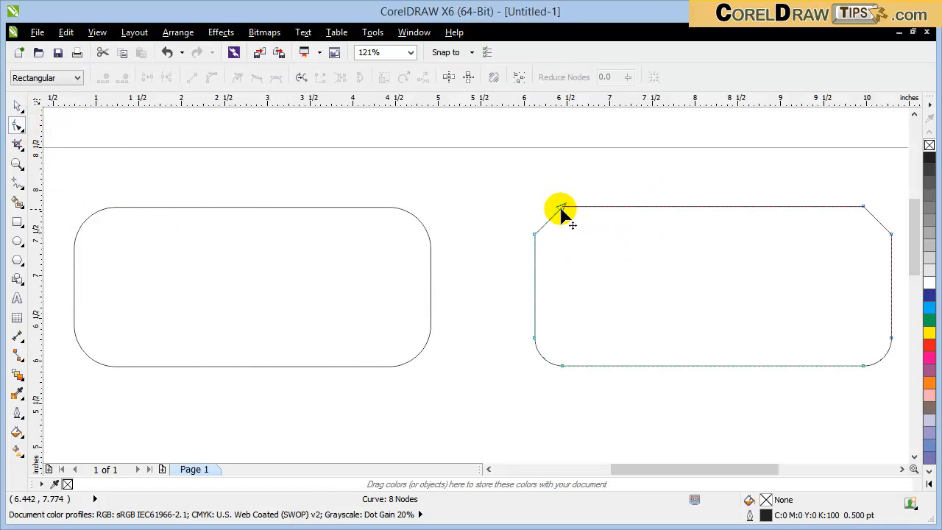
{"action": "left_click_drag", "start_coordinate": [561, 209], "coordinate": [633, 305]}
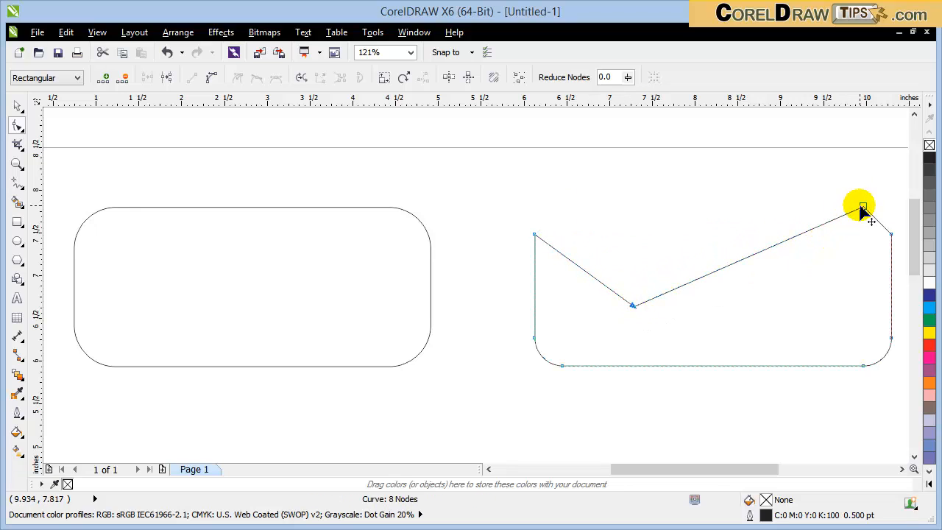
{"action": "left_click_drag", "start_coordinate": [767, 191], "coordinate": [733, 166]}
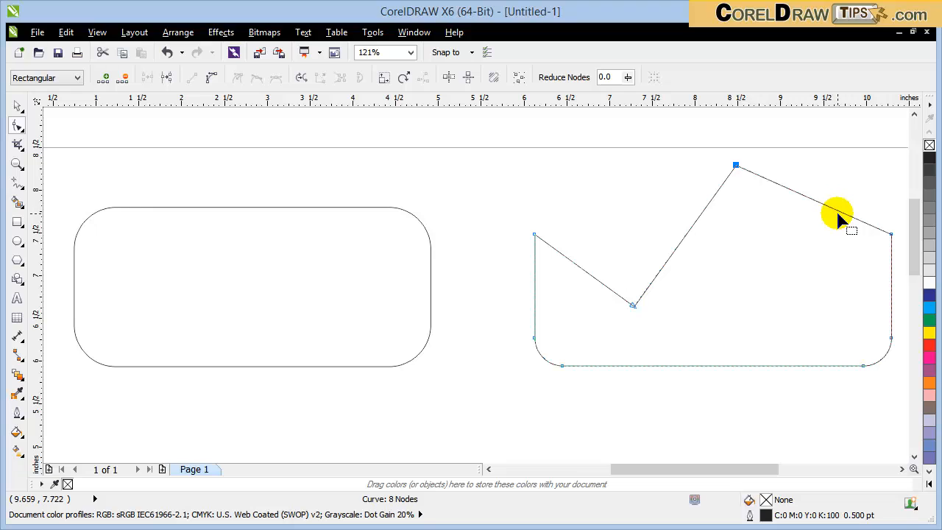
{"action": "left_click", "coordinate": [81, 191]}
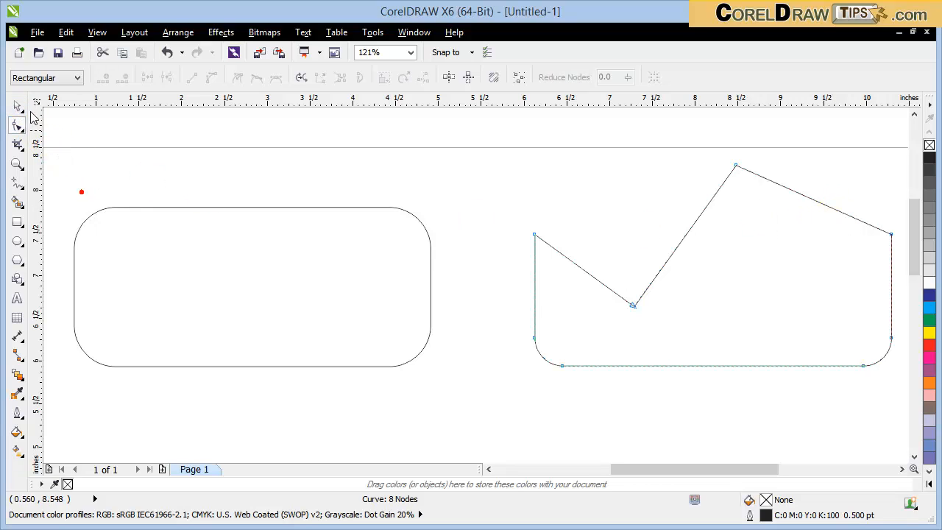
Delete the rounded rectangle and the reshaped curve together to clear the page.
{"action": "left_click", "coordinate": [17, 105]}
{"action": "left_click", "coordinate": [320, 226]}
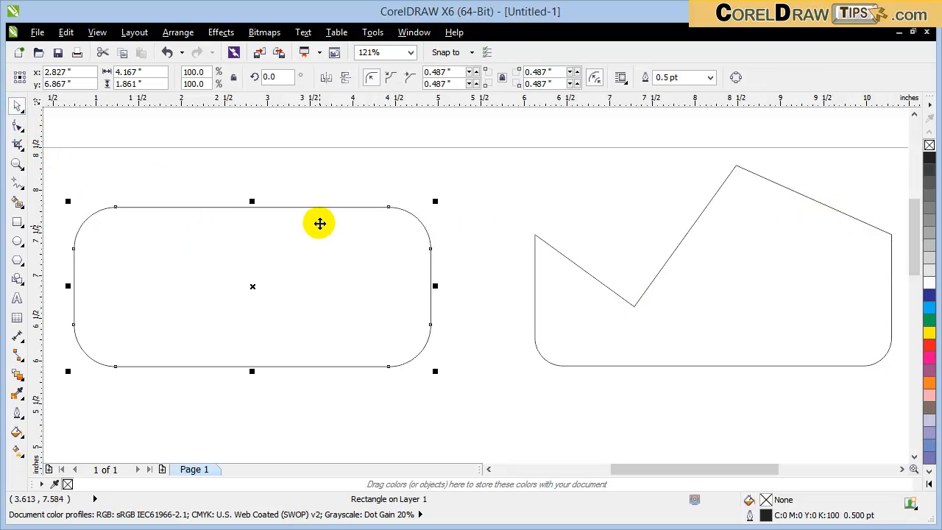
{"action": "left_click", "coordinate": [290, 153]}
{"action": "scroll", "coordinate": [296, 168], "scroll_direction": "down", "scroll_amount": 2}
{"action": "left_click_drag", "start_coordinate": [159, 141], "coordinate": [716, 337]}
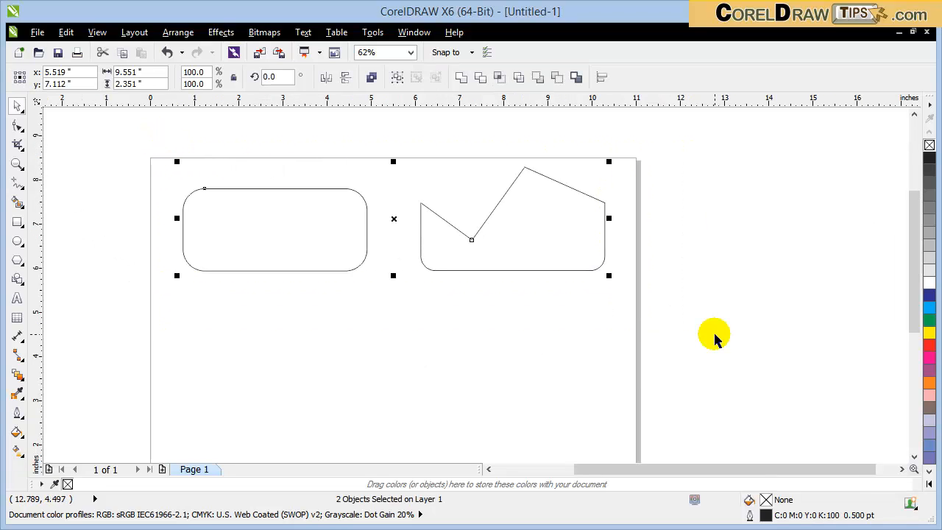
{"action": "key", "text": "Delete"}
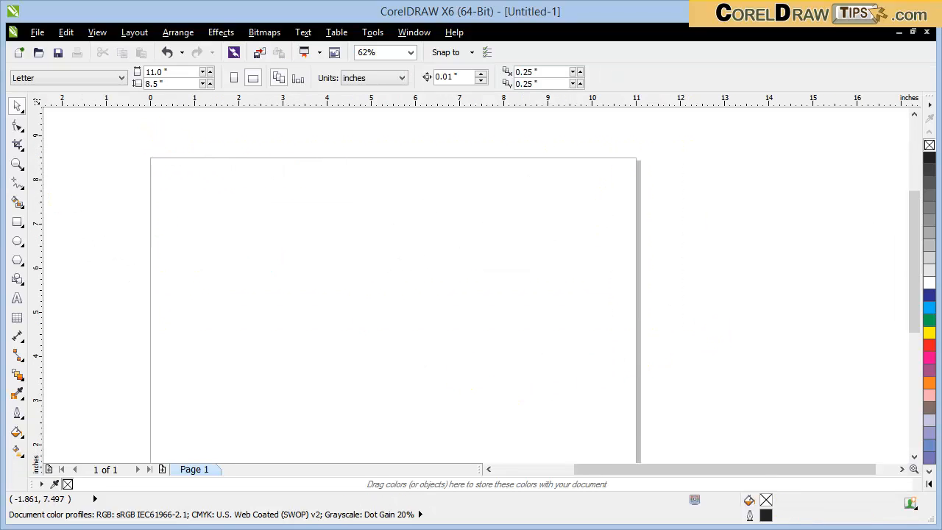
{"action": "left_click_drag", "start_coordinate": [908, 238], "coordinate": [915, 270]}
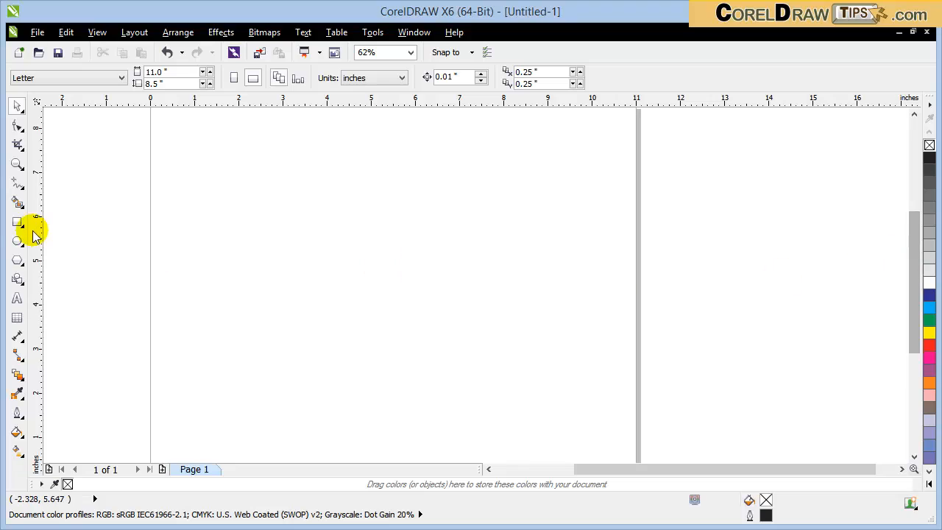
Add a short first name as Arial artistic text, enlarge it to about 3.42 inches wide, and place a copy directly below it.
{"action": "left_click", "coordinate": [18, 298]}
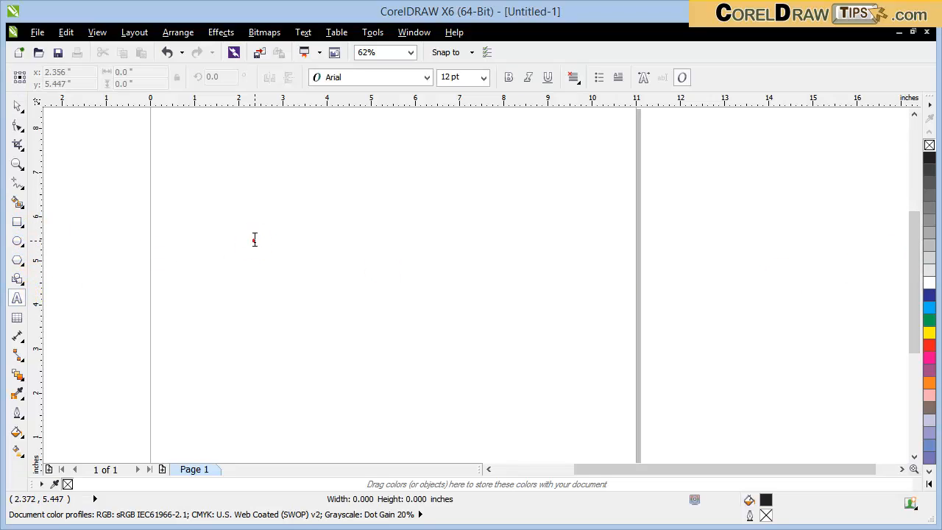
{"action": "left_click", "coordinate": [255, 238]}
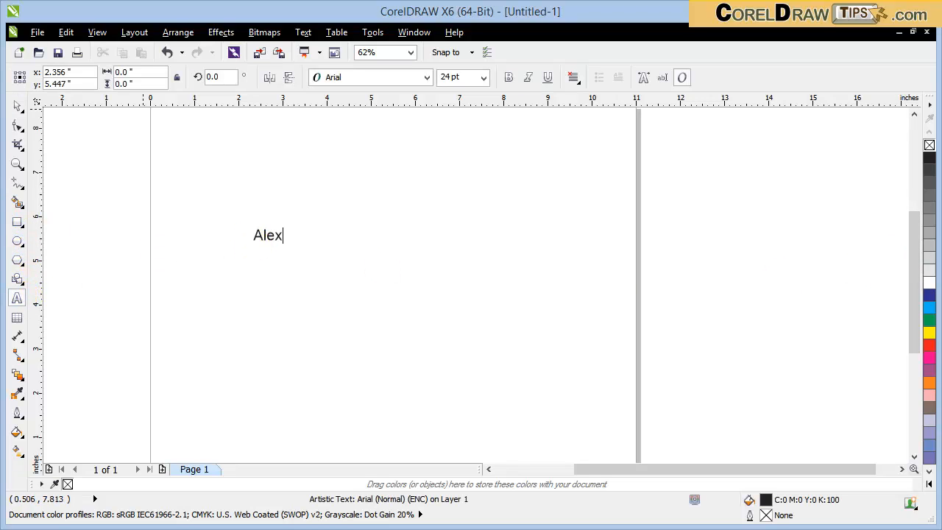
{"action": "key", "text": "Escape"}
{"action": "left_click_drag", "start_coordinate": [287, 246], "coordinate": [338, 322]}
{"action": "left_click", "coordinate": [515, 309]}
Convert the lower copy of the text to curves and deselect it.
{"action": "left_click_drag", "start_coordinate": [449, 267], "coordinate": [188, 407]}
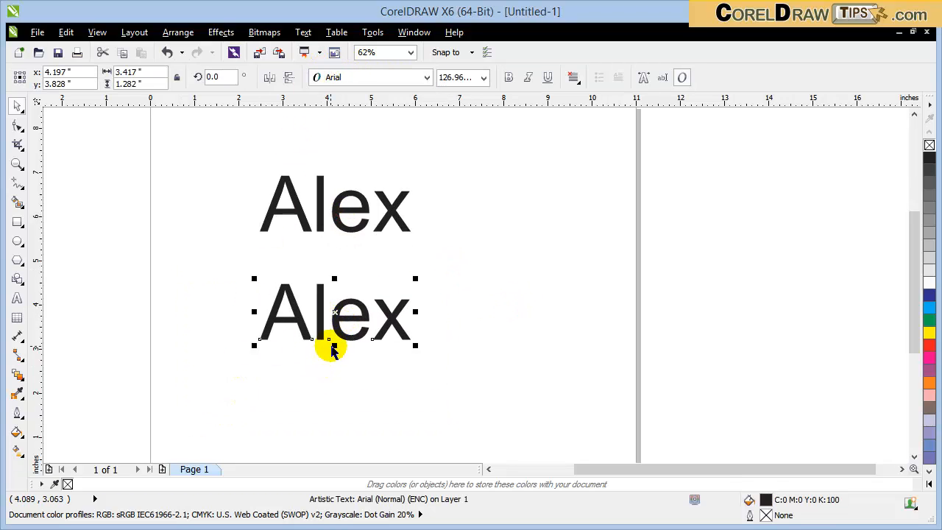
{"action": "left_click", "coordinate": [178, 32]}
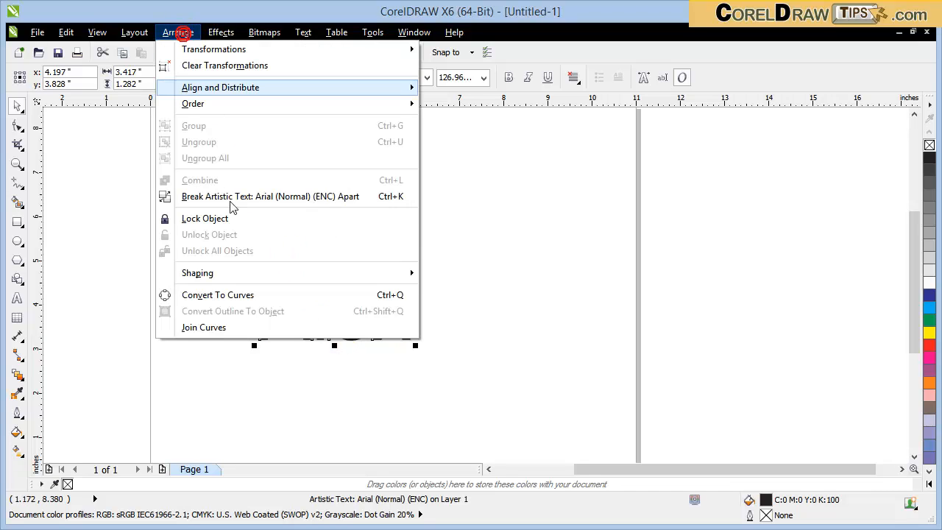
{"action": "left_click", "coordinate": [246, 295]}
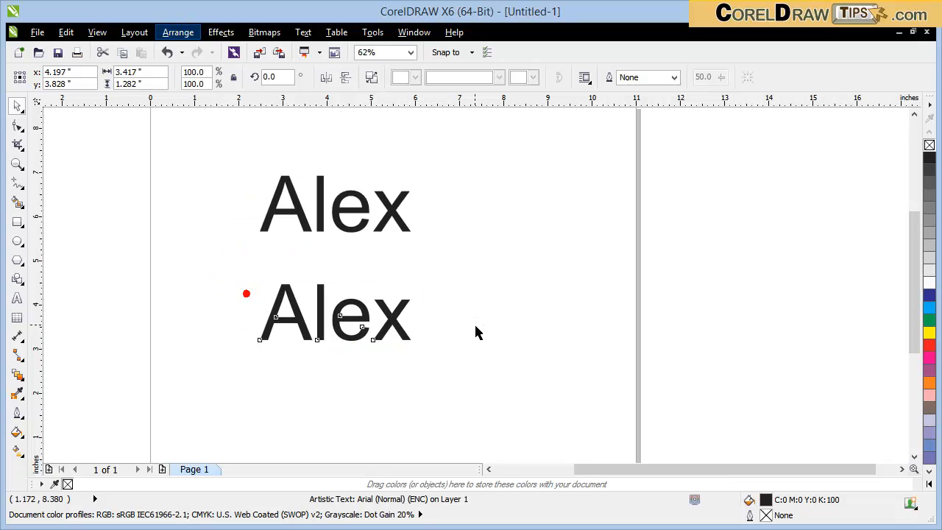
{"action": "left_click", "coordinate": [476, 329]}
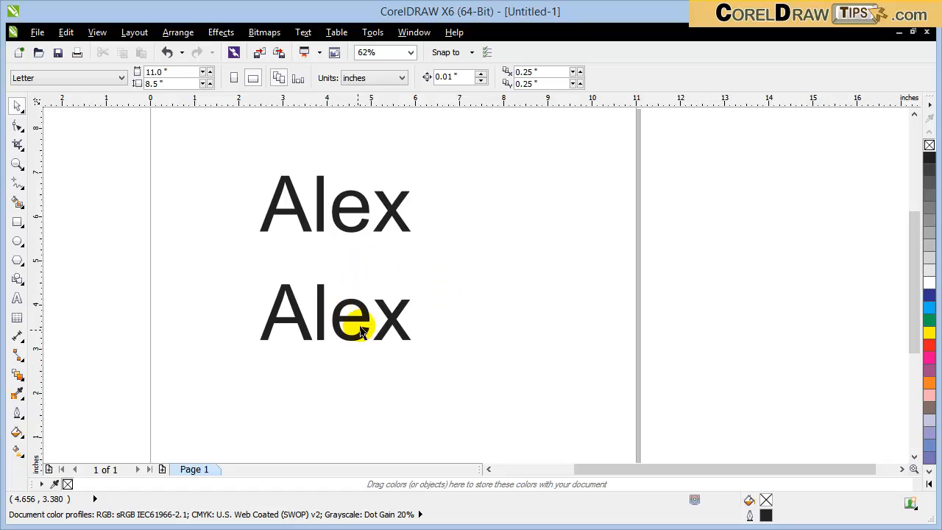
Move the upper text down closer to the converted copy and break it apart into individual letters.
{"action": "scroll", "coordinate": [358, 322], "scroll_direction": "up", "scroll_amount": 2}
{"action": "left_click_drag", "start_coordinate": [209, 318], "coordinate": [286, 373]}
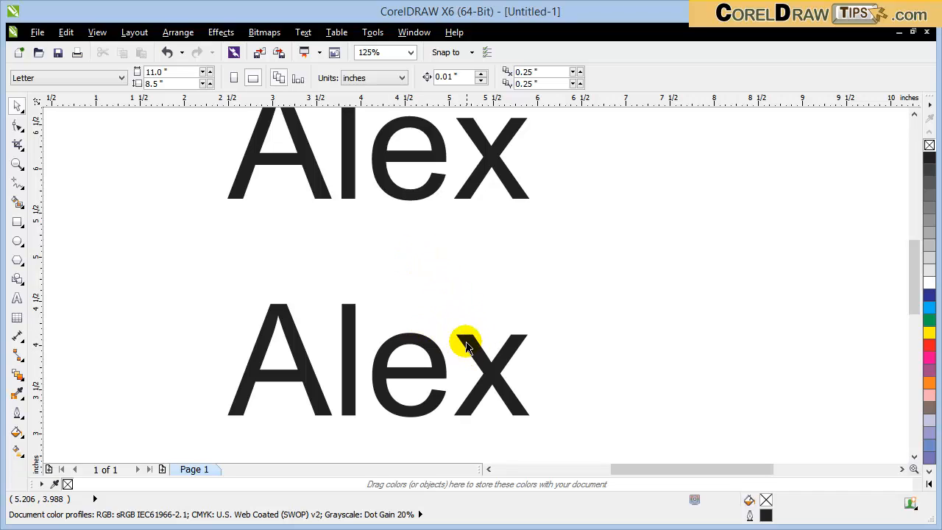
{"action": "left_click_drag", "start_coordinate": [495, 174], "coordinate": [500, 234]}
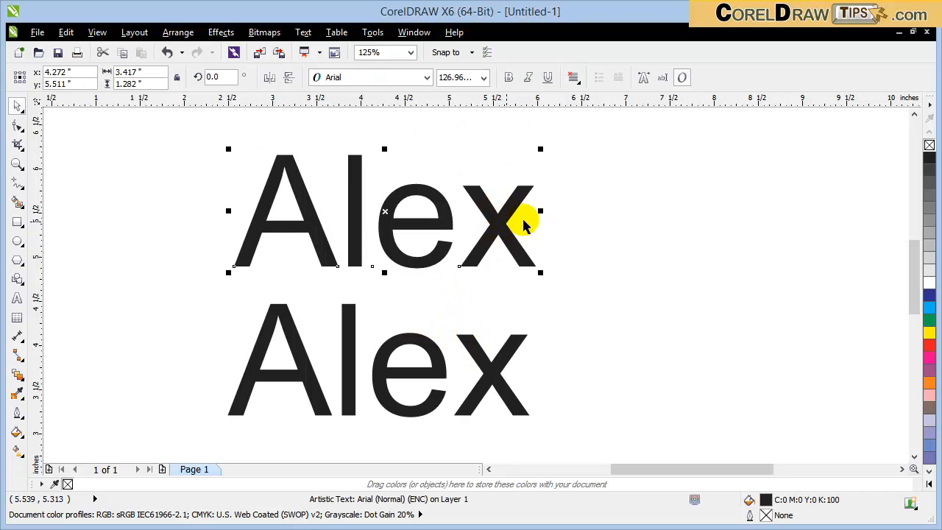
{"action": "left_click", "coordinate": [178, 31]}
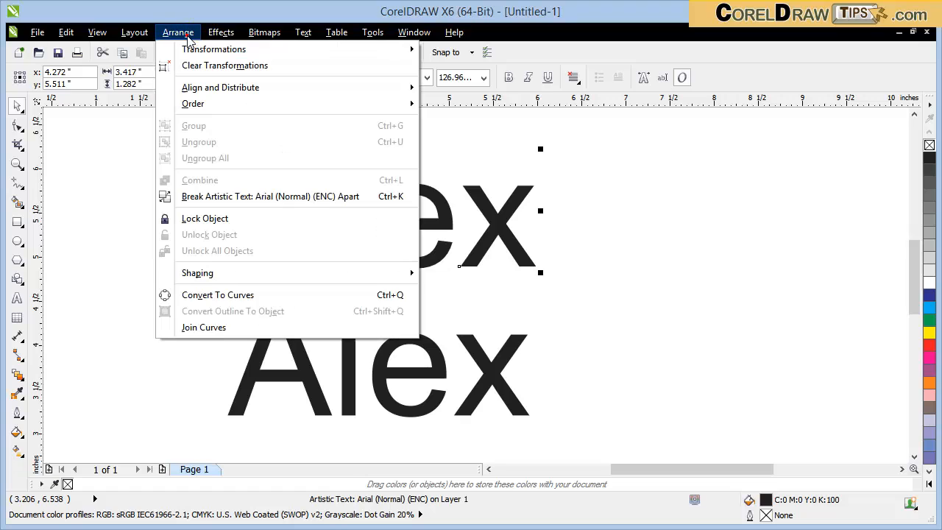
{"action": "left_click", "coordinate": [250, 197]}
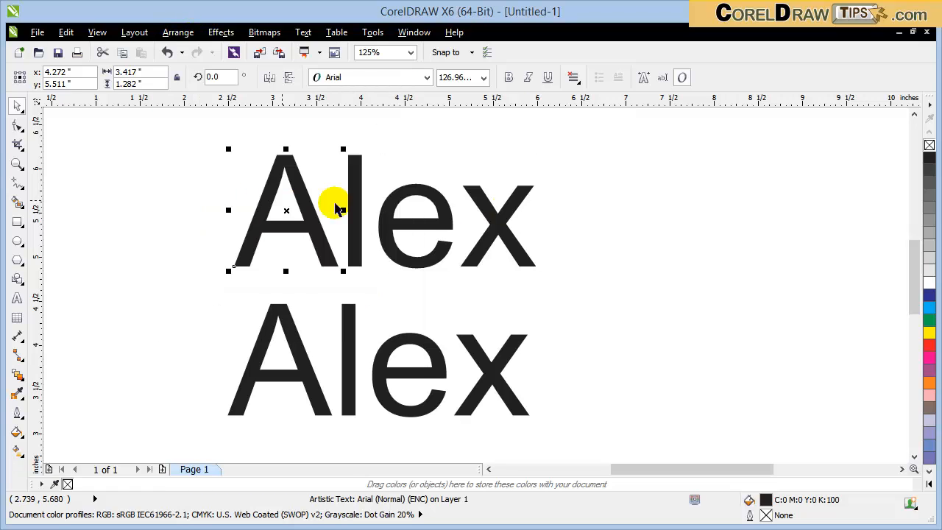
Stretch the separated x of the upper word upward to about 1.57 inches tall.
{"action": "left_click", "coordinate": [515, 216]}
{"action": "left_click", "coordinate": [508, 209]}
{"action": "left_click", "coordinate": [497, 181]}
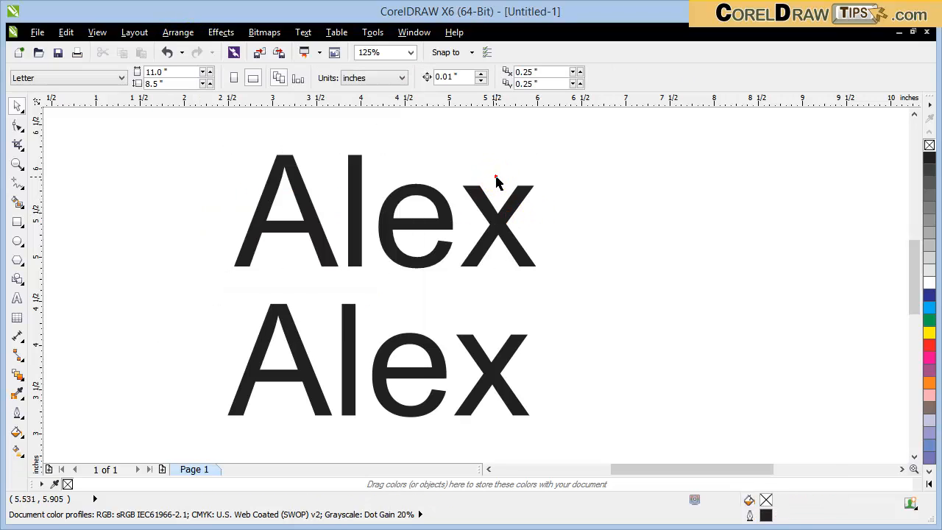
{"action": "left_click", "coordinate": [496, 184]}
{"action": "left_click_drag", "start_coordinate": [496, 185], "coordinate": [494, 122]}
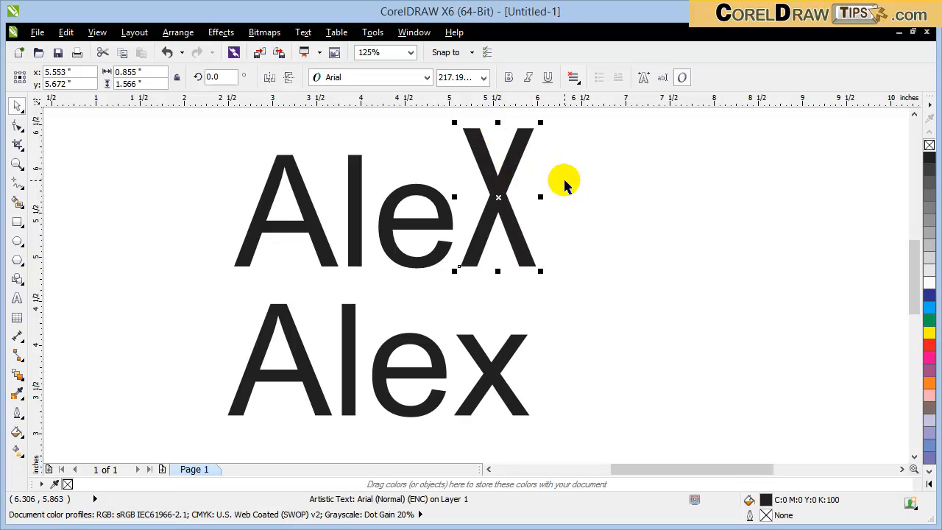
Highlight the upper word's e as editable text and select the lower word to compare it as a curve object.
{"action": "double_click", "coordinate": [507, 187]}
{"action": "left_click", "coordinate": [401, 212]}
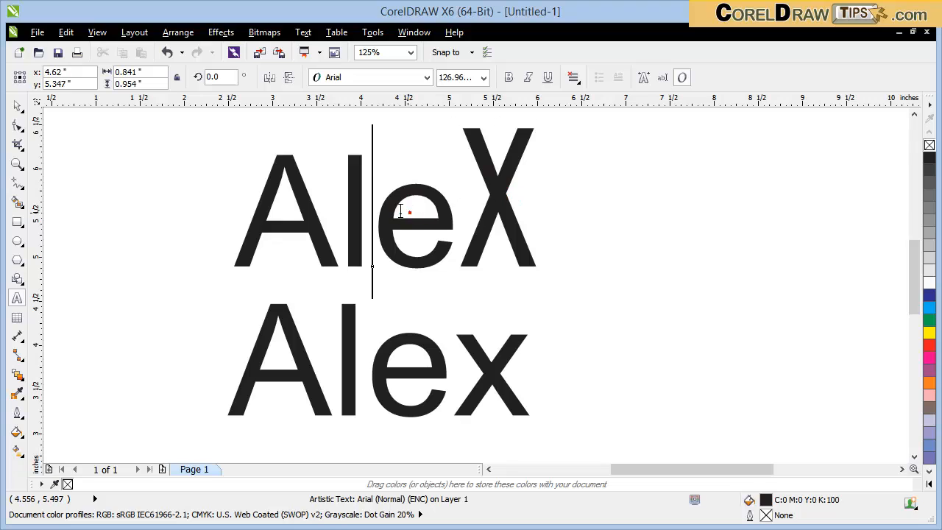
{"action": "left_click_drag", "start_coordinate": [398, 211], "coordinate": [427, 206]}
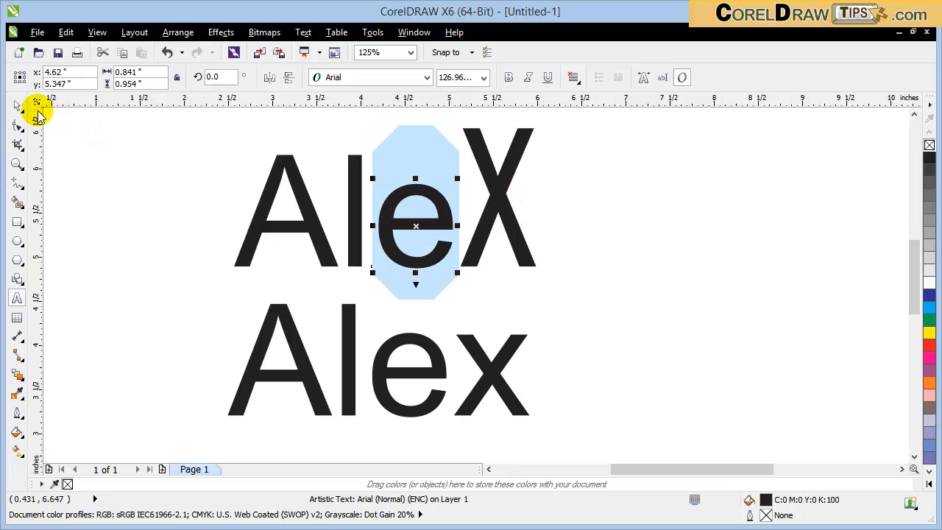
{"action": "left_click", "coordinate": [18, 106]}
{"action": "left_click", "coordinate": [158, 168]}
{"action": "left_click", "coordinate": [284, 322]}
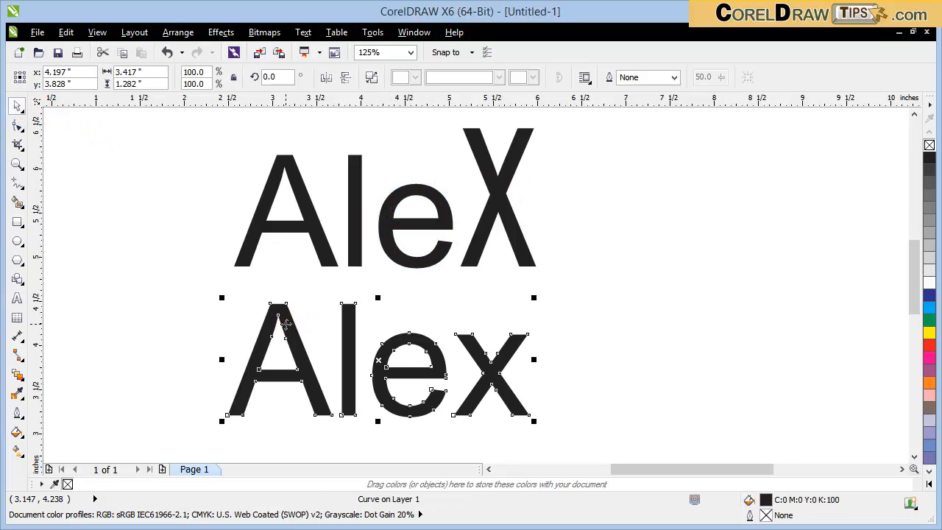
{"action": "left_click", "coordinate": [669, 276]}
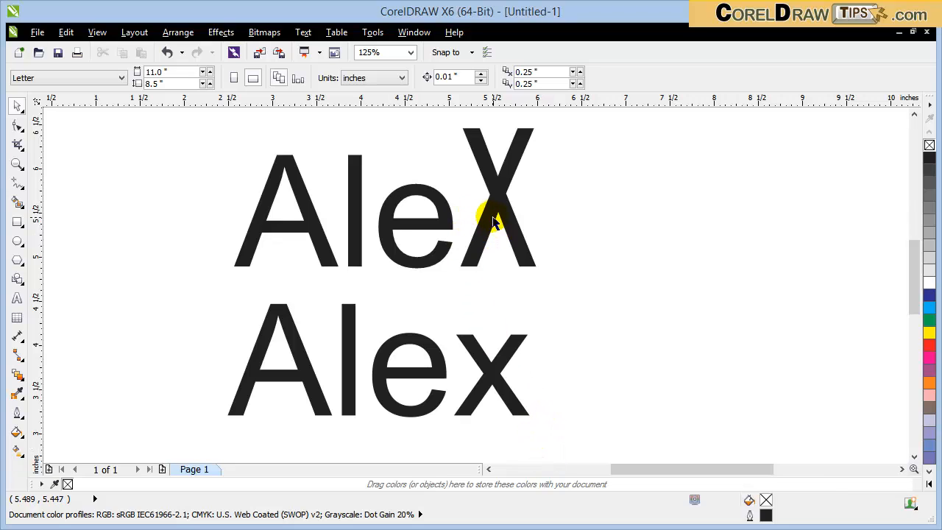
{"action": "left_click", "coordinate": [585, 228]}
Reshape the converted word's x by moving its upper-left end nodes up and left and its lower-right end nodes down and right.
{"action": "left_click", "coordinate": [491, 370]}
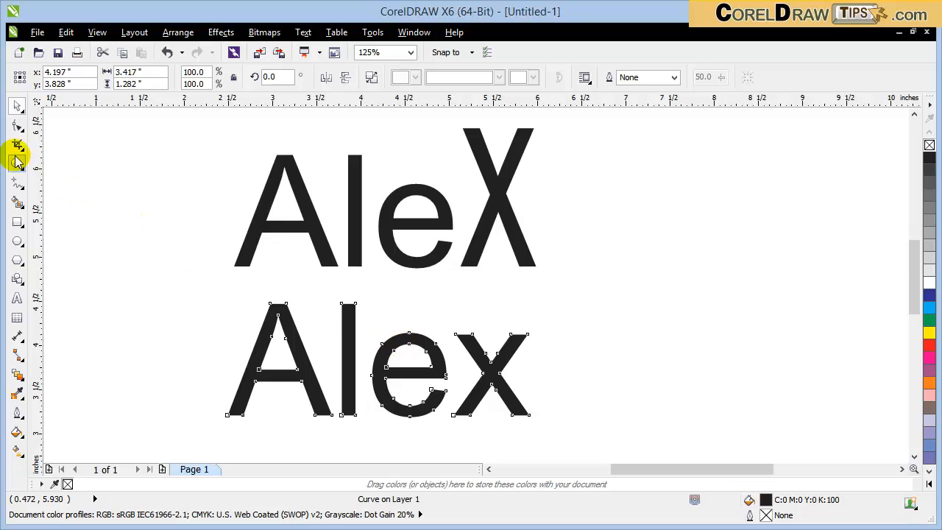
{"action": "left_click", "coordinate": [17, 127]}
{"action": "left_click", "coordinate": [16, 127]}
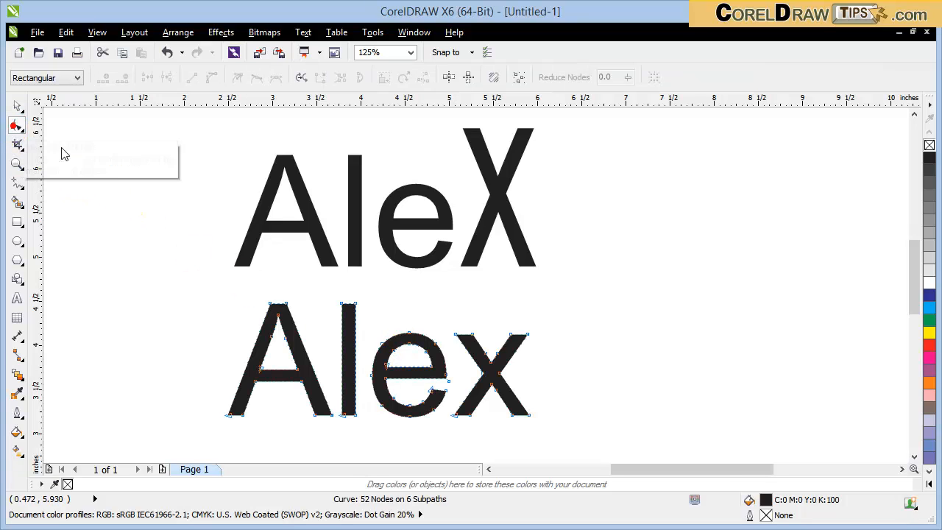
{"action": "mouse_move", "coordinate": [442, 322]}
{"action": "left_mouse_down"}
{"action": "mouse_move", "coordinate": [482, 342]}
{"action": "mouse_move", "coordinate": [456, 312]}
{"action": "left_mouse_up"}
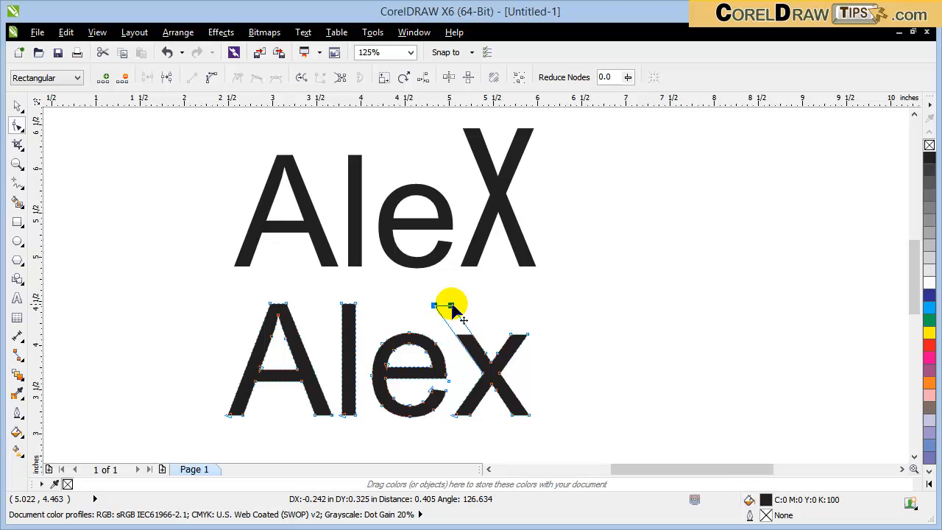
{"action": "left_click_drag", "start_coordinate": [454, 308], "coordinate": [454, 307]}
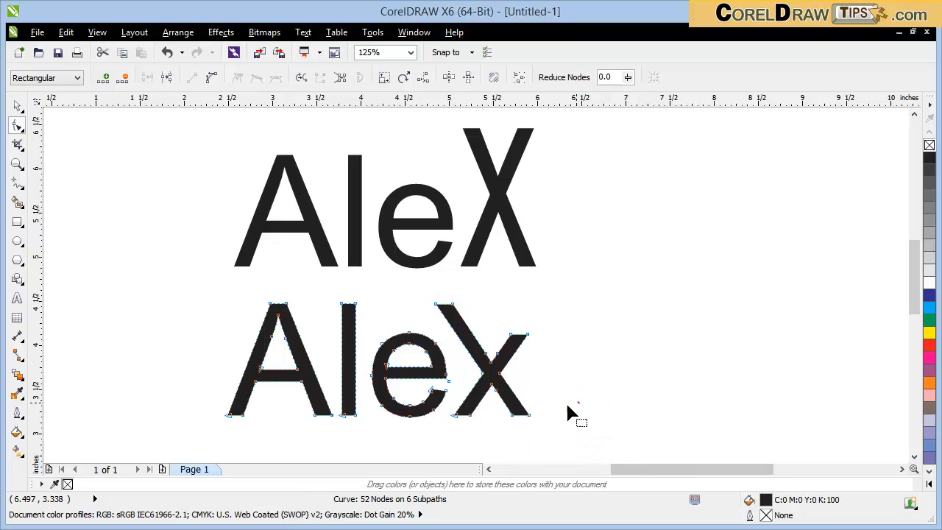
{"action": "left_click_drag", "start_coordinate": [529, 417], "coordinate": [558, 415]}
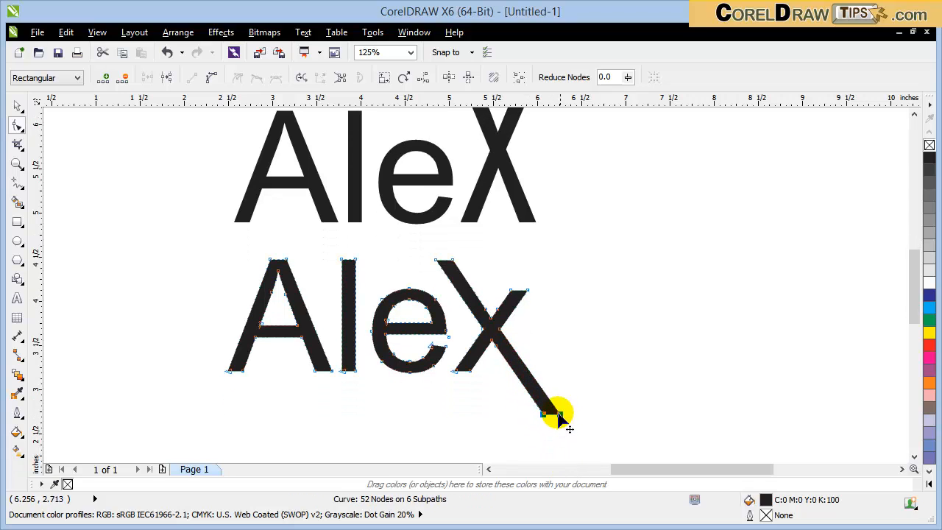
{"action": "scroll", "coordinate": [81, 194], "scroll_direction": "left", "scroll_amount": 3}
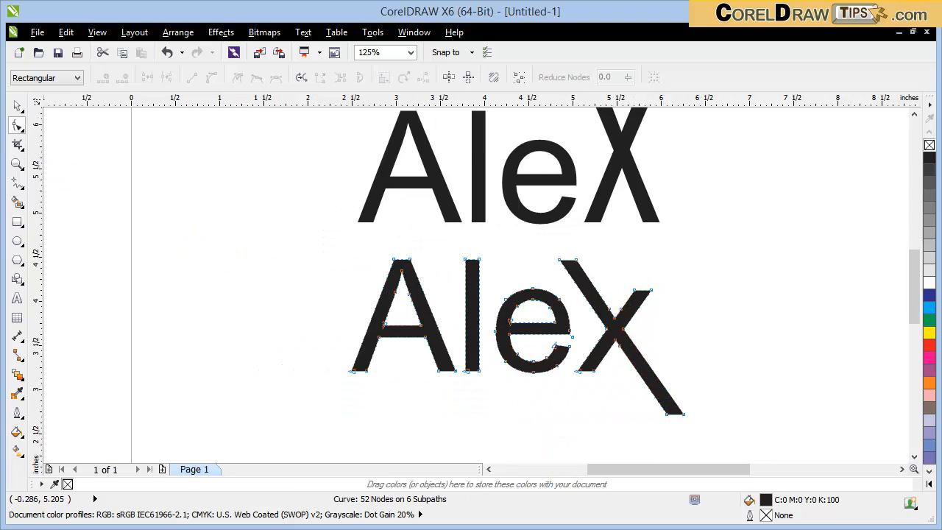
{"action": "left_click", "coordinate": [15, 105]}
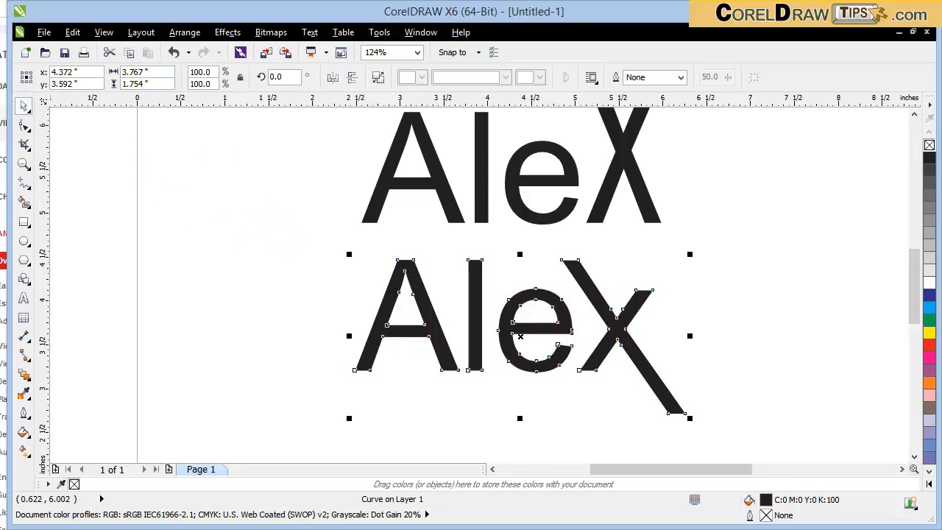
Delete both words and the small circle to clear the page.
{"action": "left_click_drag", "start_coordinate": [6, 99], "coordinate": [0, 101]}
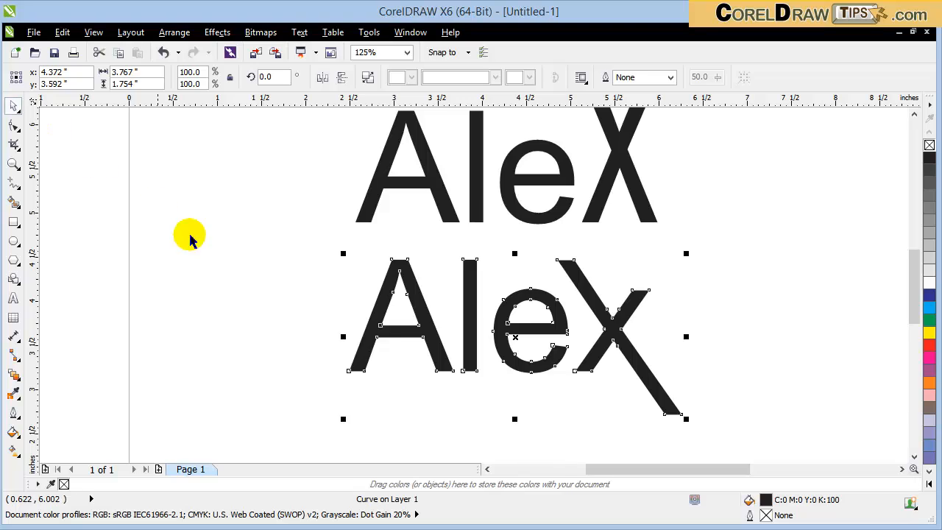
{"action": "left_click", "coordinate": [260, 269]}
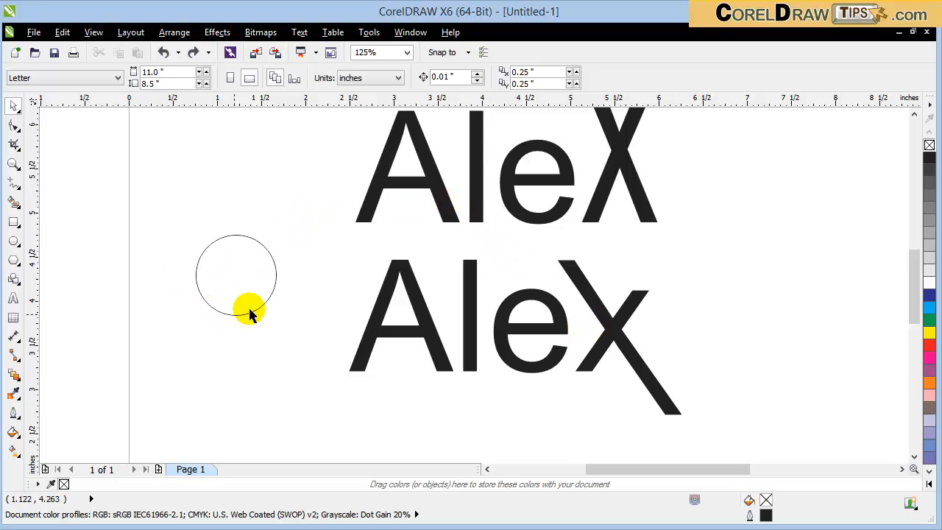
{"action": "scroll", "coordinate": [335, 185], "scroll_direction": "down", "scroll_amount": 1}
{"action": "left_click_drag", "start_coordinate": [564, 329], "coordinate": [582, 344]}
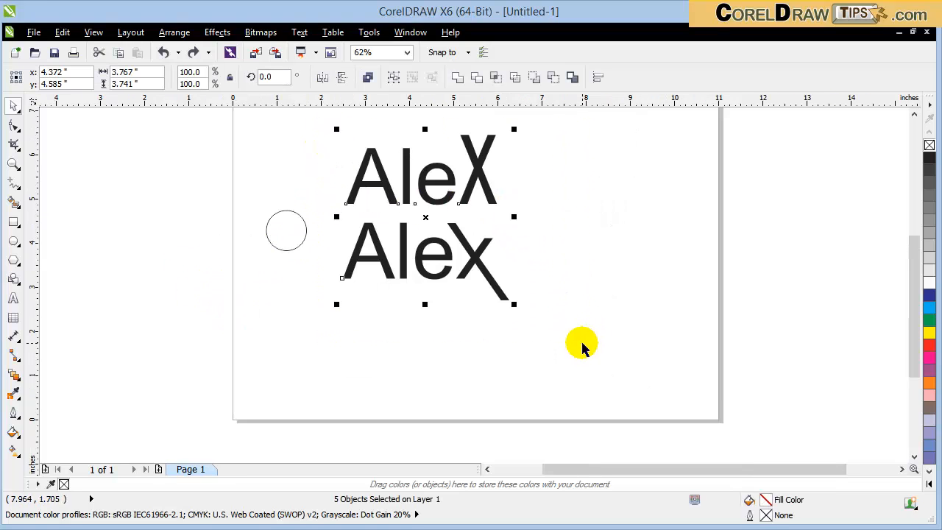
{"action": "key", "text": "Delete"}
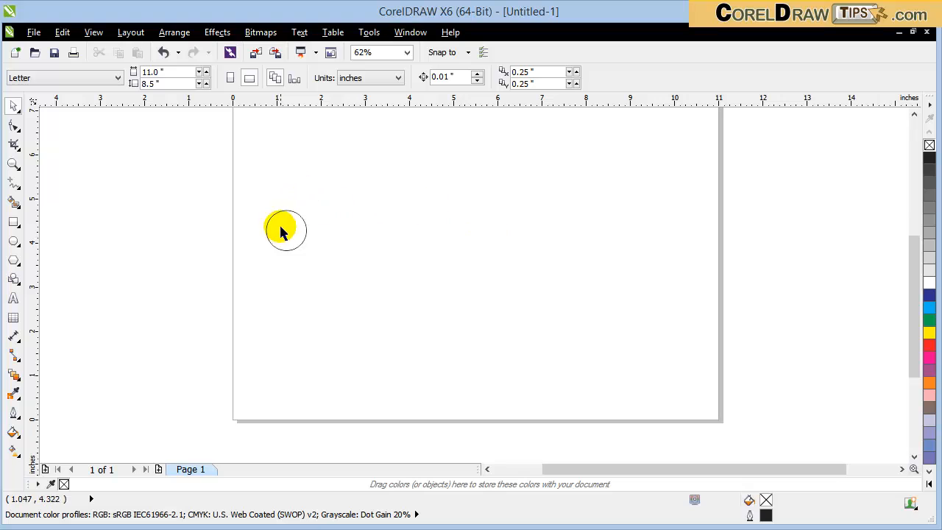
{"action": "left_click_drag", "start_coordinate": [281, 226], "coordinate": [353, 201]}
{"action": "key", "text": "Delete"}
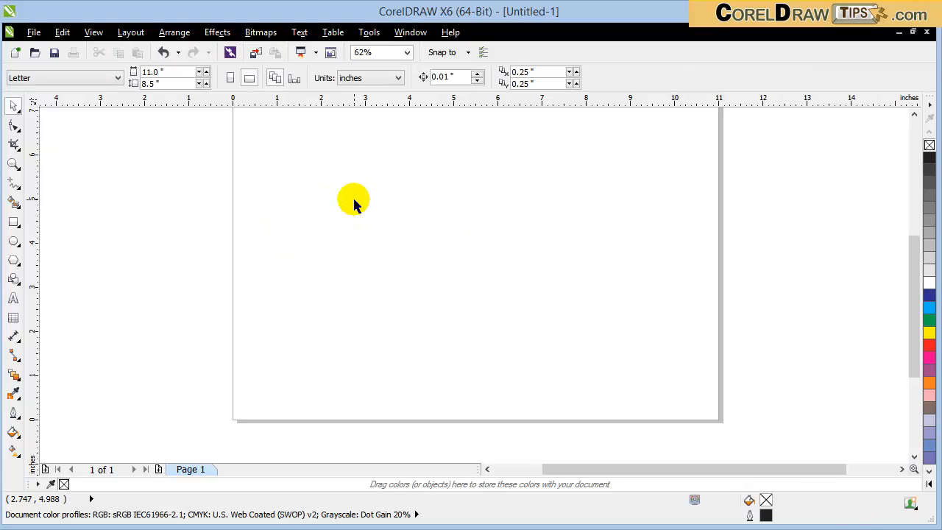
Draw an ellipse about 4.43 by 1.73 inches with a circle about 3.22 inches in diameter below it.
{"action": "left_click", "coordinate": [13, 242]}
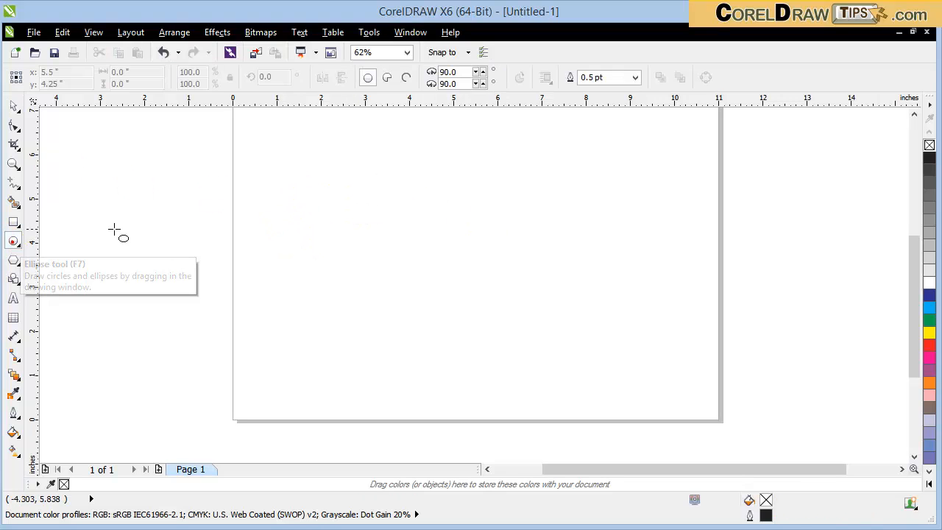
{"action": "left_click_drag", "start_coordinate": [343, 147], "coordinate": [548, 232]}
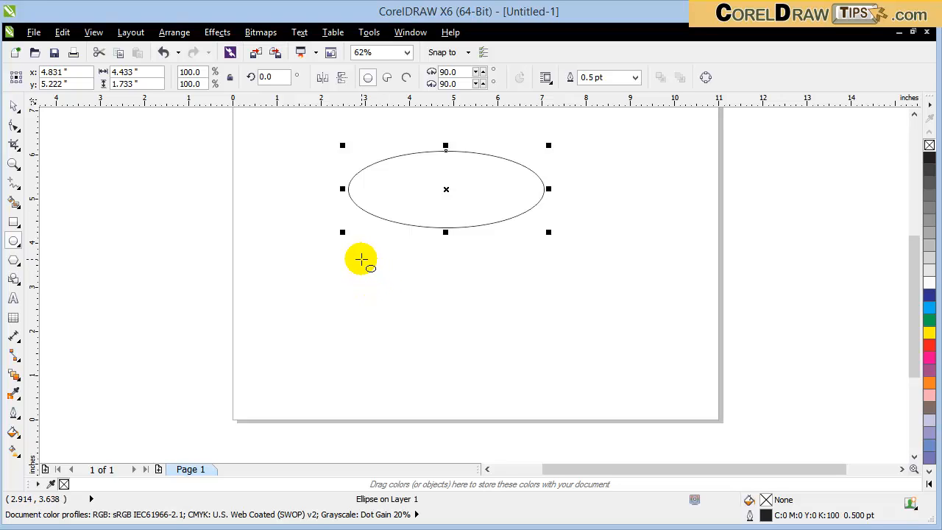
{"action": "left_click_drag", "start_coordinate": [362, 259], "coordinate": [504, 377]}
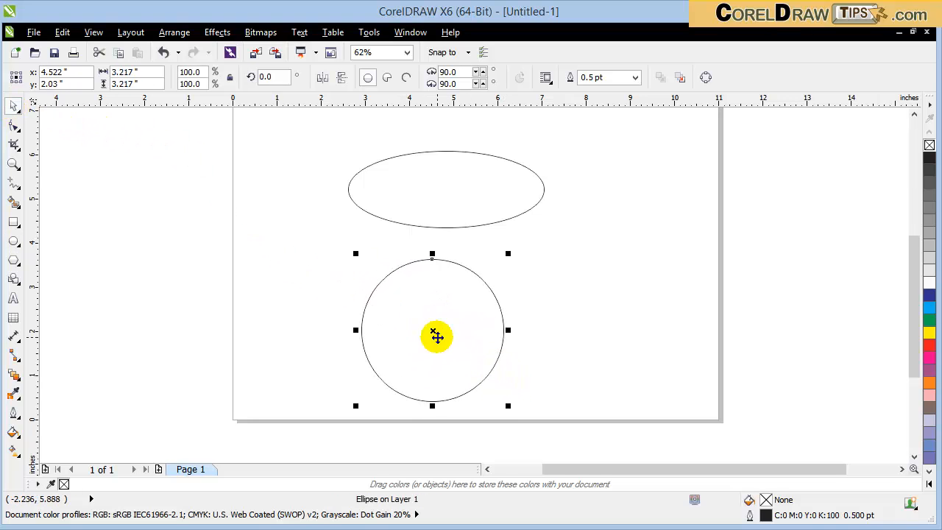
Move the ellipse and circle to the left half of the page and place a copy of both on the right half.
{"action": "left_click_drag", "start_coordinate": [417, 331], "coordinate": [341, 317]}
{"action": "left_click_drag", "start_coordinate": [449, 170], "coordinate": [387, 166]}
{"action": "mouse_move", "coordinate": [243, 134]}
{"action": "left_mouse_down"}
{"action": "mouse_move", "coordinate": [423, 328]}
{"action": "mouse_move", "coordinate": [534, 409]}
{"action": "left_mouse_up"}
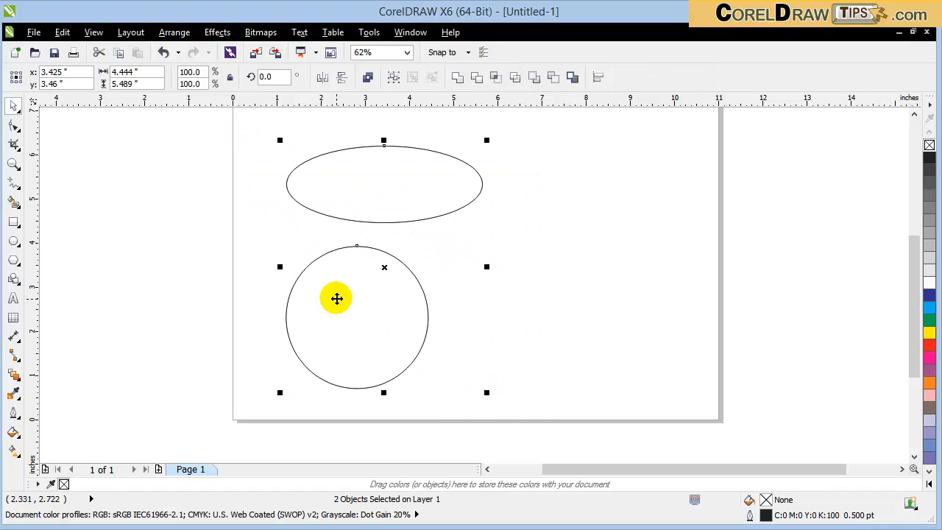
{"action": "left_click_drag", "start_coordinate": [334, 298], "coordinate": [553, 302]}
{"action": "left_click", "coordinate": [703, 298]}
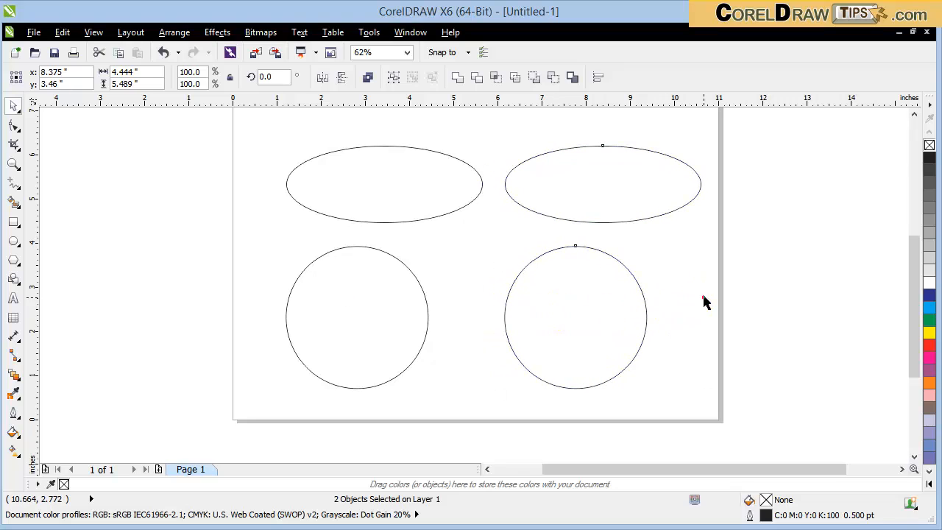
Convert the right-hand ellipse and the right-hand circle to curves, one after the other.
{"action": "left_click", "coordinate": [602, 200]}
{"action": "left_click", "coordinate": [175, 32]}
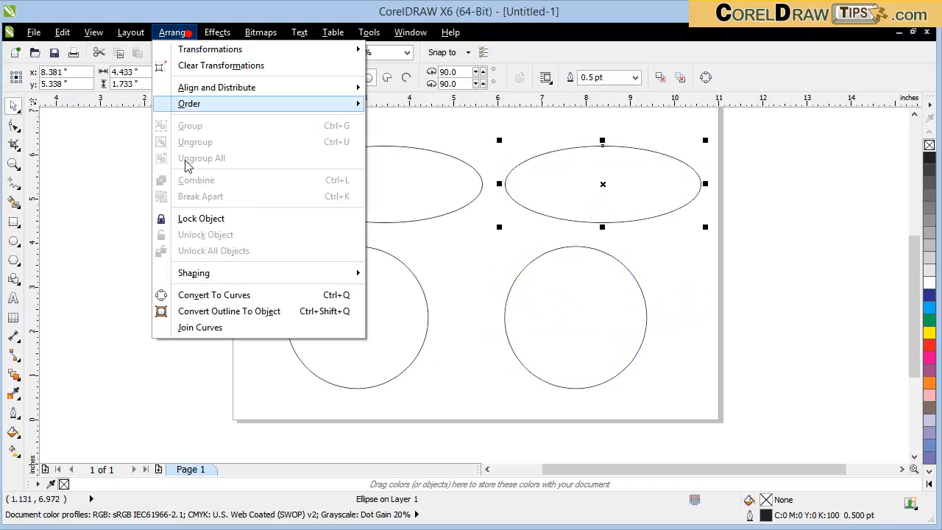
{"action": "left_click", "coordinate": [225, 309]}
{"action": "left_click", "coordinate": [547, 303]}
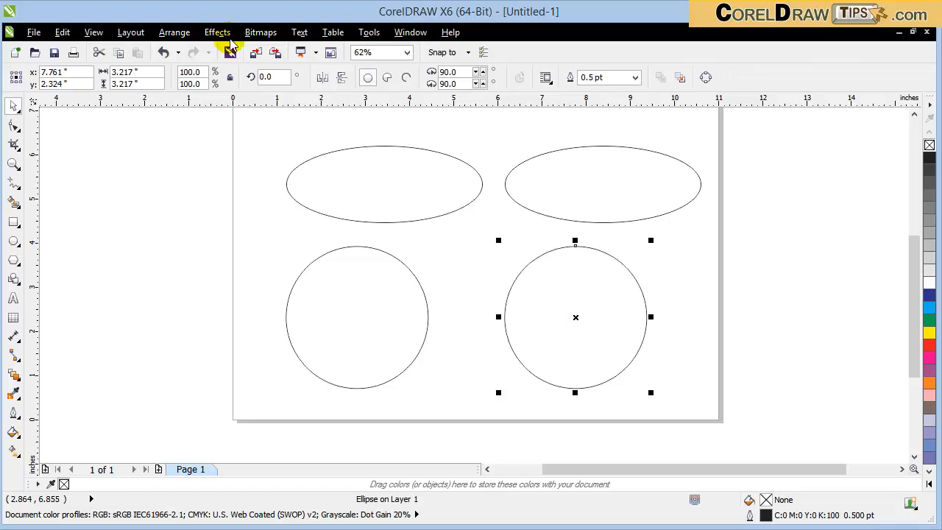
{"action": "left_click", "coordinate": [175, 32]}
{"action": "left_click", "coordinate": [237, 296]}
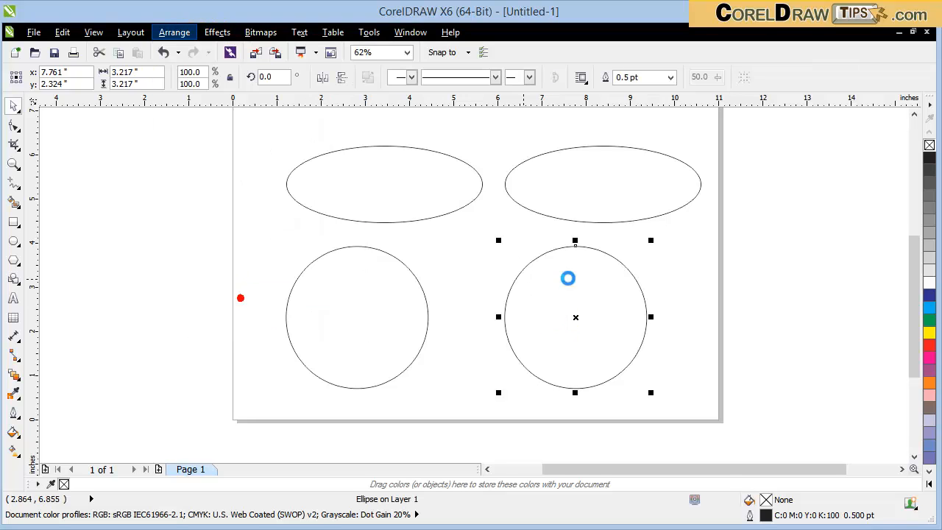
{"action": "left_click", "coordinate": [720, 286]}
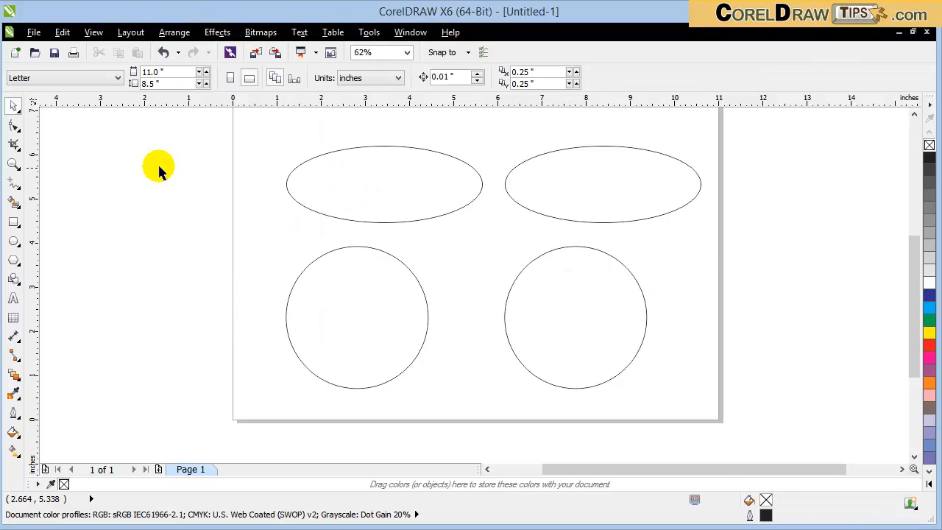
Add a node on the upper-right arc of the converted ellipse and move it to the ellipse's centre.
{"action": "left_click", "coordinate": [13, 163]}
{"action": "left_click_drag", "start_coordinate": [616, 309], "coordinate": [716, 407]}
{"action": "left_click", "coordinate": [15, 105]}
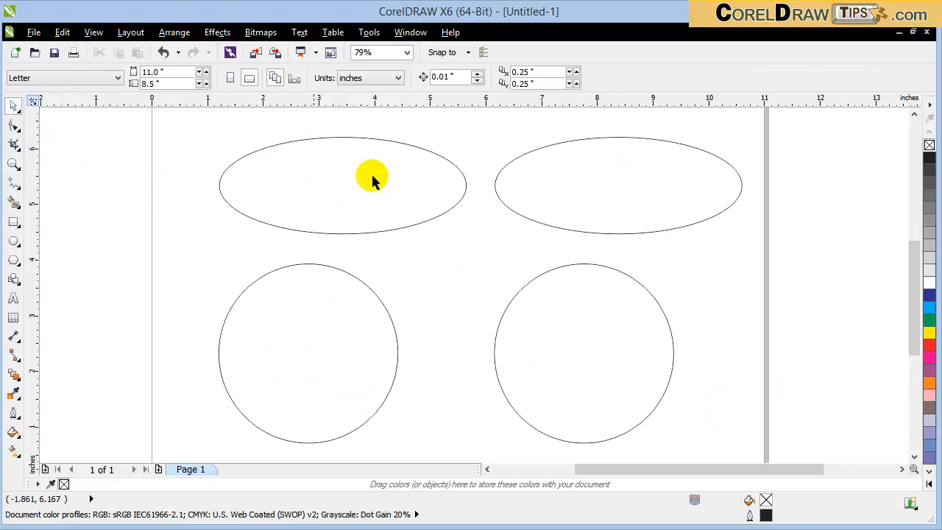
{"action": "left_click", "coordinate": [598, 184]}
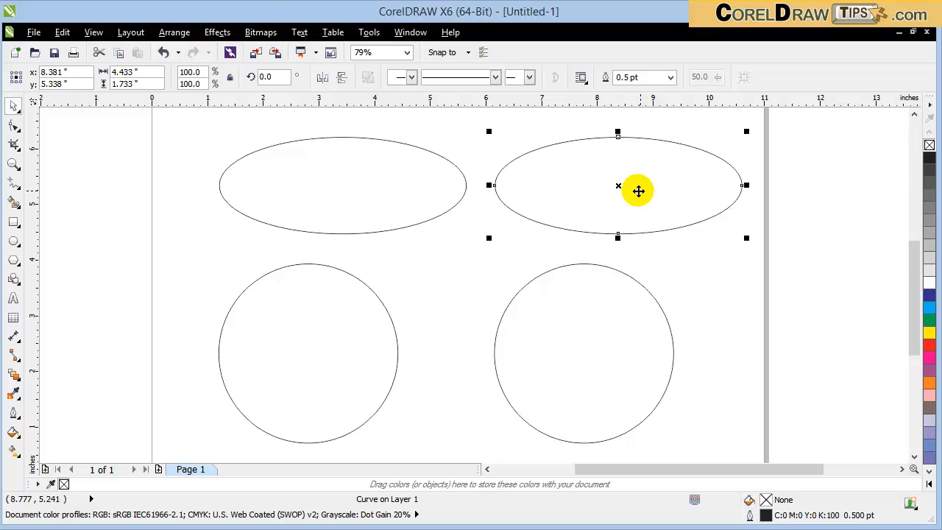
{"action": "left_click", "coordinate": [12, 128]}
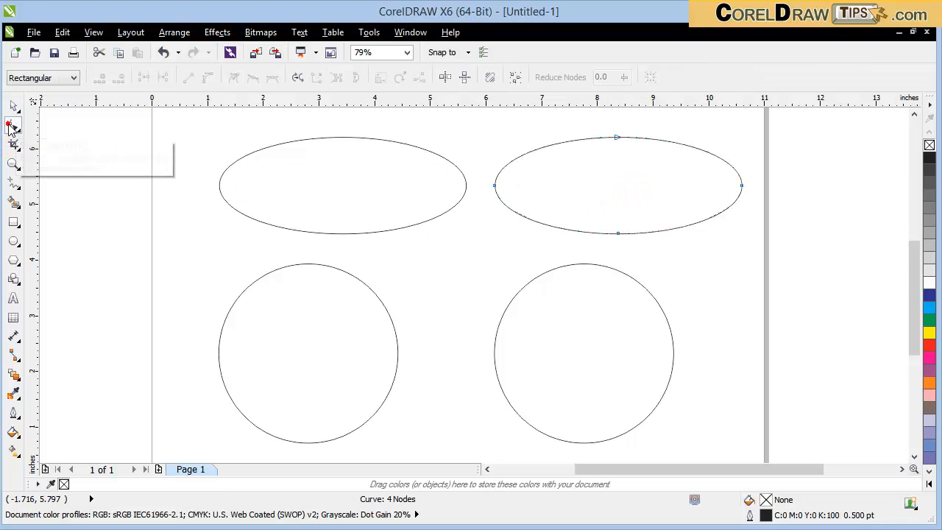
{"action": "double_click", "coordinate": [685, 145]}
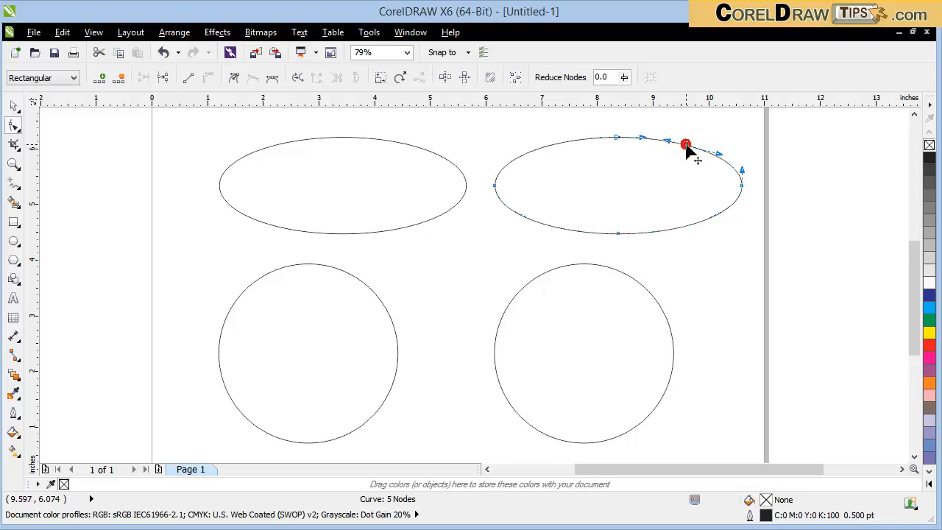
{"action": "left_click_drag", "start_coordinate": [685, 145], "coordinate": [617, 185]}
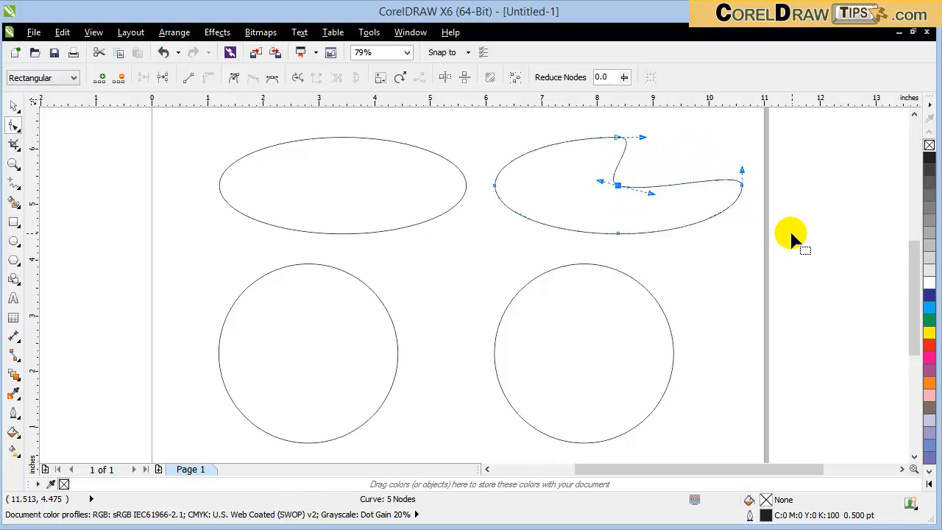
{"action": "left_click", "coordinate": [620, 158]}
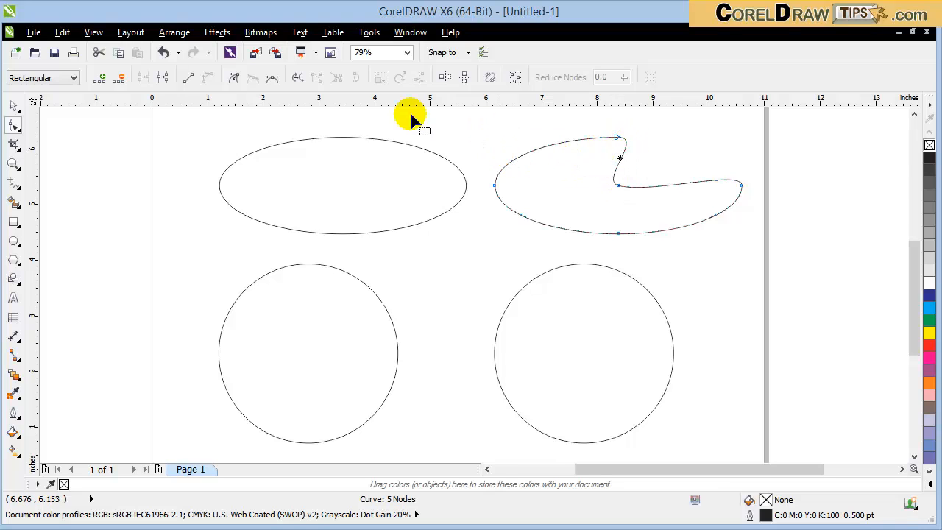
{"action": "left_click", "coordinate": [189, 80]}
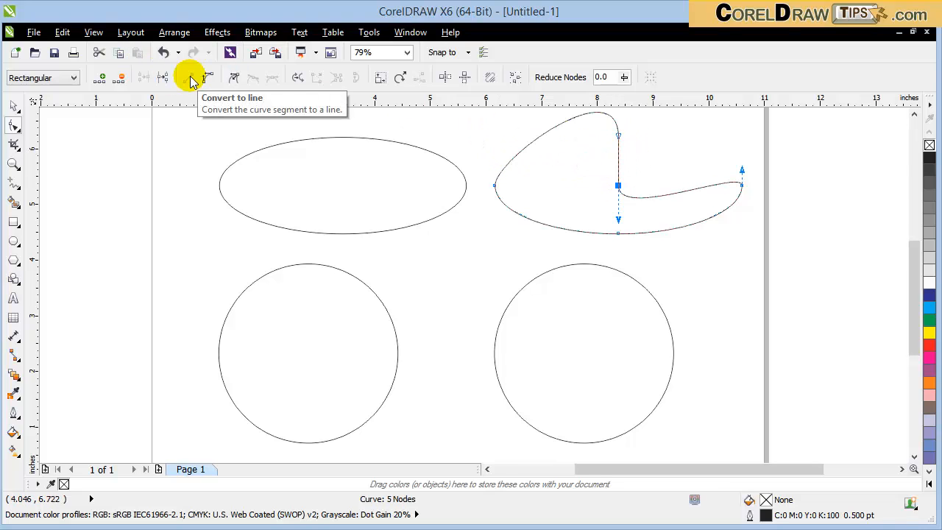
{"action": "key", "text": "ctrl+z"}
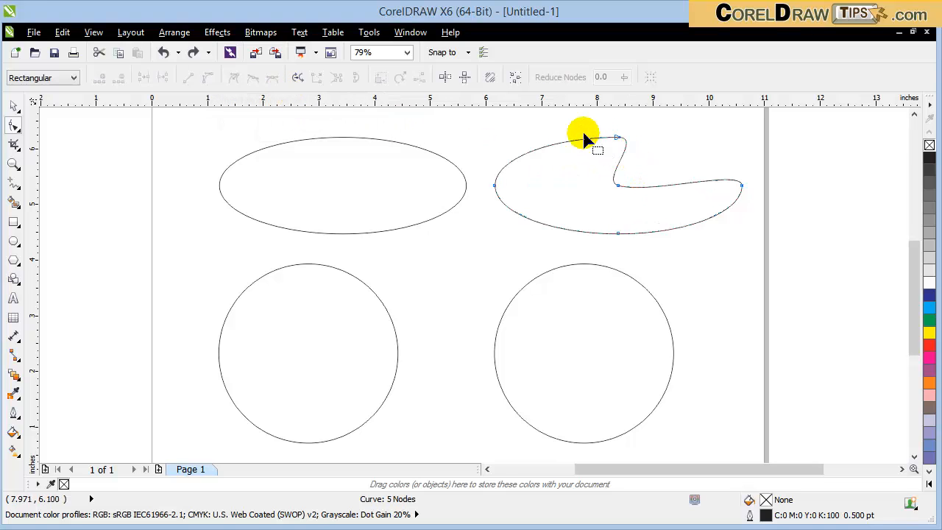
Make the top node and the rightmost node of the converted ellipse cusp nodes.
{"action": "left_click_drag", "start_coordinate": [578, 122], "coordinate": [635, 156]}
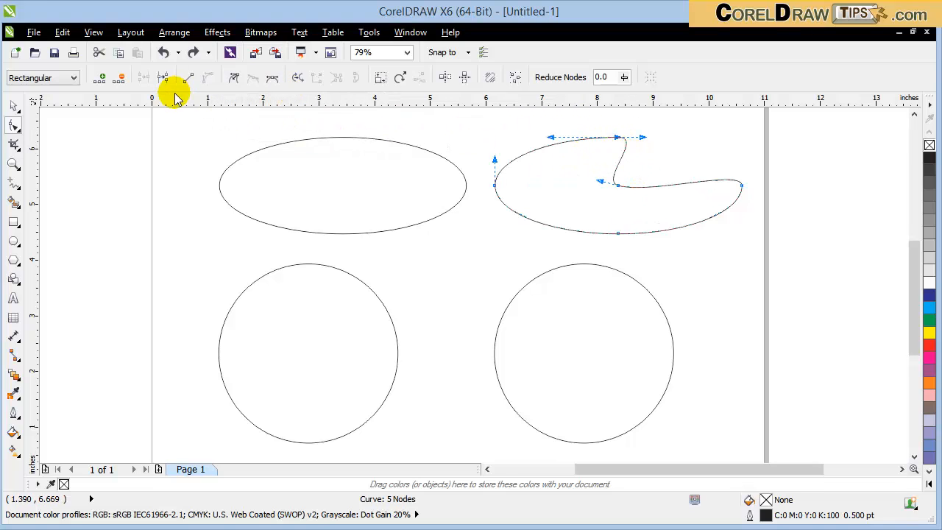
{"action": "left_click", "coordinate": [230, 80]}
{"action": "left_click_drag", "start_coordinate": [763, 175], "coordinate": [723, 197]}
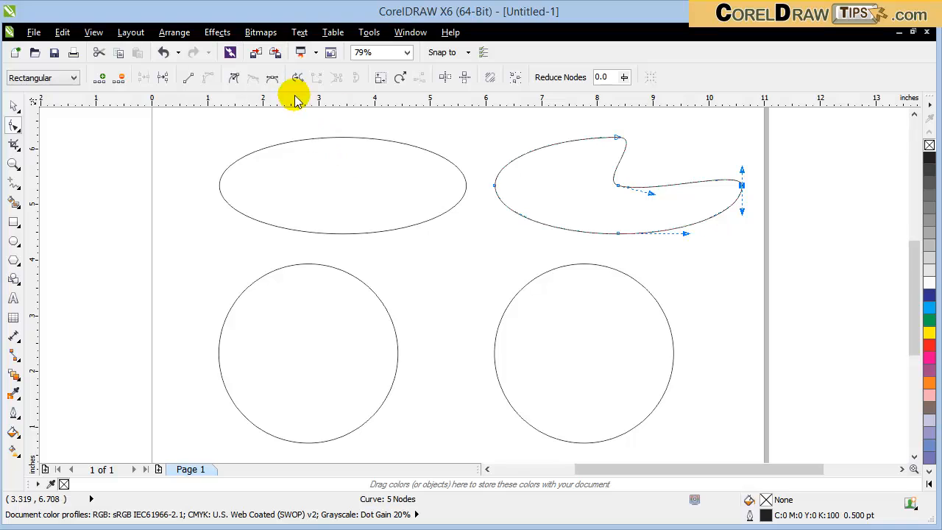
{"action": "left_click", "coordinate": [237, 156]}
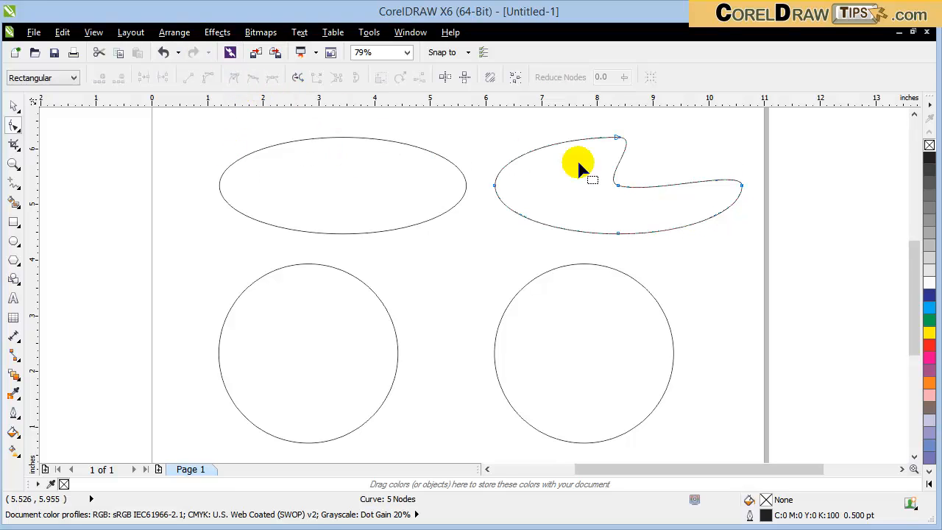
{"action": "left_click_drag", "start_coordinate": [730, 167], "coordinate": [772, 200]}
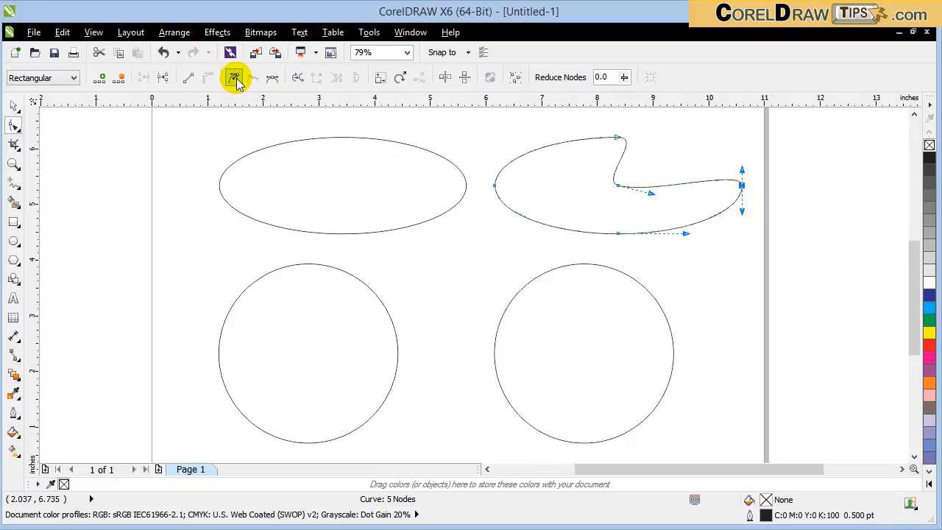
Convert the two curve segments meeting at the converted ellipse's centre node to straight lines, forming a quarter cut-out.
{"action": "left_click_drag", "start_coordinate": [662, 168], "coordinate": [622, 156]}
{"action": "left_click", "coordinate": [189, 78]}
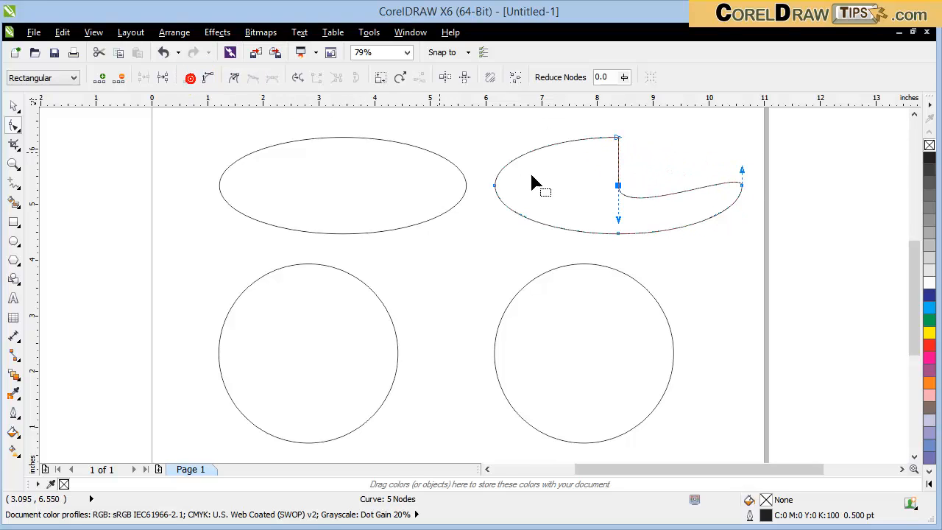
{"action": "left_click", "coordinate": [657, 195]}
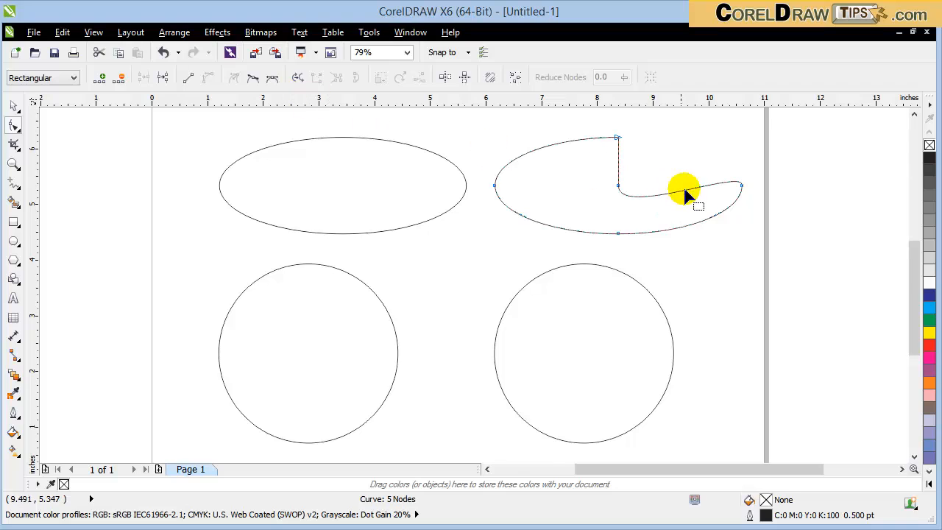
{"action": "left_click", "coordinate": [681, 197]}
{"action": "left_click", "coordinate": [188, 77]}
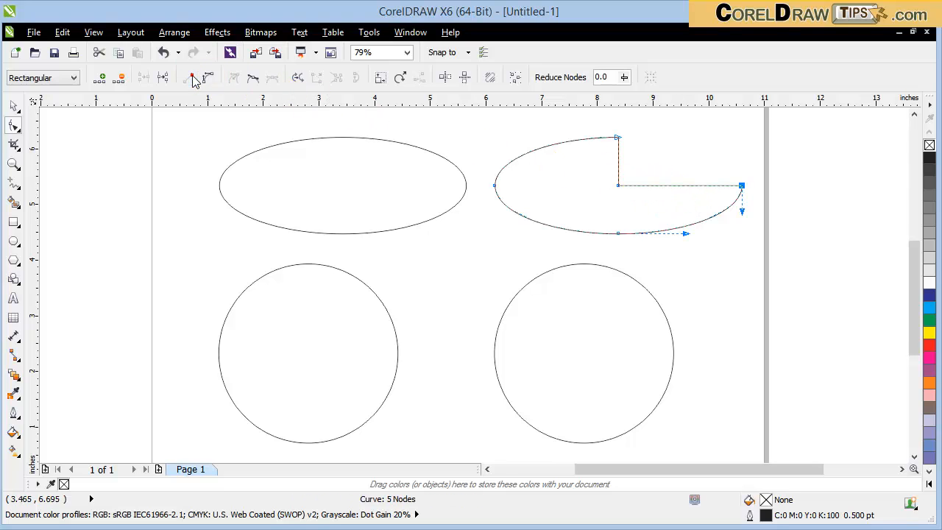
{"action": "left_click", "coordinate": [15, 103]}
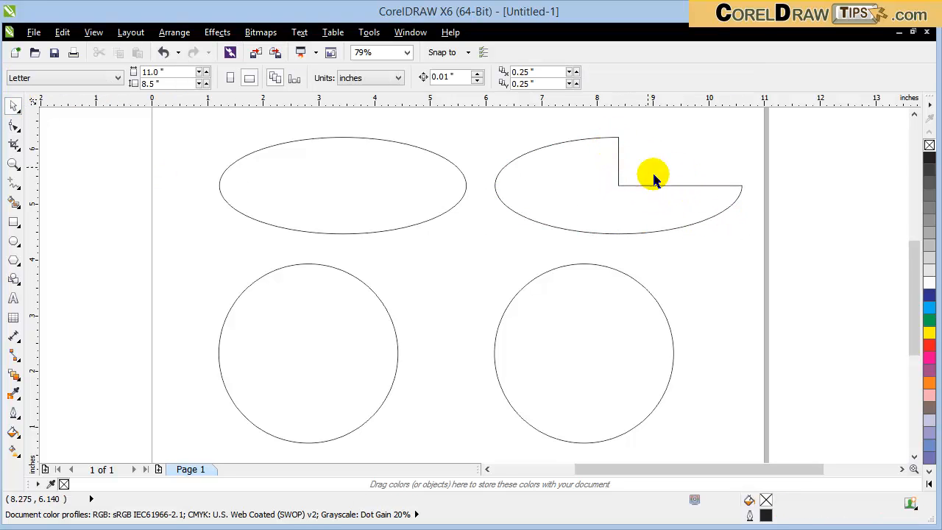
{"action": "left_click", "coordinate": [369, 200]}
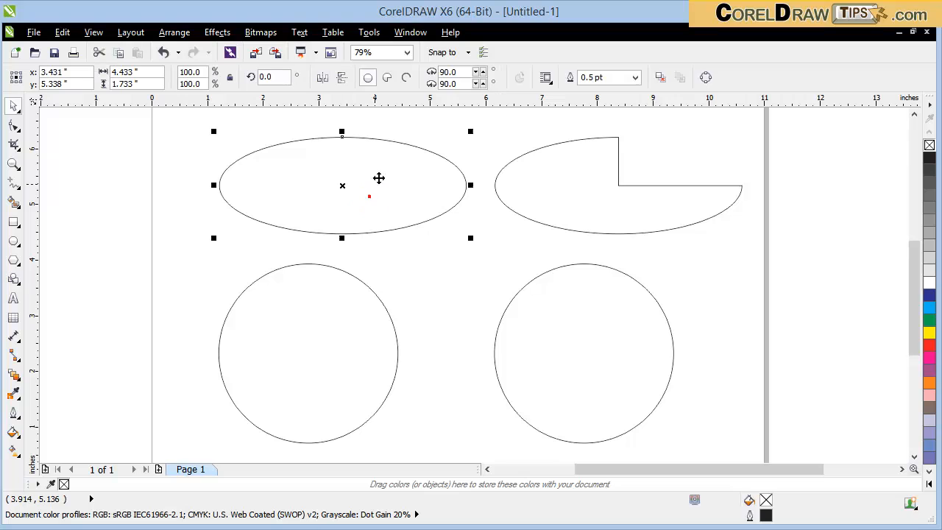
{"action": "left_click", "coordinate": [766, 360]}
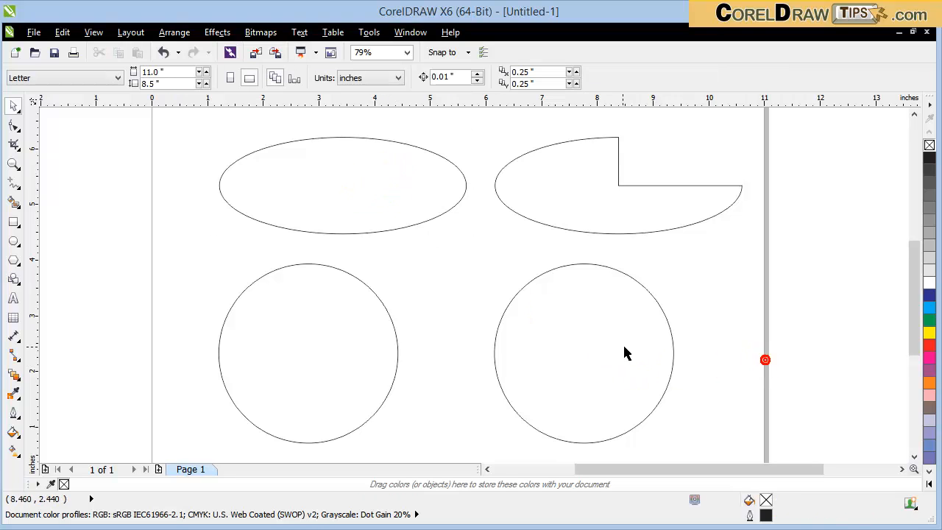
Reshape the converted circle into a crescent by moving its right node about 1.4 inches right and its left node to the original right edge.
{"action": "left_click", "coordinate": [586, 332]}
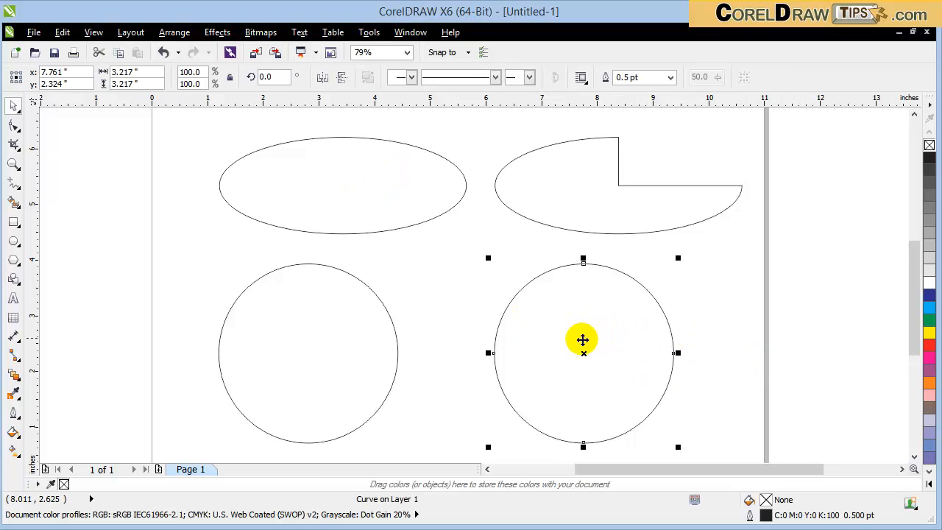
{"action": "left_click", "coordinate": [14, 126]}
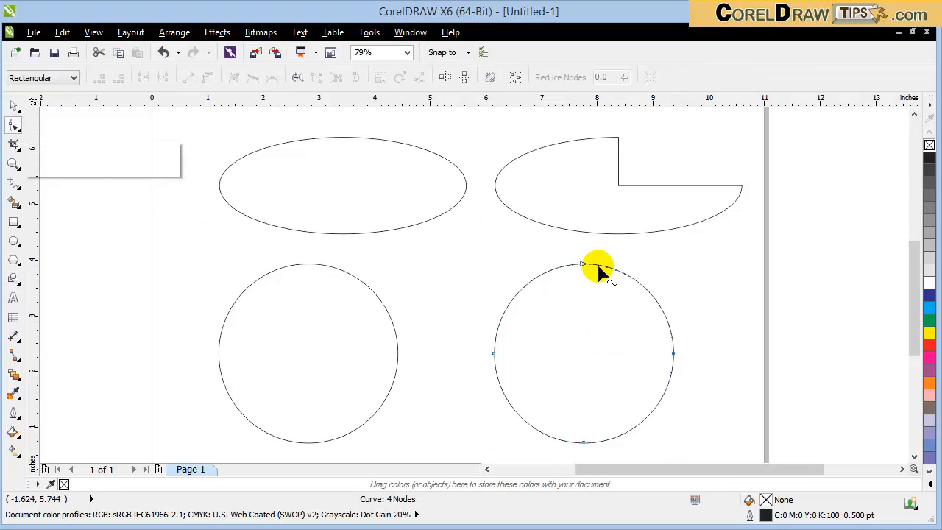
{"action": "left_click", "coordinate": [673, 355]}
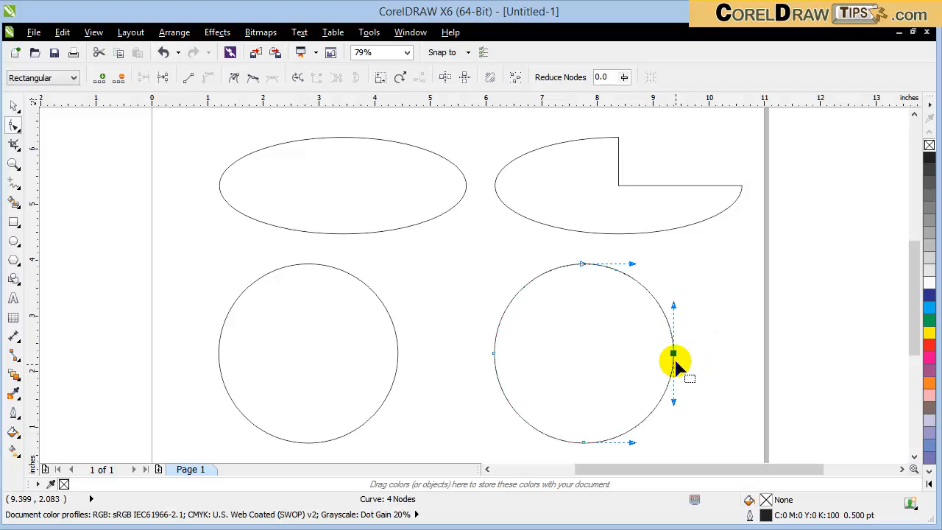
{"action": "left_click_drag", "start_coordinate": [673, 355], "coordinate": [753, 355]}
{"action": "left_click_drag", "start_coordinate": [462, 335], "coordinate": [675, 359]}
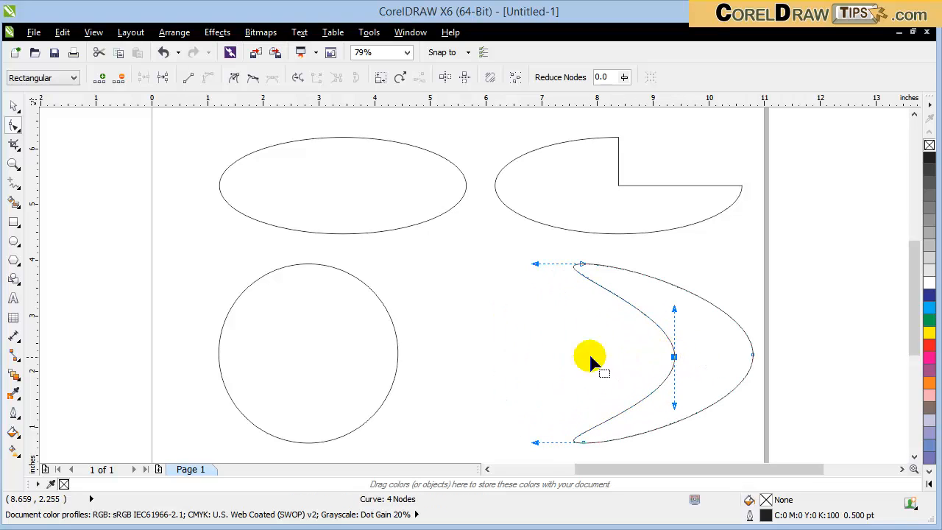
{"action": "left_click", "coordinate": [15, 107]}
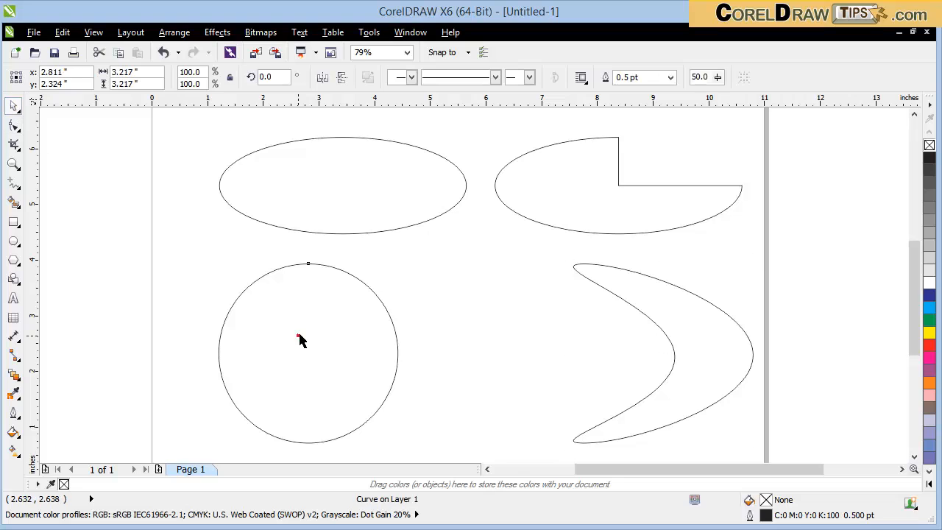
Resize the unconverted circle horizontally from its left side and from its right side.
{"action": "left_click", "coordinate": [286, 330]}
{"action": "left_click_drag", "start_coordinate": [214, 353], "coordinate": [177, 364]}
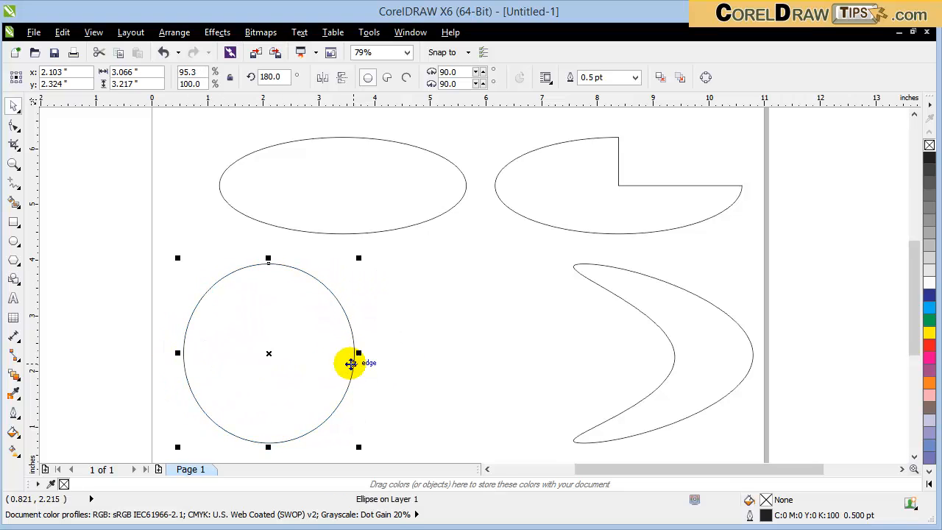
{"action": "left_click_drag", "start_coordinate": [357, 353], "coordinate": [398, 358]}
{"action": "left_click", "coordinate": [552, 358]}
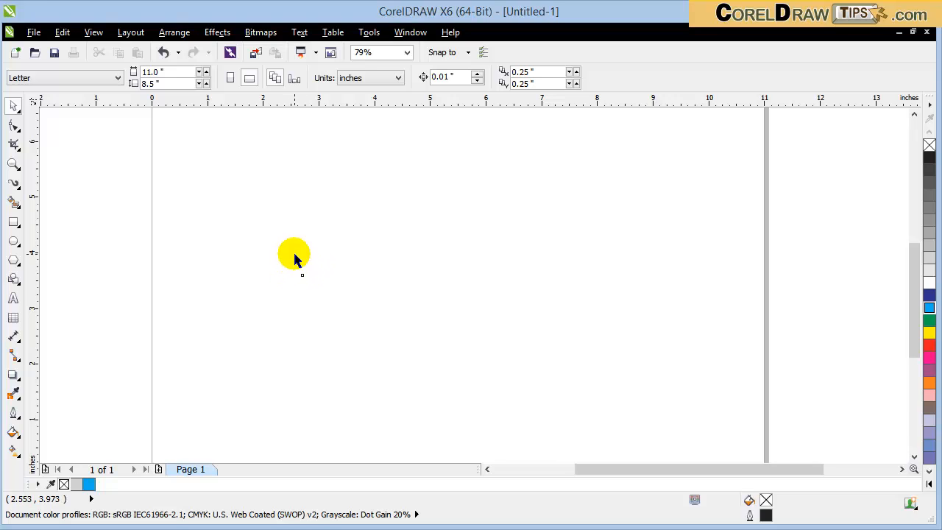
Draw a right-pointing arrow shape about 6.66 by 2.25 inches across the blank page and fill it red.
{"action": "left_click", "coordinate": [15, 278]}
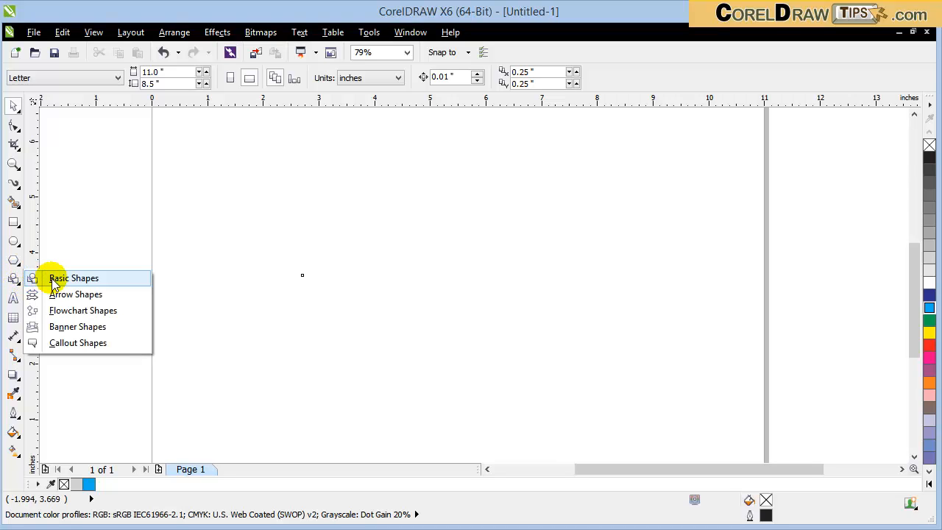
{"action": "left_click", "coordinate": [61, 295]}
{"action": "mouse_move", "coordinate": [261, 218]}
{"action": "left_mouse_down"}
{"action": "mouse_move", "coordinate": [525, 332]}
{"action": "mouse_move", "coordinate": [633, 344]}
{"action": "left_mouse_up"}
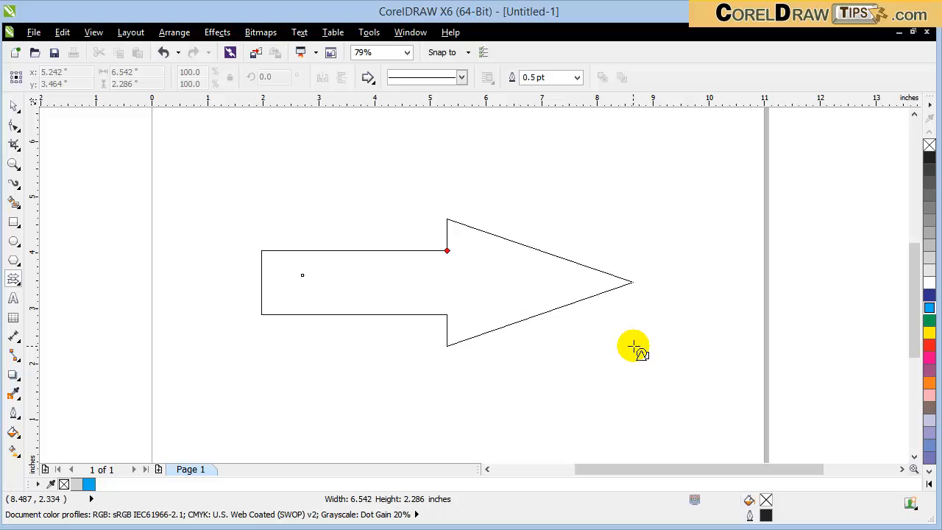
{"action": "left_click", "coordinate": [930, 345]}
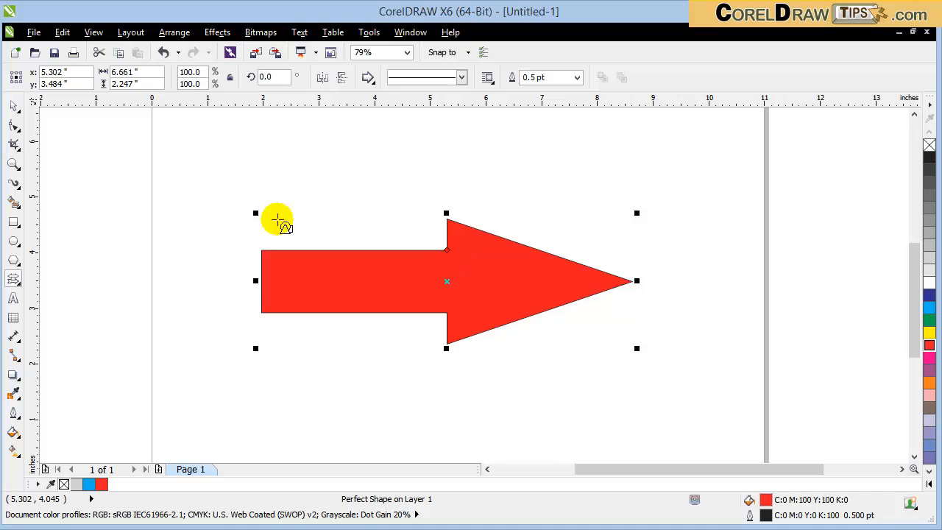
Slim the arrow's shaft and shorten its head by moving the shape's control node slightly down and right.
{"action": "left_click", "coordinate": [14, 127]}
{"action": "left_click", "coordinate": [58, 136]}
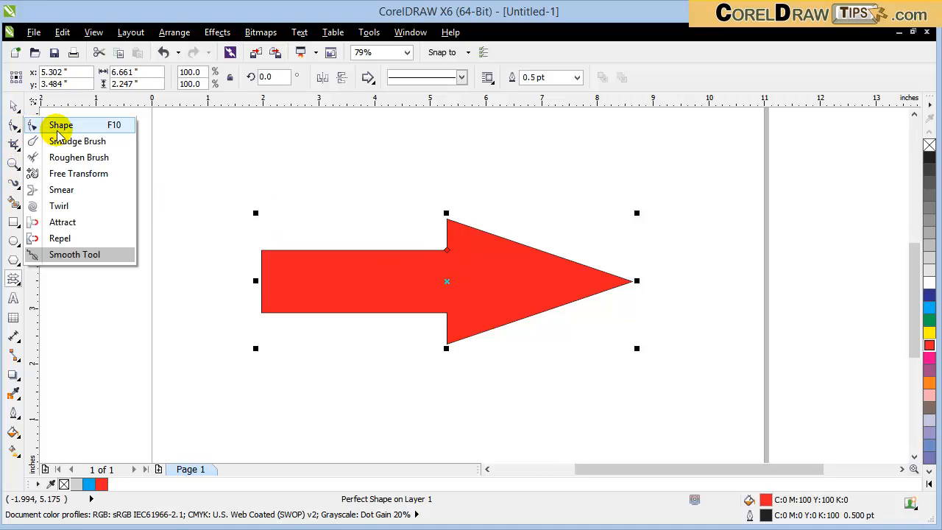
{"action": "left_click", "coordinate": [58, 128]}
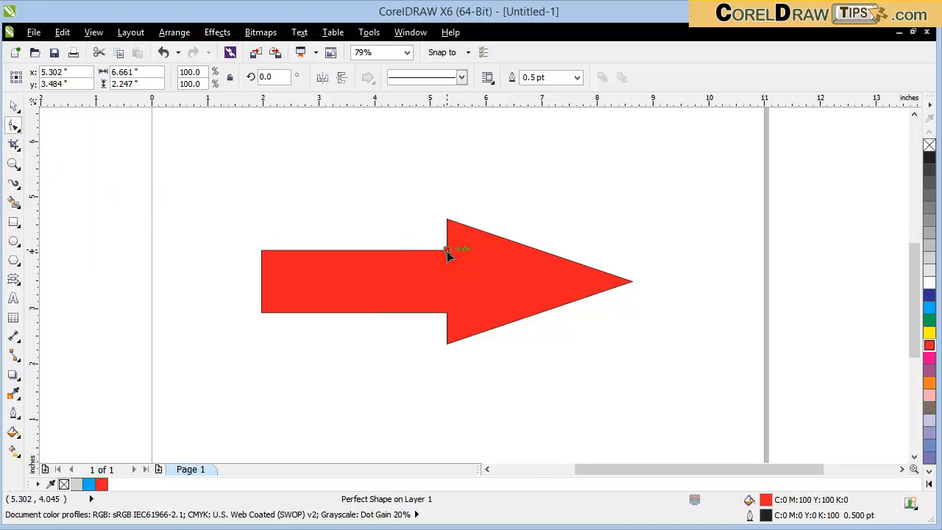
{"action": "mouse_move", "coordinate": [447, 252]}
{"action": "left_mouse_down"}
{"action": "mouse_move", "coordinate": [484, 271]}
{"action": "mouse_move", "coordinate": [451, 256]}
{"action": "mouse_move", "coordinate": [461, 263]}
{"action": "left_mouse_up"}
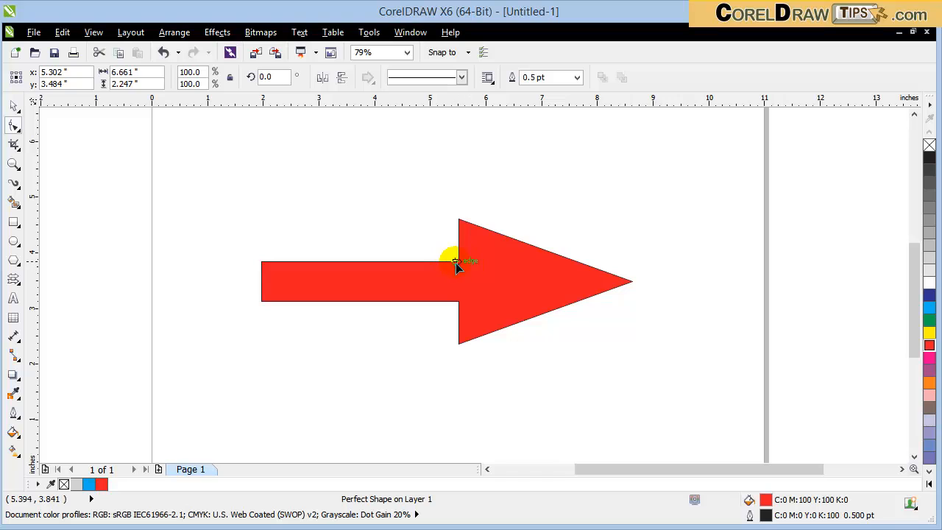
Thicken the arrow's shaft and shorten its head with the control node, and place a duplicate of the arrow directly below it.
{"action": "left_click_drag", "start_coordinate": [457, 262], "coordinate": [488, 251]}
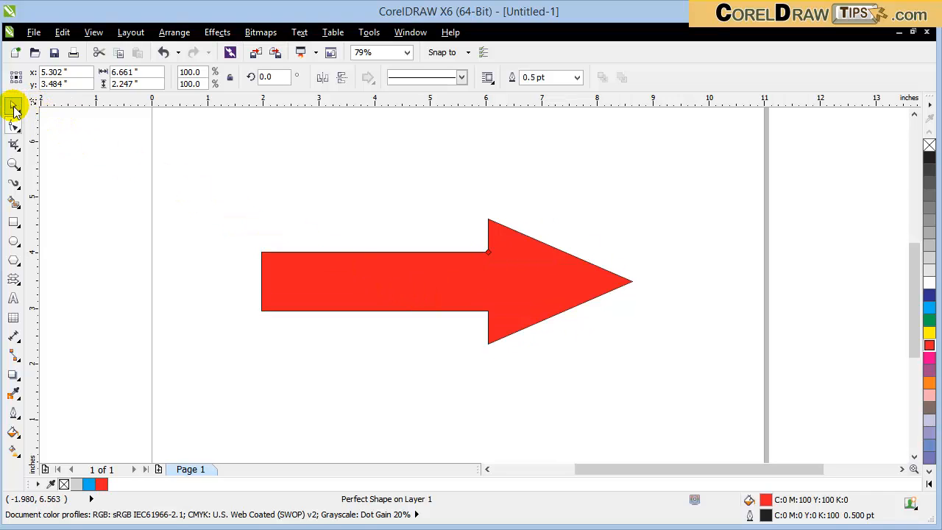
{"action": "left_click", "coordinate": [13, 105]}
{"action": "left_click_drag", "start_coordinate": [353, 264], "coordinate": [379, 359]}
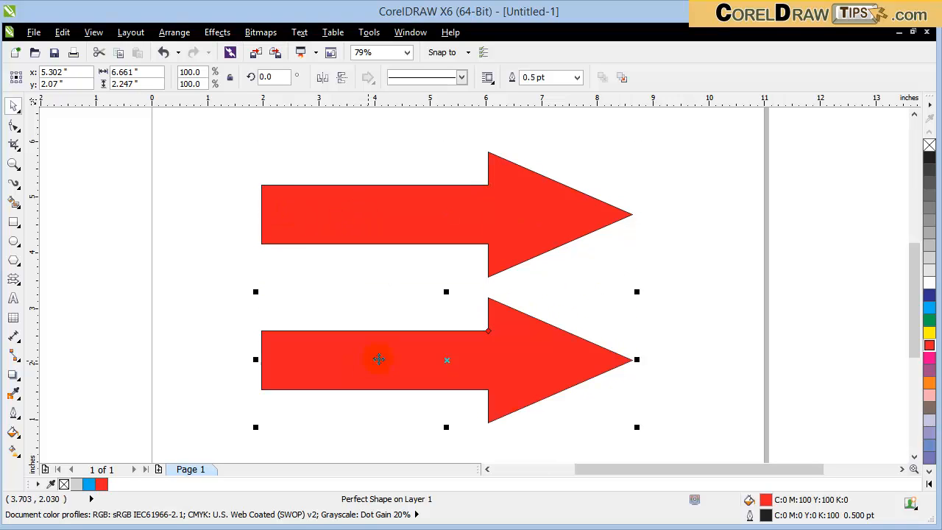
Convert the lower arrow to curves, leaving the upper arrow as a perfect shape.
{"action": "left_click", "coordinate": [676, 336]}
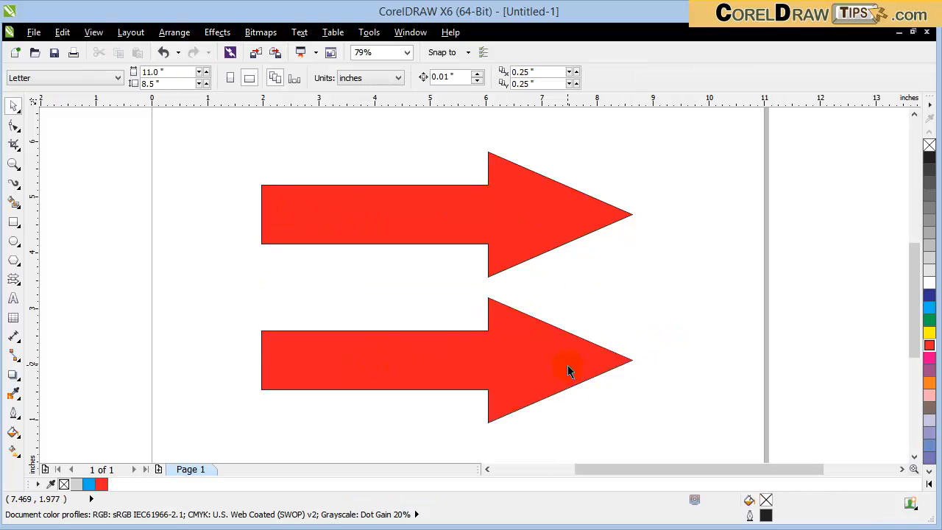
{"action": "left_click", "coordinate": [567, 368]}
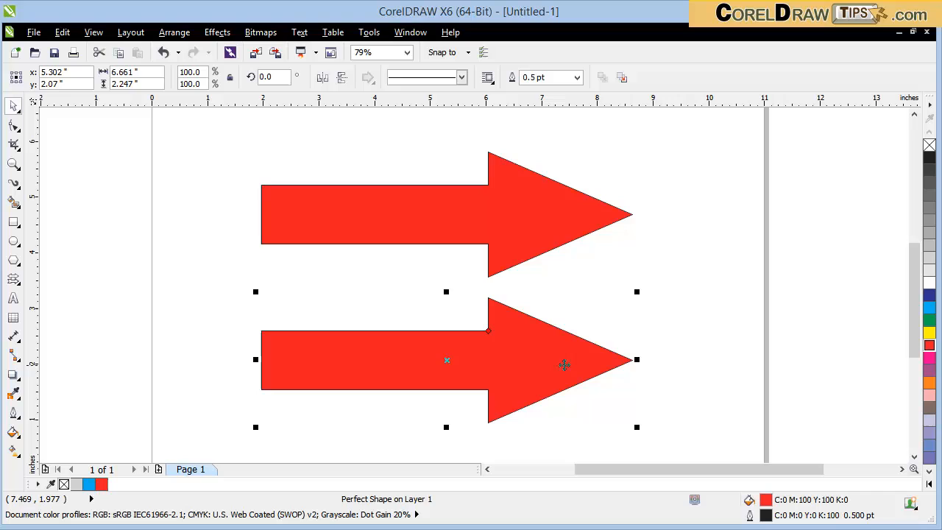
{"action": "left_click", "coordinate": [175, 32]}
{"action": "left_click", "coordinate": [248, 294]}
{"action": "left_click", "coordinate": [742, 344]}
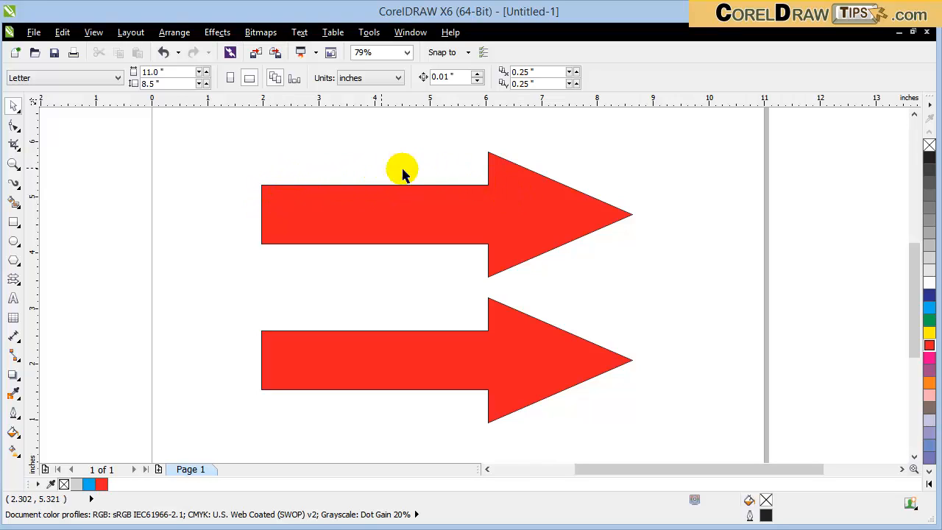
Compare the control node of the upper arrow with the individual nodes of the converted lower arrow.
{"action": "left_click", "coordinate": [373, 236]}
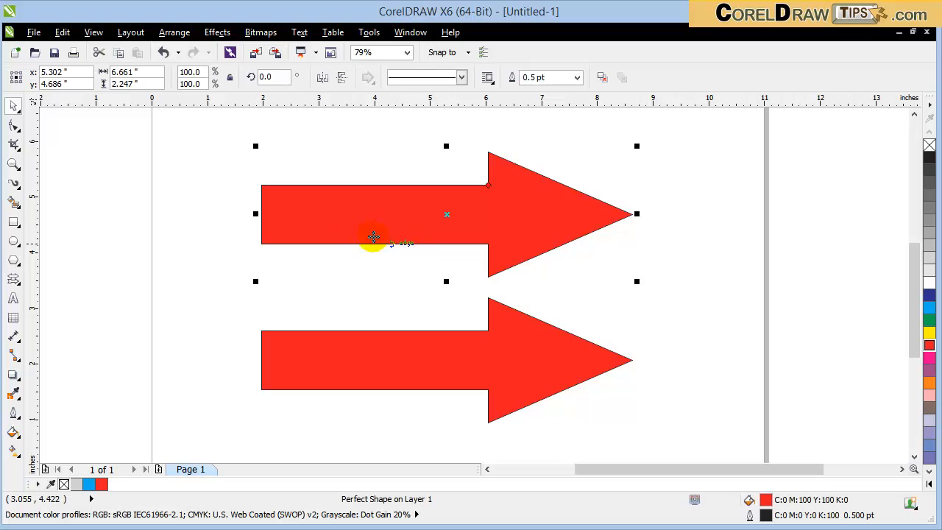
{"action": "left_click", "coordinate": [392, 351]}
{"action": "left_click", "coordinate": [13, 126]}
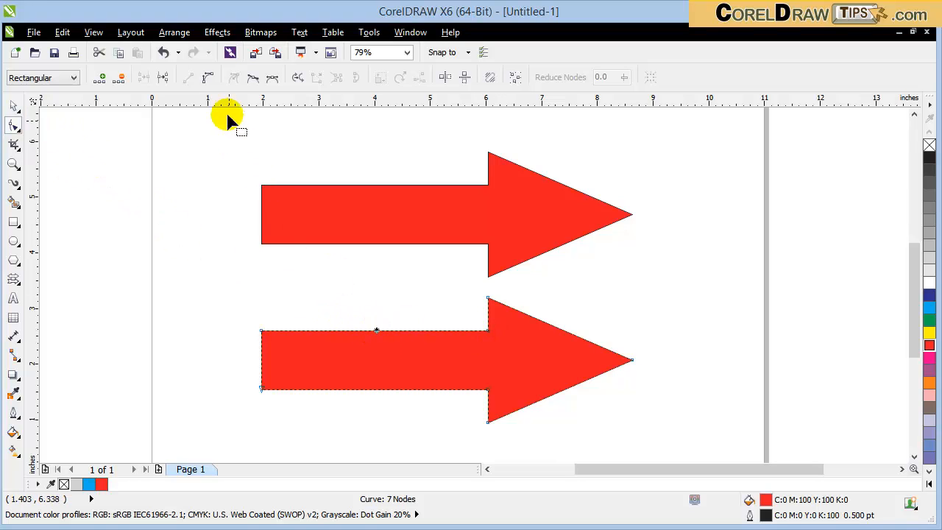
{"action": "left_click", "coordinate": [13, 107]}
{"action": "left_click", "coordinate": [198, 206]}
{"action": "left_click", "coordinate": [380, 351]}
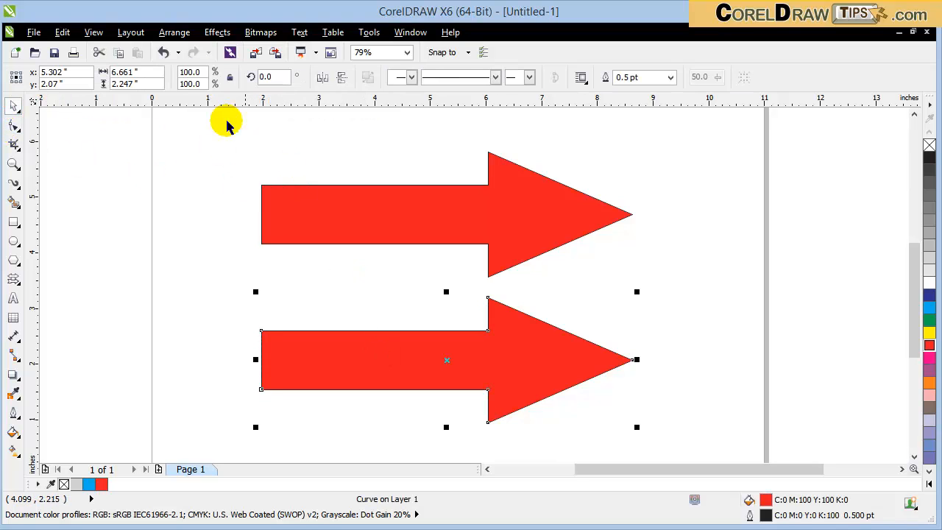
{"action": "left_click", "coordinate": [175, 32]}
{"action": "left_click", "coordinate": [87, 225]}
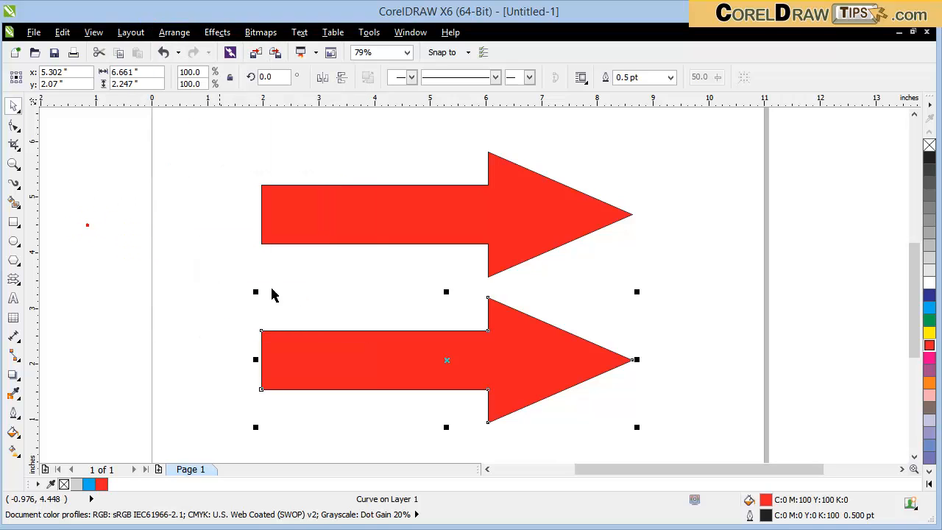
Convert the upper and lower shaft edges of the converted arrow to curves and bow both edges upward.
{"action": "left_click", "coordinate": [13, 127]}
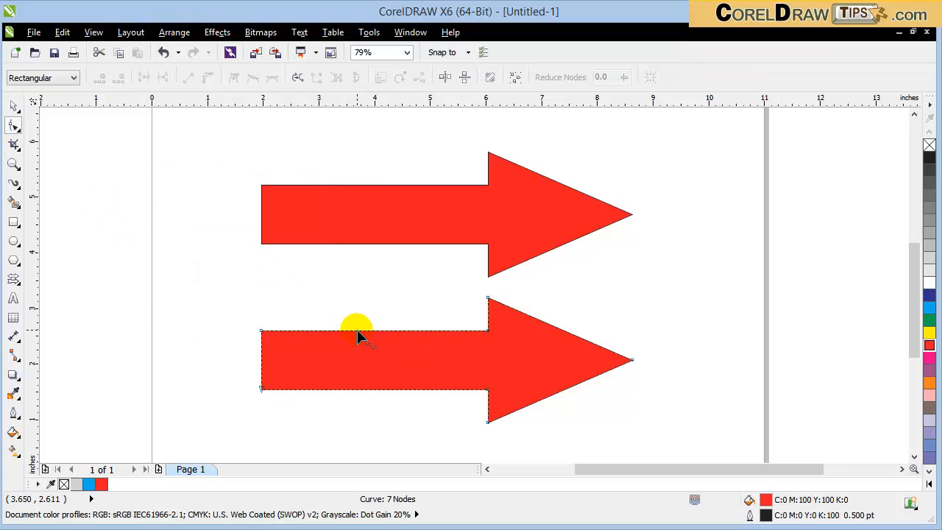
{"action": "left_click", "coordinate": [206, 78]}
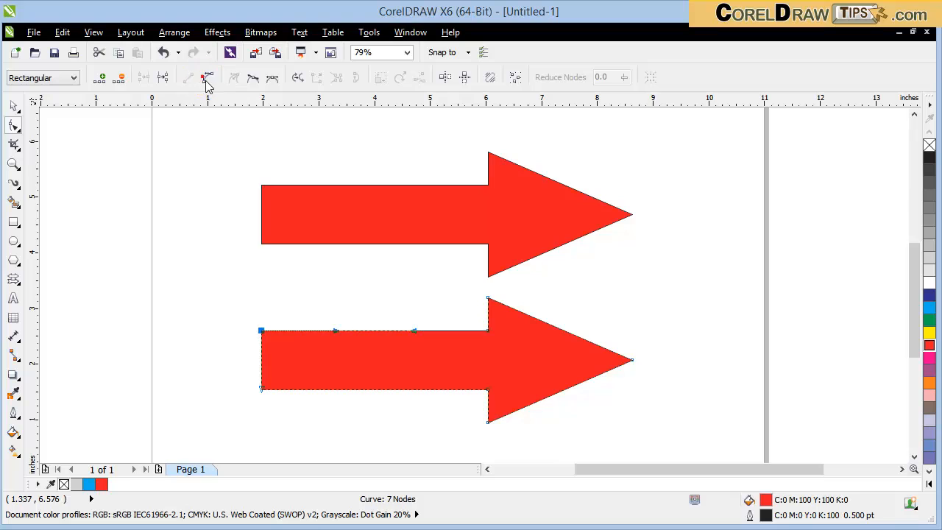
{"action": "left_click", "coordinate": [390, 331]}
{"action": "left_click_drag", "start_coordinate": [385, 332], "coordinate": [380, 317]}
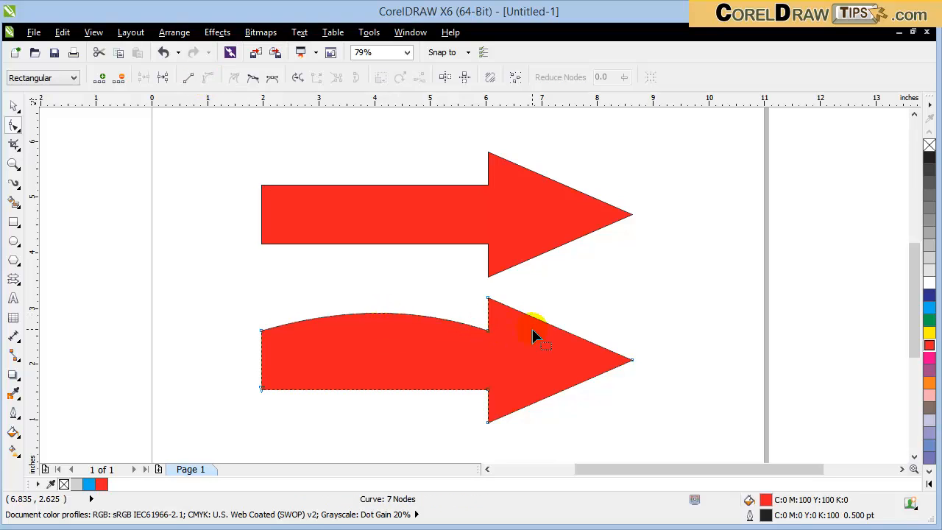
{"action": "left_click", "coordinate": [409, 389]}
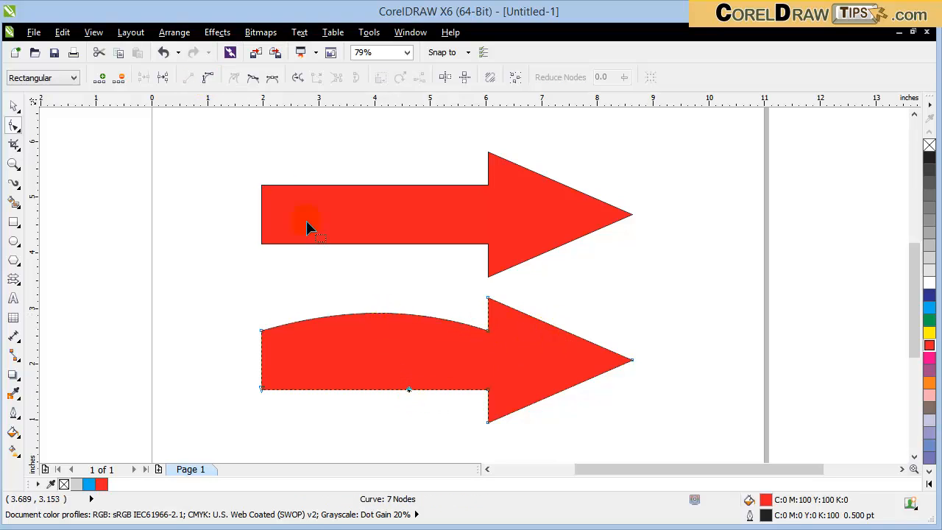
{"action": "left_click", "coordinate": [206, 77]}
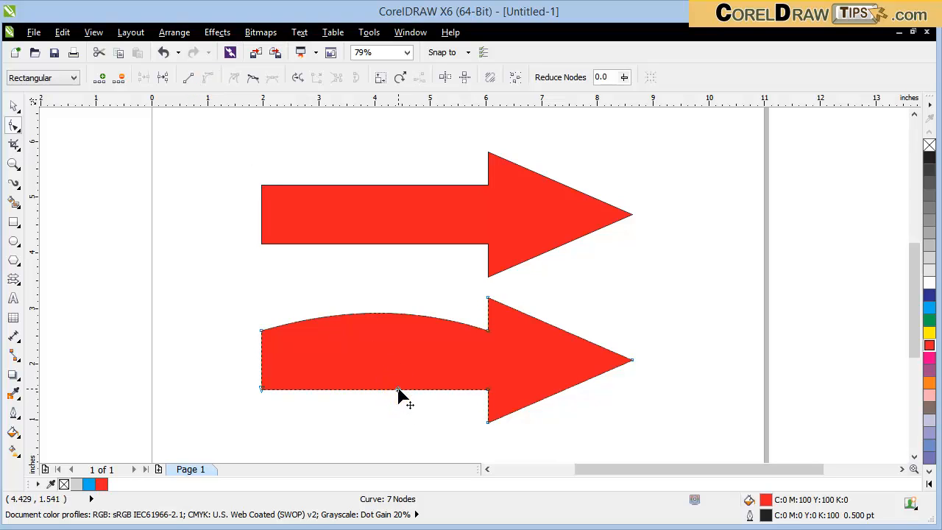
{"action": "left_click_drag", "start_coordinate": [398, 391], "coordinate": [398, 373]}
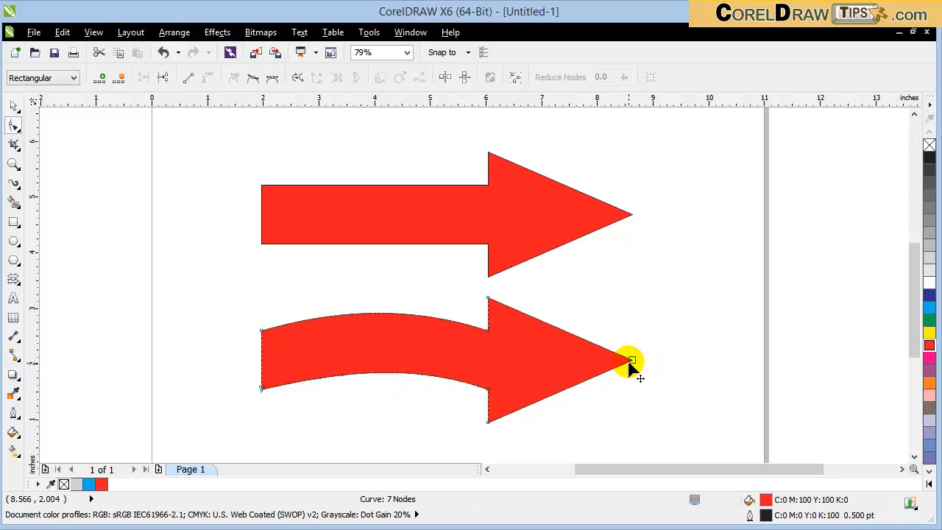
Angle the converted arrow's head downward by moving its tip down, its lower barb left, and its upper inner corner and barb right.
{"action": "left_click_drag", "start_coordinate": [632, 360], "coordinate": [621, 402]}
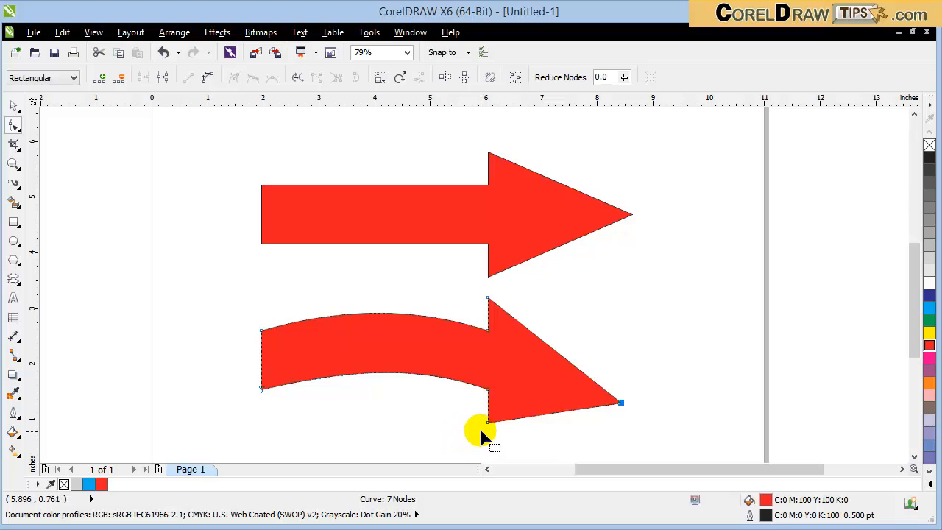
{"action": "left_click_drag", "start_coordinate": [486, 424], "coordinate": [468, 420]}
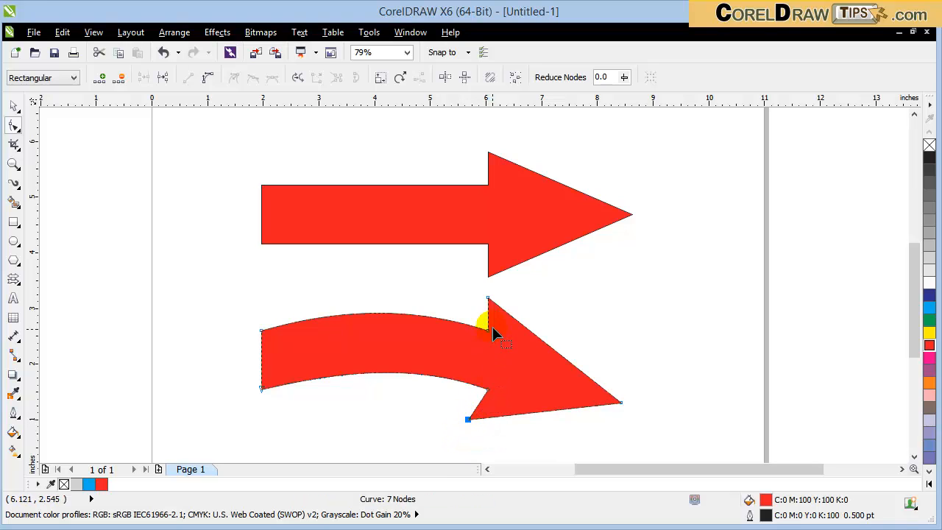
{"action": "left_click_drag", "start_coordinate": [491, 334], "coordinate": [505, 335]}
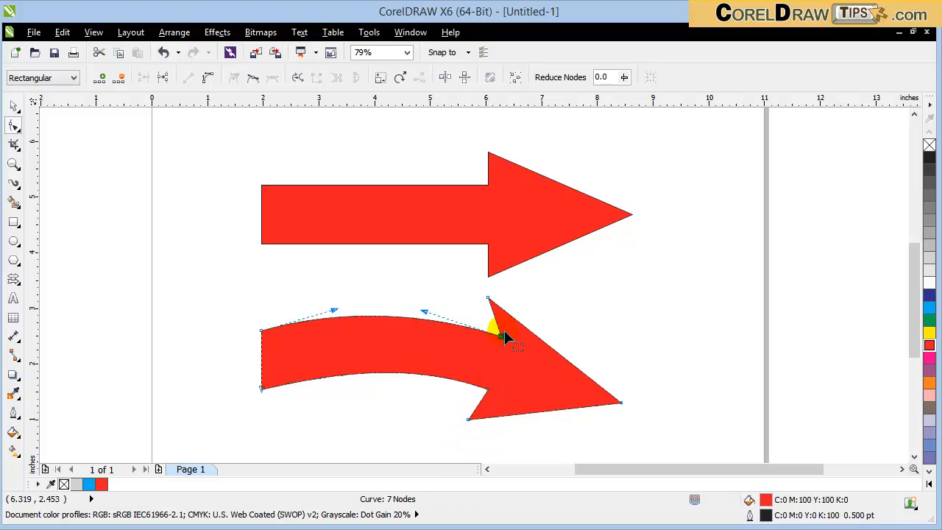
{"action": "left_click_drag", "start_coordinate": [488, 299], "coordinate": [507, 303]}
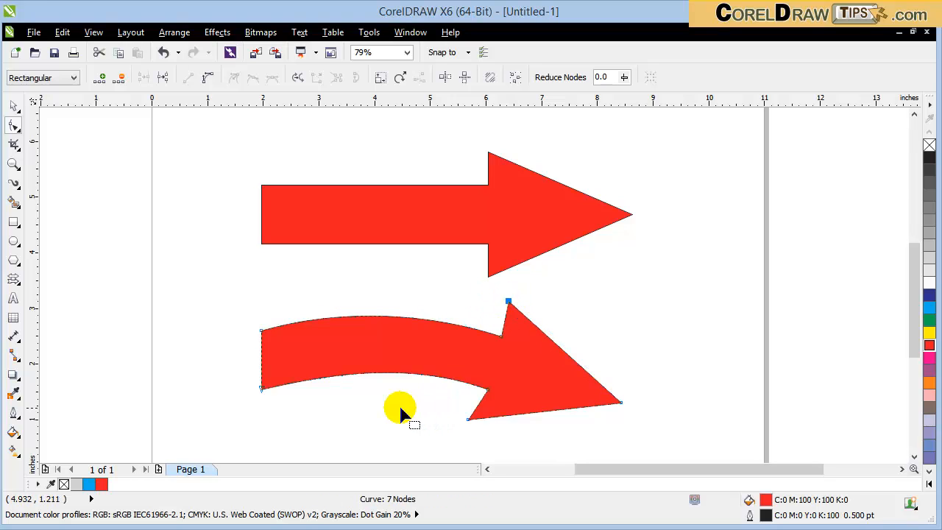
Add a node midway on the curved arrow's tail edge and move it inward about 0.65 inches to form a V-shaped notch.
{"action": "double_click", "coordinate": [261, 358]}
{"action": "left_click_drag", "start_coordinate": [264, 361], "coordinate": [298, 355]}
{"action": "mouse_move", "coordinate": [95, 152]}
{"action": "left_mouse_down"}
{"action": "mouse_move", "coordinate": [47, 126]}
{"action": "mouse_move", "coordinate": [80, 152]}
{"action": "left_mouse_up"}
{"action": "left_click", "coordinate": [16, 106]}
{"action": "left_click", "coordinate": [162, 172]}
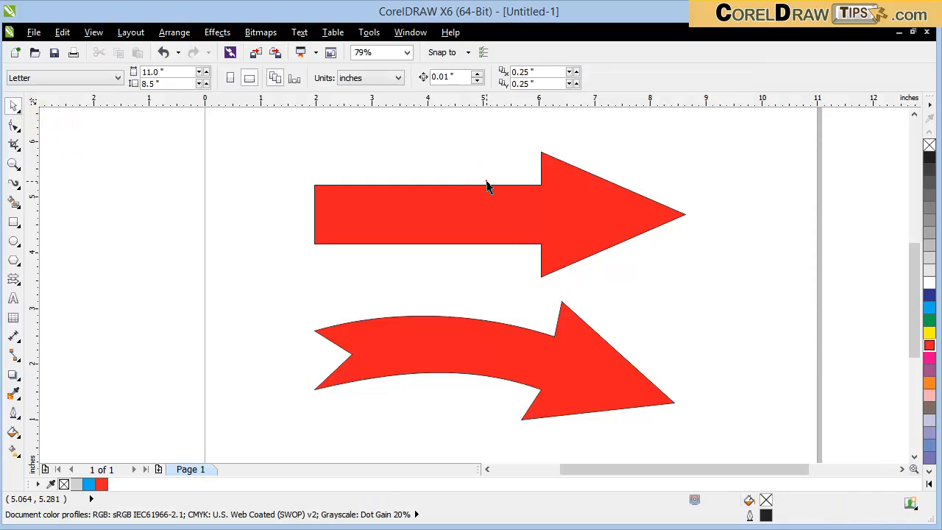
Thicken the unconverted upper arrow's shaft with its control node, and clear both arrows from the page.
{"action": "left_click", "coordinate": [575, 234]}
{"action": "left_click", "coordinate": [14, 129]}
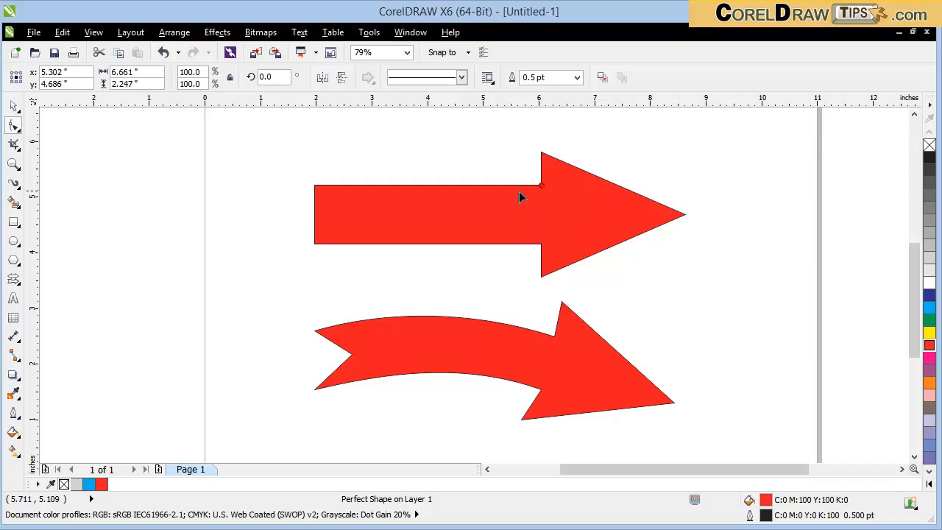
{"action": "mouse_move", "coordinate": [540, 186]}
{"action": "left_mouse_down"}
{"action": "mouse_move", "coordinate": [501, 183]}
{"action": "mouse_move", "coordinate": [578, 183]}
{"action": "mouse_move", "coordinate": [528, 184]}
{"action": "left_mouse_up"}
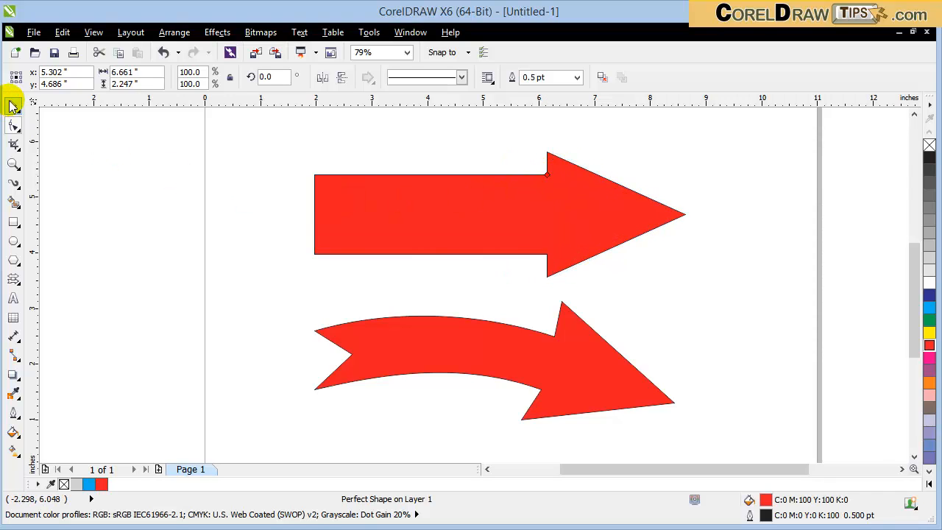
{"action": "left_click", "coordinate": [13, 106]}
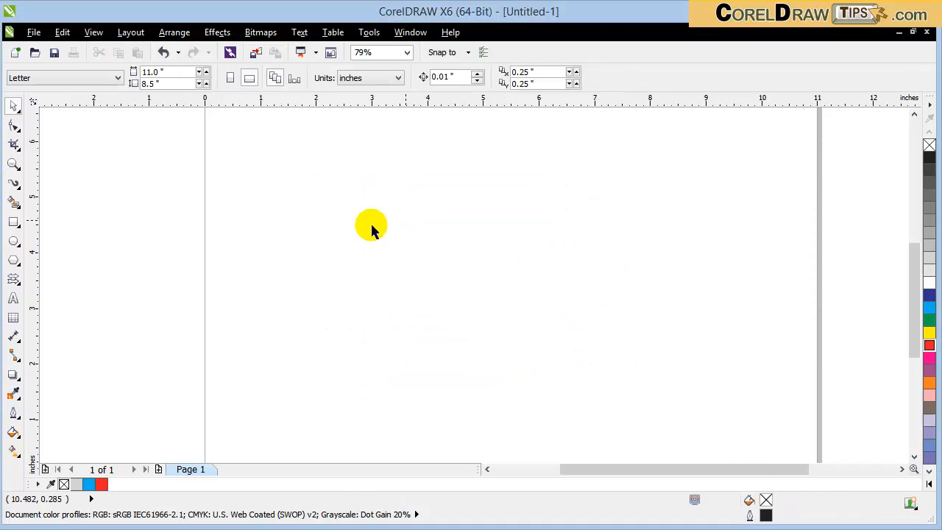
Draw a five-sided polygon about 3.38 by 2.88 inches near the page centre and set its number of sides to 10.
{"action": "left_click", "coordinate": [12, 260]}
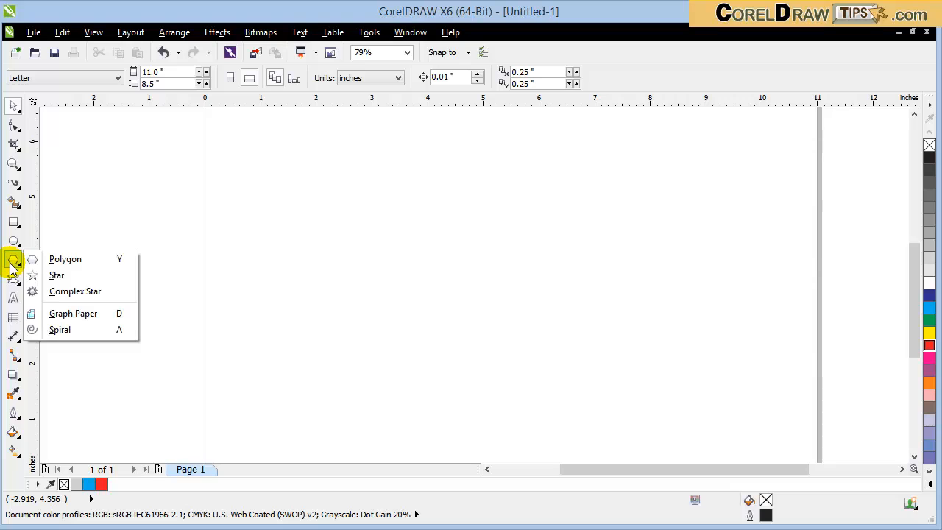
{"action": "left_click", "coordinate": [81, 265]}
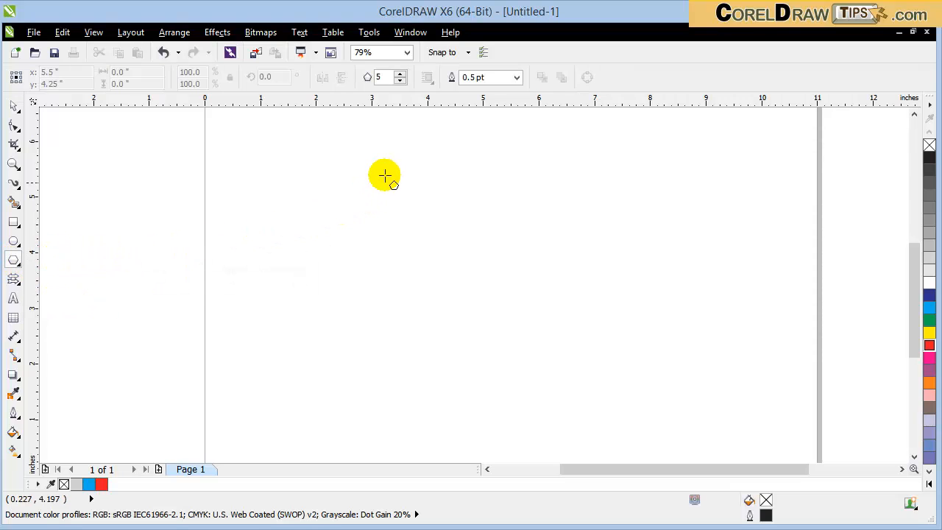
{"action": "left_click_drag", "start_coordinate": [368, 162], "coordinate": [564, 332]}
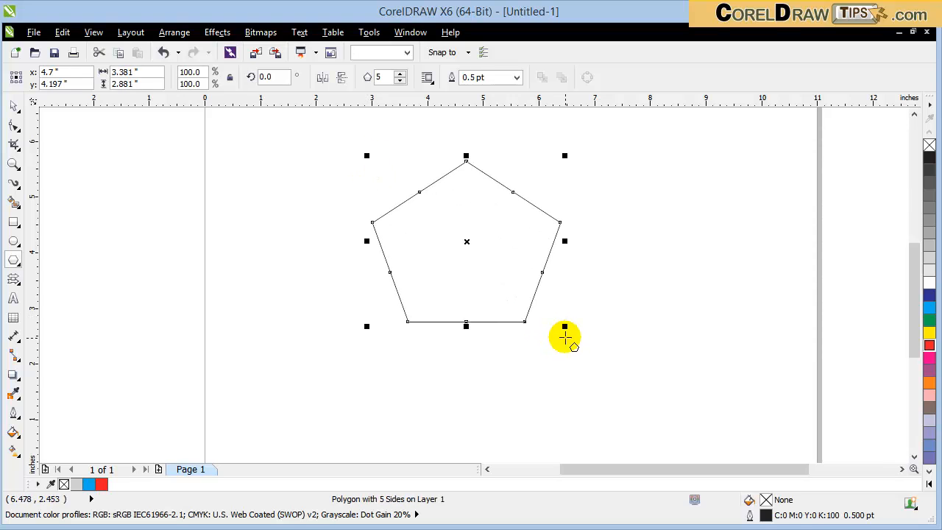
{"action": "left_click", "coordinate": [401, 74]}
{"action": "double_click", "coordinate": [401, 74]}
{"action": "double_click", "coordinate": [401, 74]}
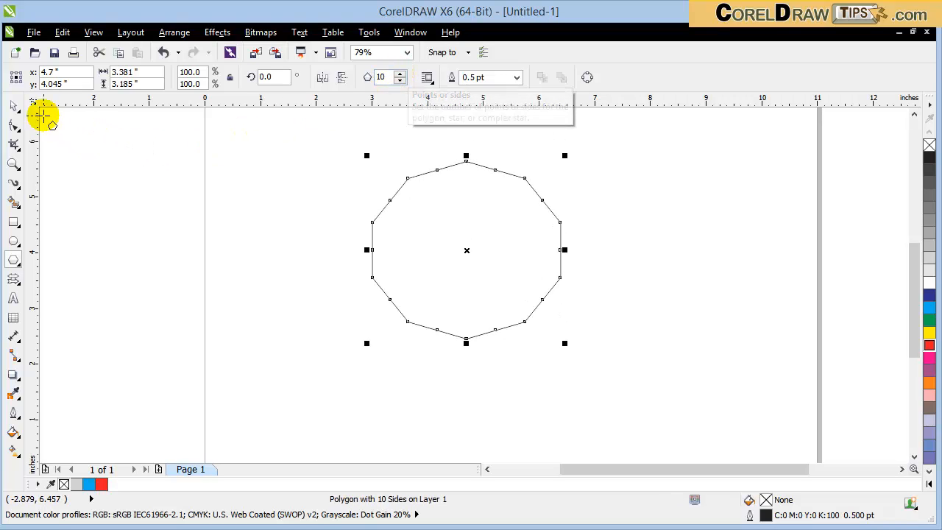
Move the polygon toward the page's upper left and pull one of its corner nodes inward to form a saw-toothed star.
{"action": "left_click_drag", "start_coordinate": [442, 270], "coordinate": [311, 231]}
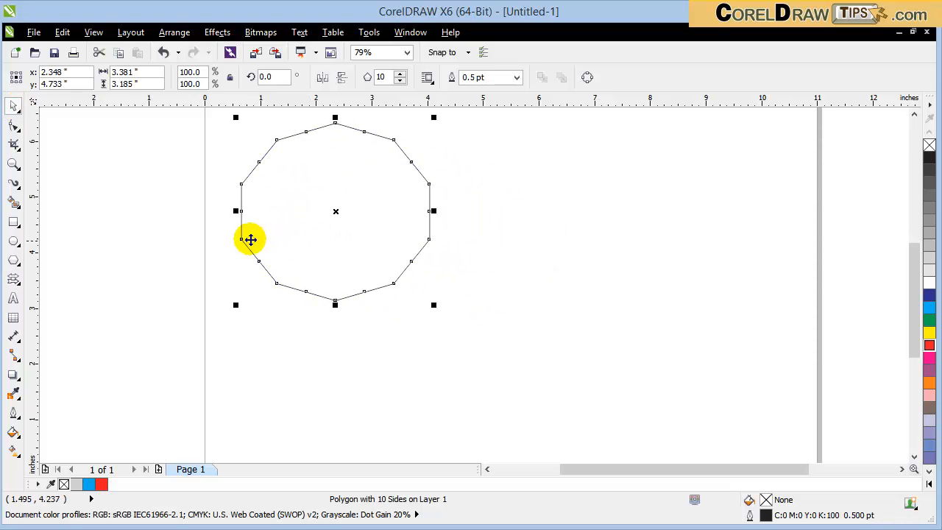
{"action": "left_click", "coordinate": [13, 128]}
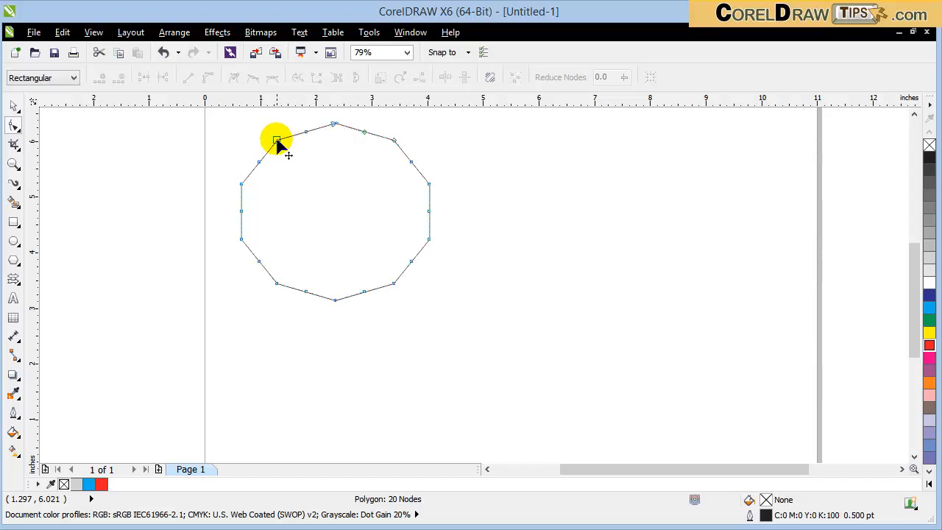
{"action": "left_click_drag", "start_coordinate": [276, 141], "coordinate": [288, 183]}
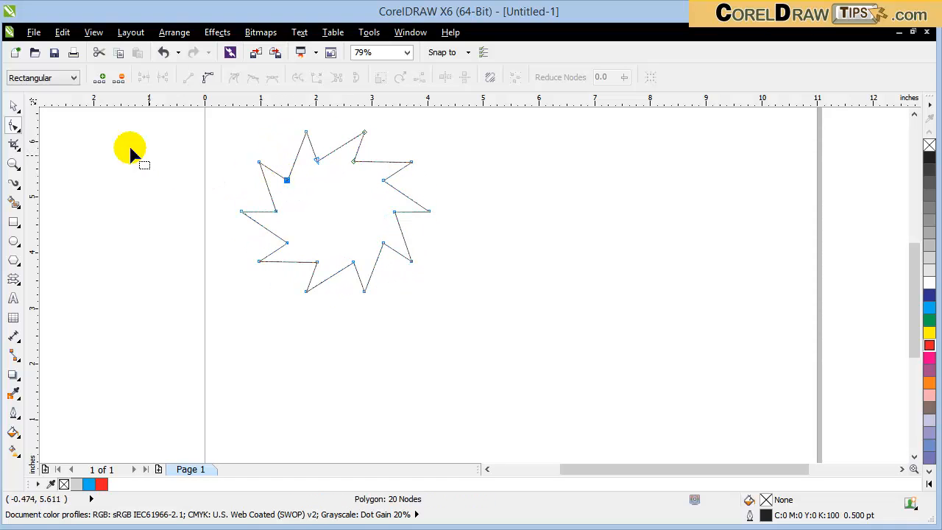
Duplicate the saw-toothed polygon about 4.3 inches to the right and convert the copy to curves.
{"action": "left_click", "coordinate": [15, 106]}
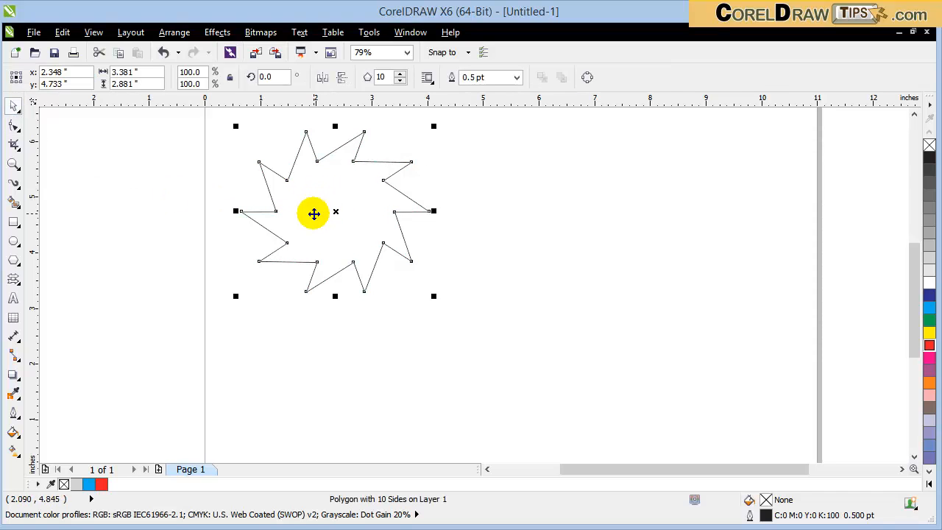
{"action": "left_click_drag", "start_coordinate": [314, 214], "coordinate": [554, 230]}
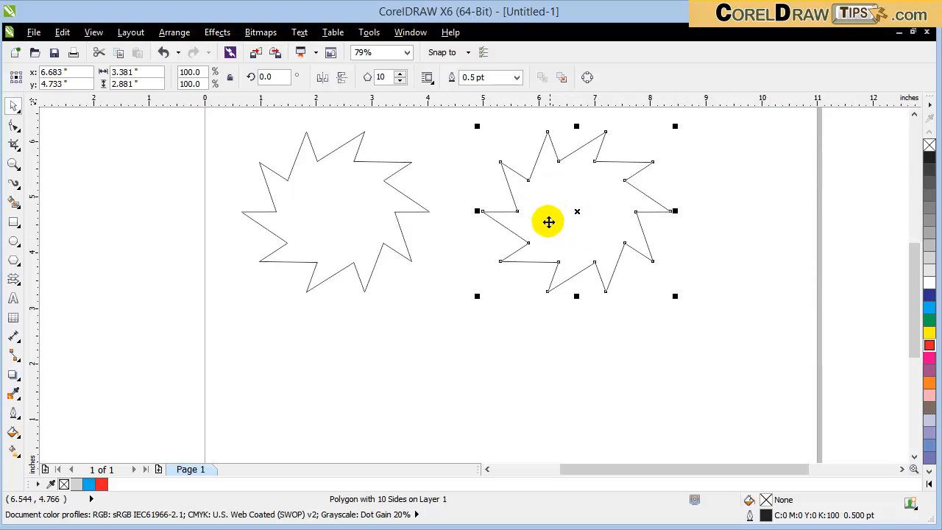
{"action": "left_click", "coordinate": [177, 33]}
{"action": "left_click", "coordinate": [213, 295]}
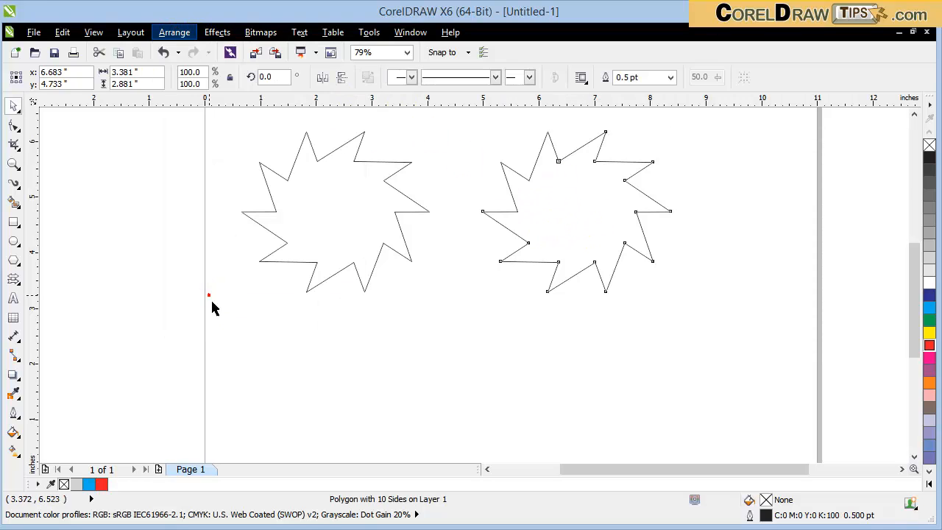
{"action": "left_click", "coordinate": [368, 417]}
Pull an inner node of the unconverted star inward so all its spikes become longer and more slanted.
{"action": "left_click", "coordinate": [357, 265]}
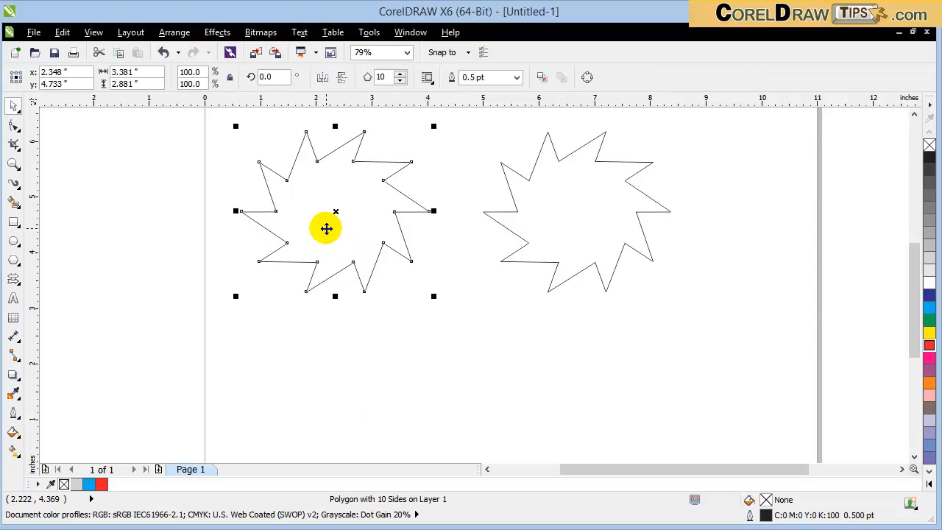
{"action": "left_click", "coordinate": [15, 128]}
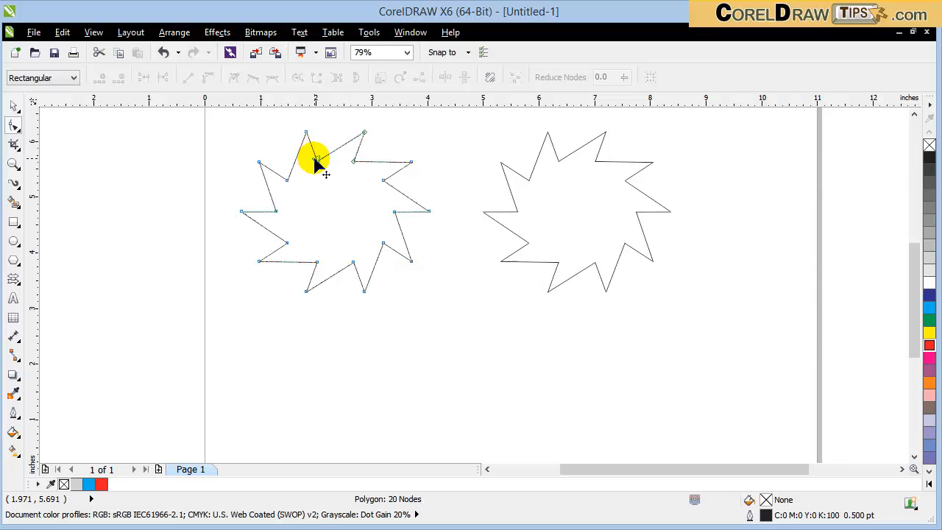
{"action": "left_click_drag", "start_coordinate": [323, 161], "coordinate": [353, 184]}
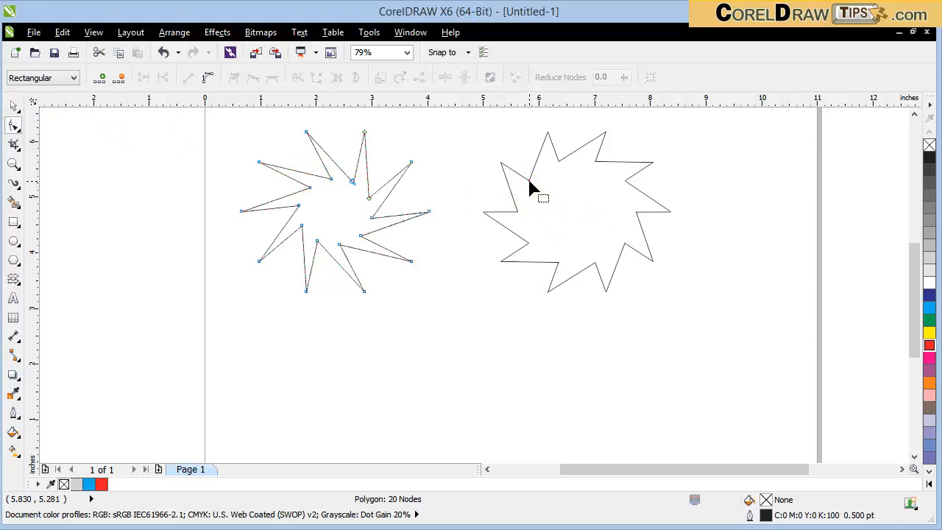
Pick a single inner node on the converted star copy, and delete that copy from the page.
{"action": "mouse_move", "coordinate": [528, 180]}
{"action": "left_mouse_down"}
{"action": "mouse_move", "coordinate": [562, 192]}
{"action": "mouse_move", "coordinate": [528, 181]}
{"action": "left_mouse_up"}
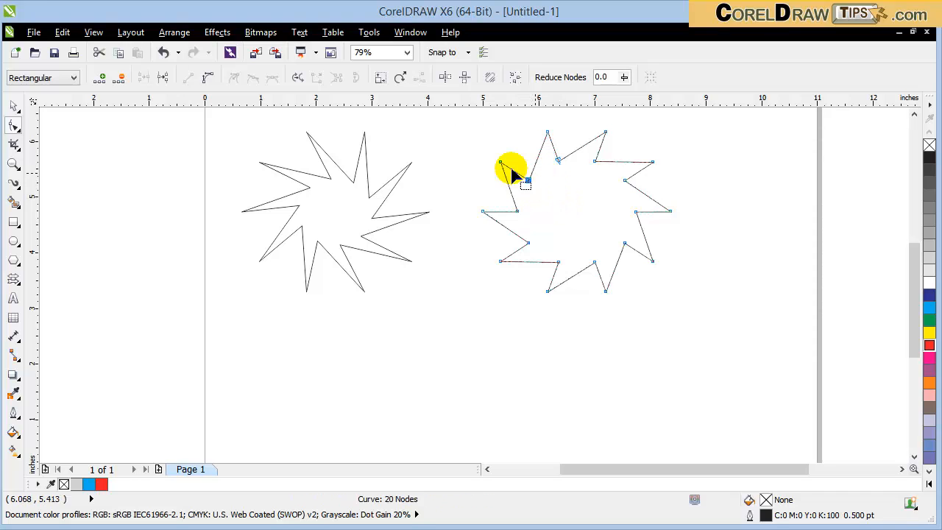
{"action": "left_click", "coordinate": [15, 106]}
{"action": "left_click", "coordinate": [113, 216]}
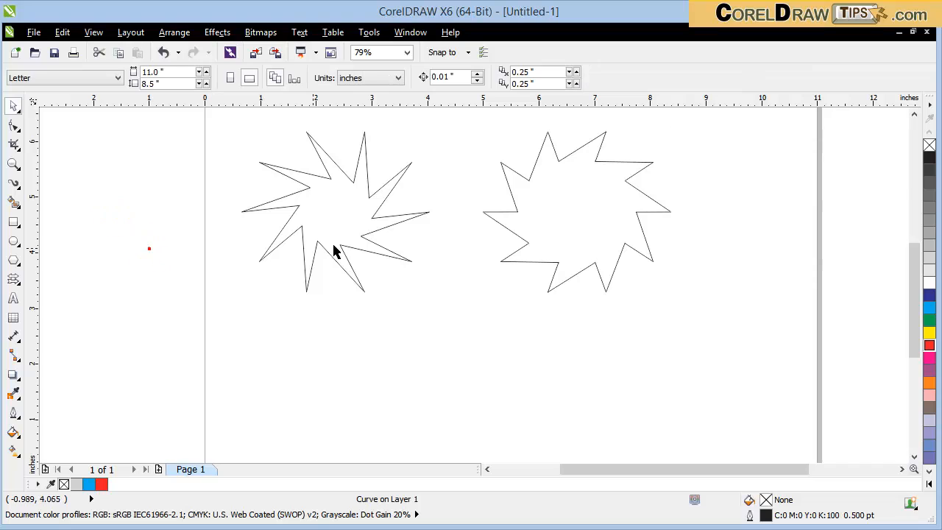
{"action": "left_click", "coordinate": [543, 237]}
{"action": "key", "text": "Delete"}
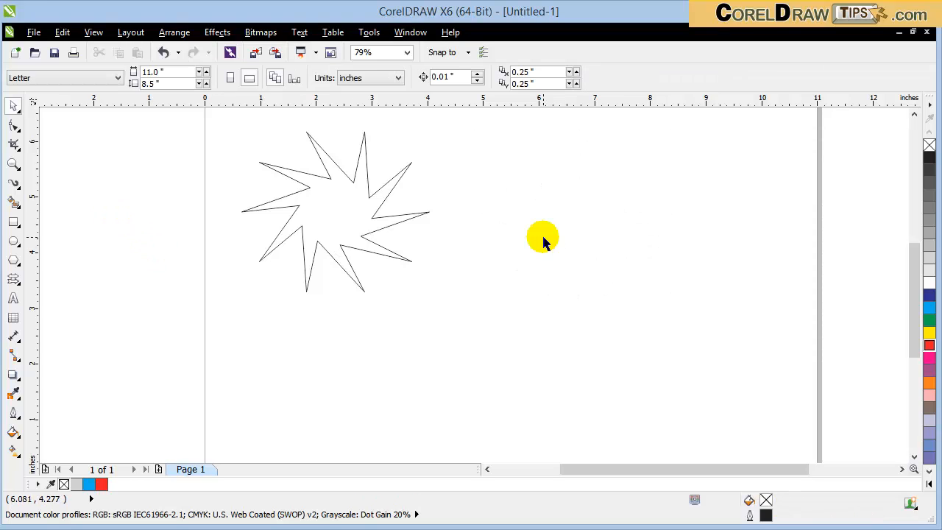
Duplicate the reshaped star about 4.3 inches to the right and convert the copy to curves.
{"action": "left_click", "coordinate": [356, 223]}
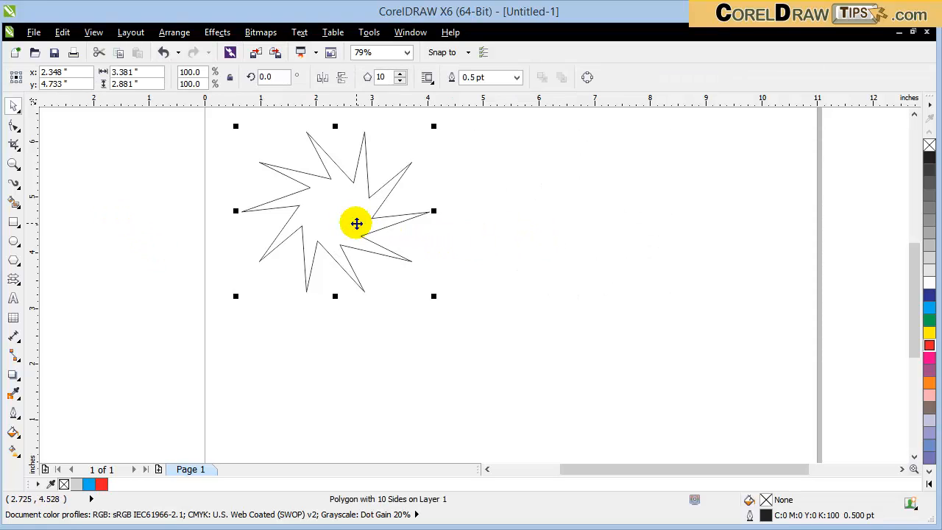
{"action": "left_click_drag", "start_coordinate": [356, 223], "coordinate": [597, 240]}
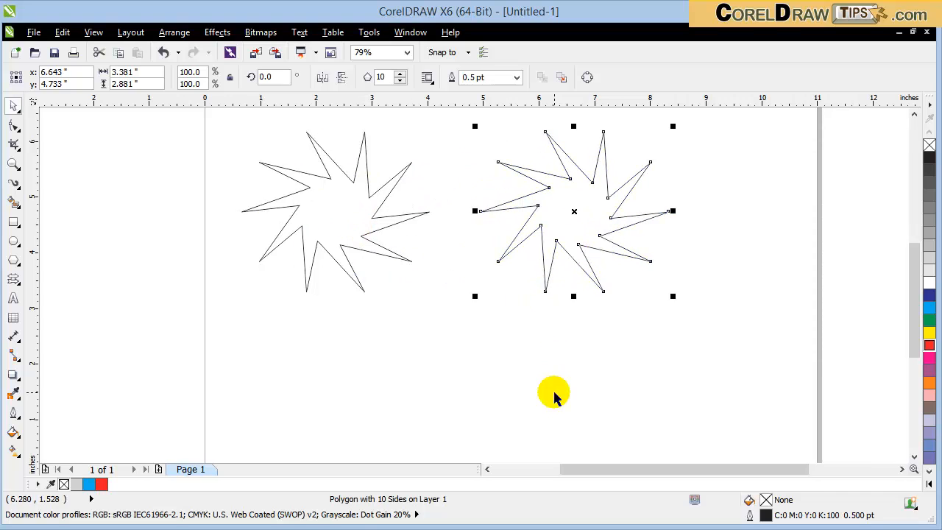
{"action": "left_click", "coordinate": [515, 380]}
{"action": "left_click", "coordinate": [599, 210]}
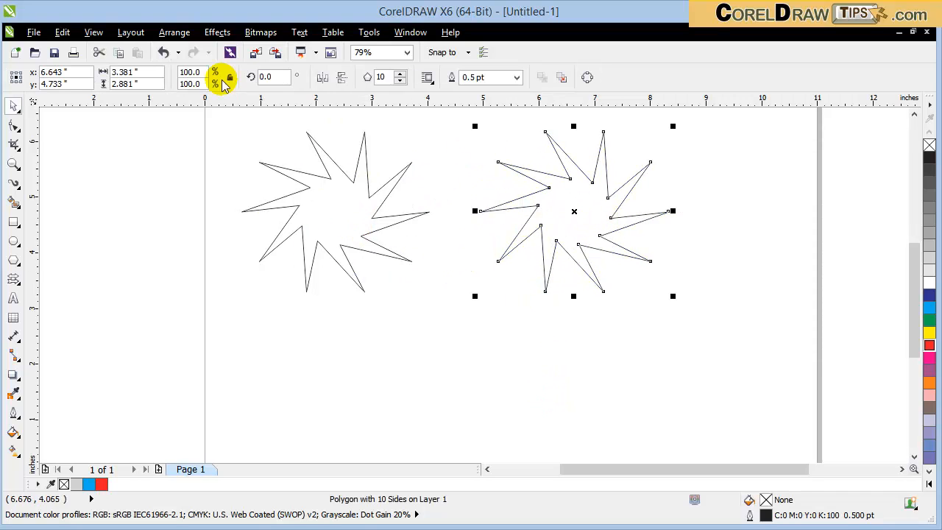
{"action": "left_click", "coordinate": [173, 32]}
{"action": "left_click", "coordinate": [266, 315]}
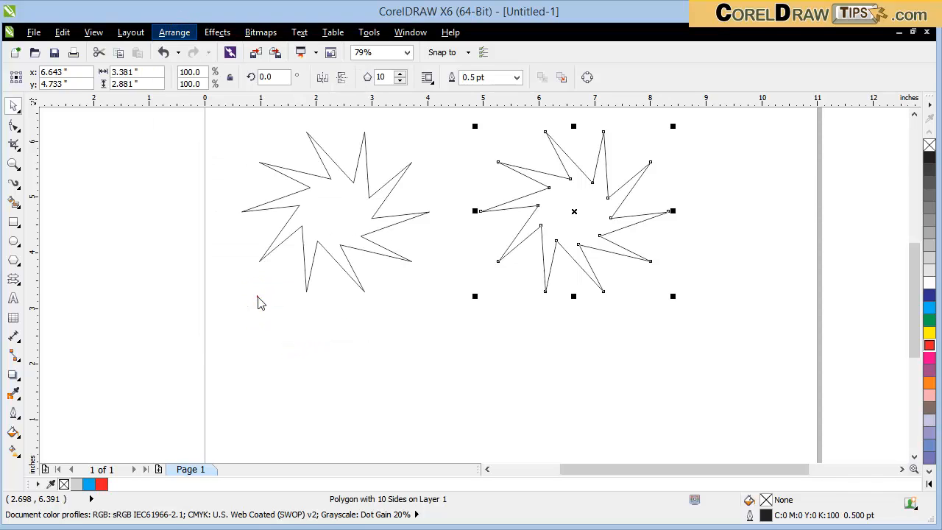
Pull an outer tip node of the unconverted star slightly outward so all its spikes lengthen together.
{"action": "left_click", "coordinate": [337, 372]}
{"action": "left_click", "coordinate": [330, 258]}
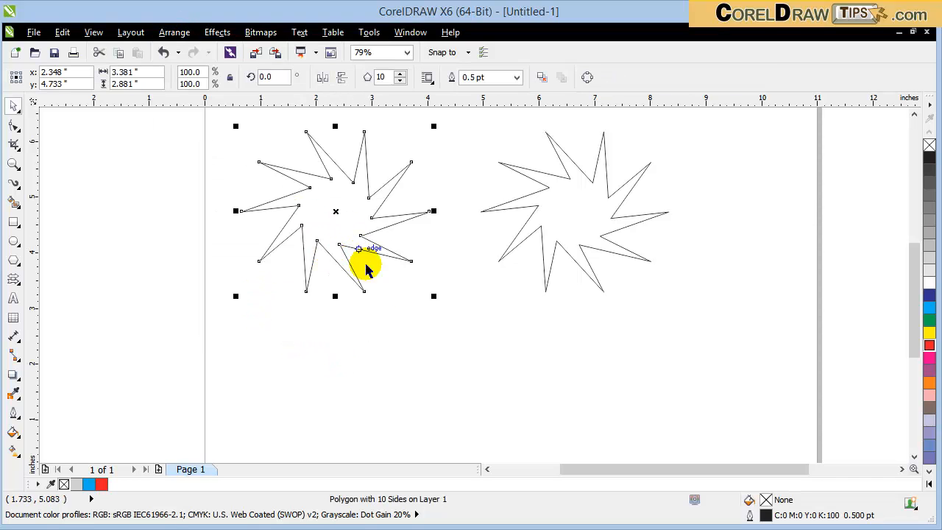
{"action": "left_click", "coordinate": [407, 277]}
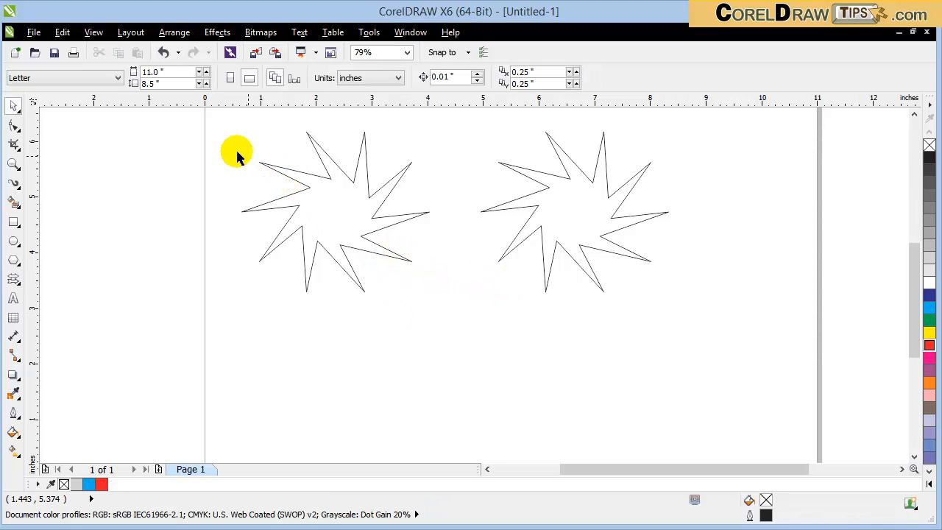
{"action": "left_click", "coordinate": [363, 203]}
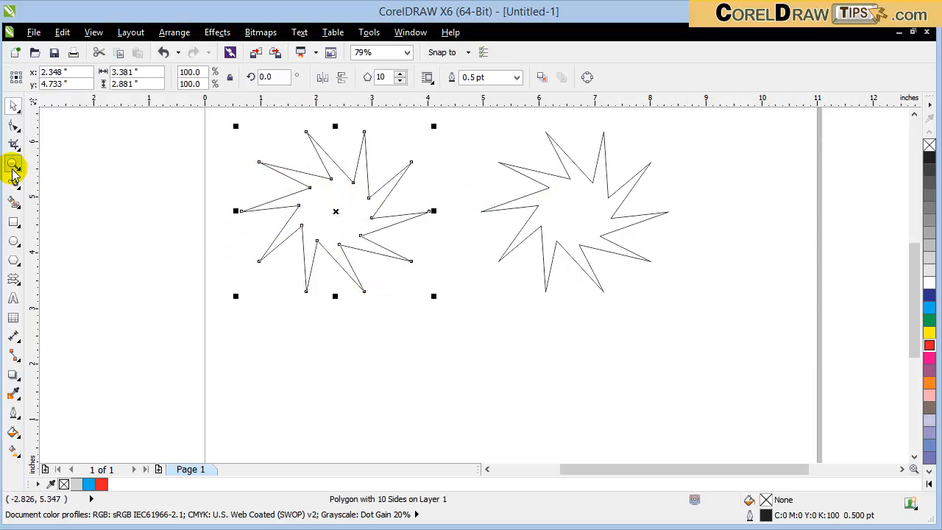
{"action": "left_click", "coordinate": [14, 125]}
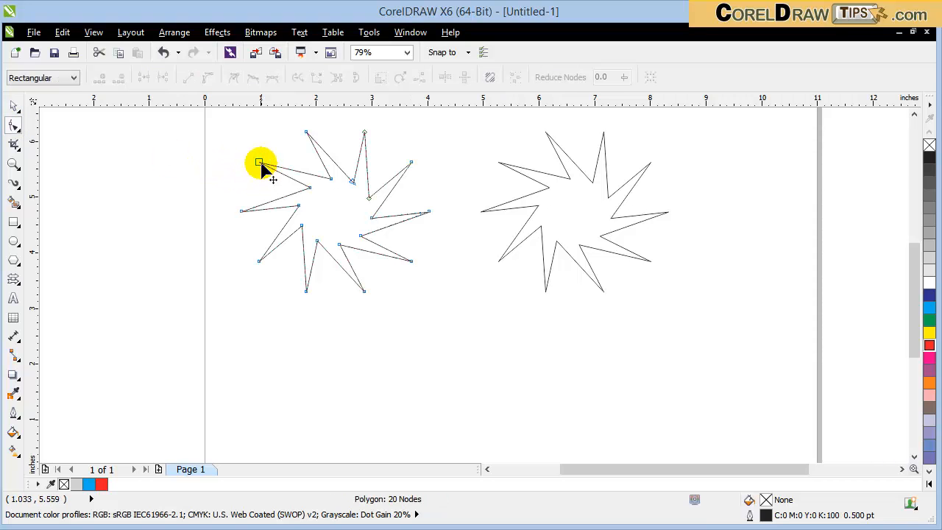
{"action": "mouse_move", "coordinate": [253, 166]}
{"action": "left_mouse_down"}
{"action": "mouse_move", "coordinate": [236, 170]}
{"action": "mouse_move", "coordinate": [235, 160]}
{"action": "mouse_move", "coordinate": [229, 168]}
{"action": "mouse_move", "coordinate": [265, 145]}
{"action": "mouse_move", "coordinate": [254, 151]}
{"action": "left_mouse_up"}
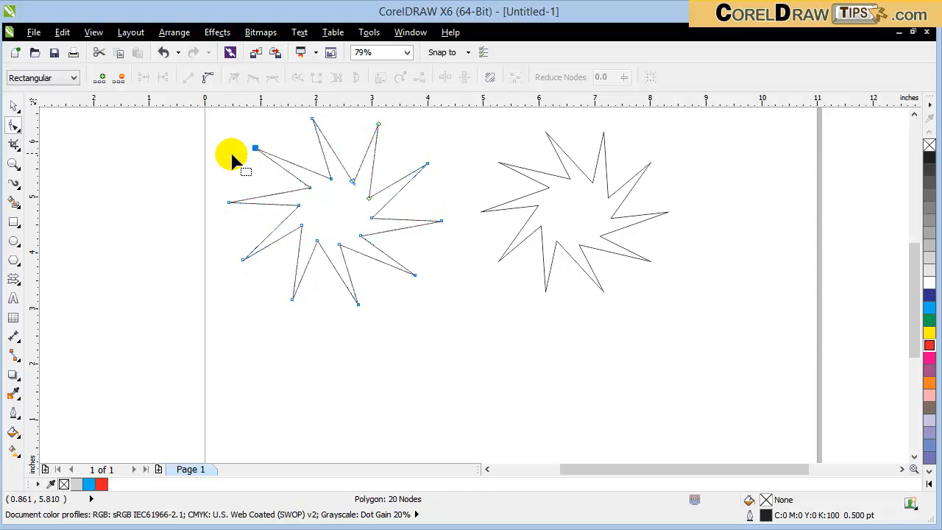
Stretch four individual tips of the converted star outward, at its lower right, upper left, lower left and upper right.
{"action": "left_click", "coordinate": [13, 105]}
{"action": "left_click", "coordinate": [620, 206]}
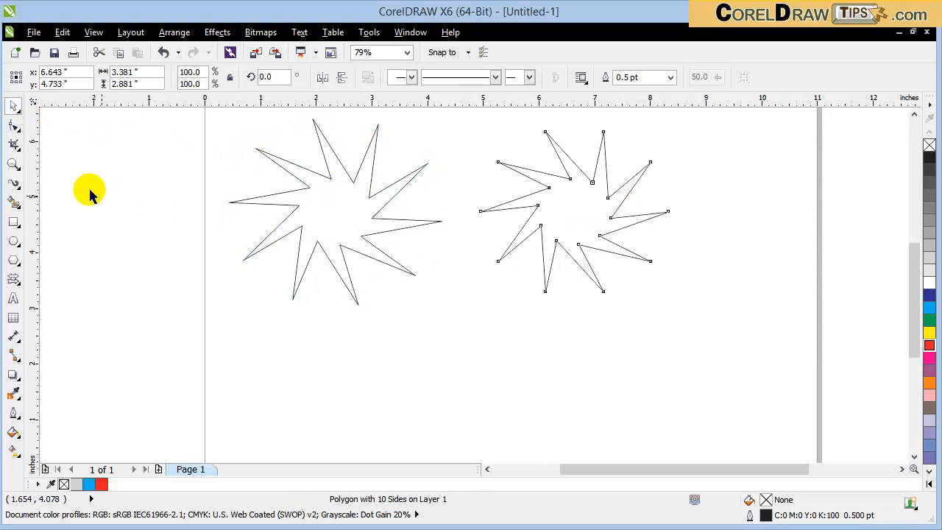
{"action": "left_click", "coordinate": [15, 127]}
{"action": "key", "text": "ctrl+q"}
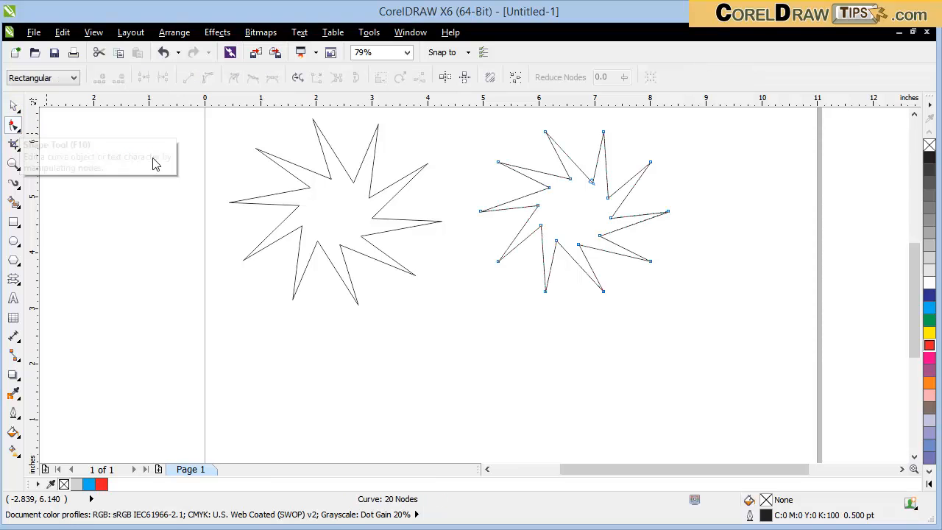
{"action": "left_click_drag", "start_coordinate": [650, 261], "coordinate": [768, 300]}
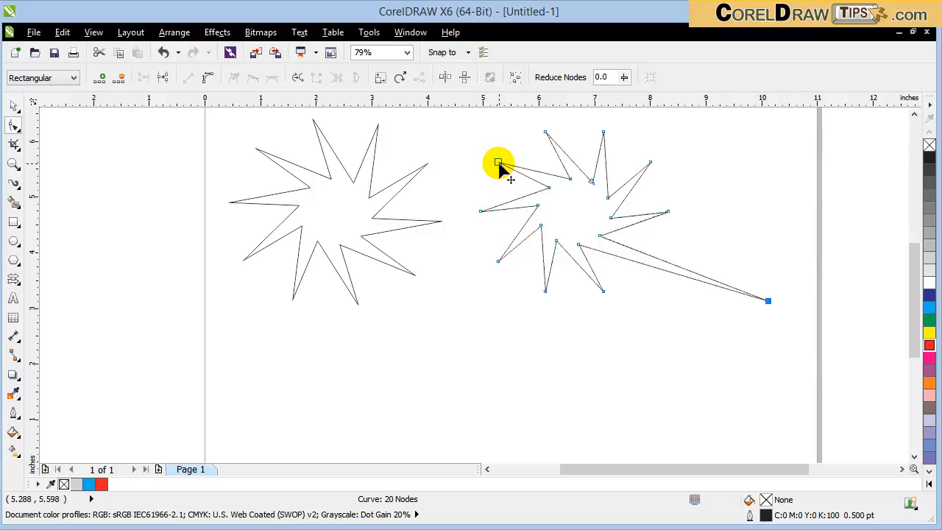
{"action": "left_click_drag", "start_coordinate": [451, 158], "coordinate": [410, 144]}
{"action": "left_click_drag", "start_coordinate": [536, 257], "coordinate": [446, 326]}
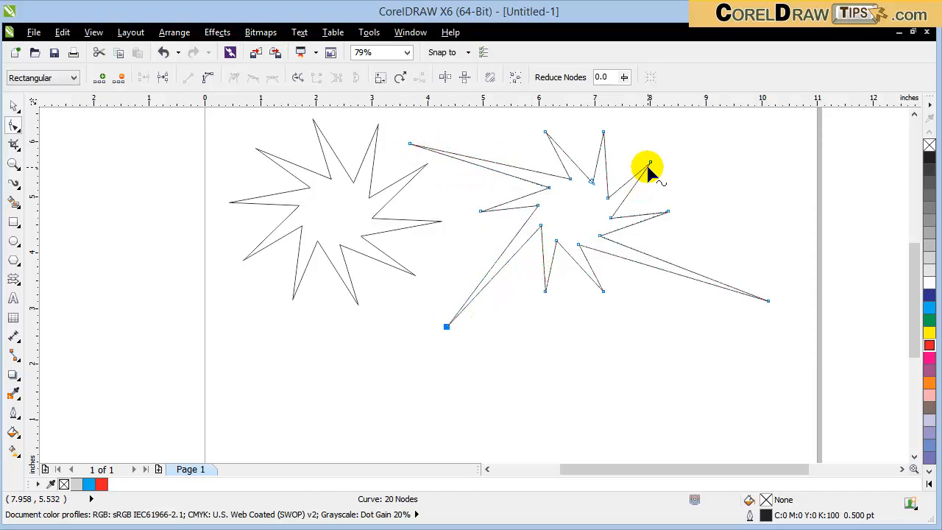
{"action": "left_click_drag", "start_coordinate": [650, 163], "coordinate": [700, 117]}
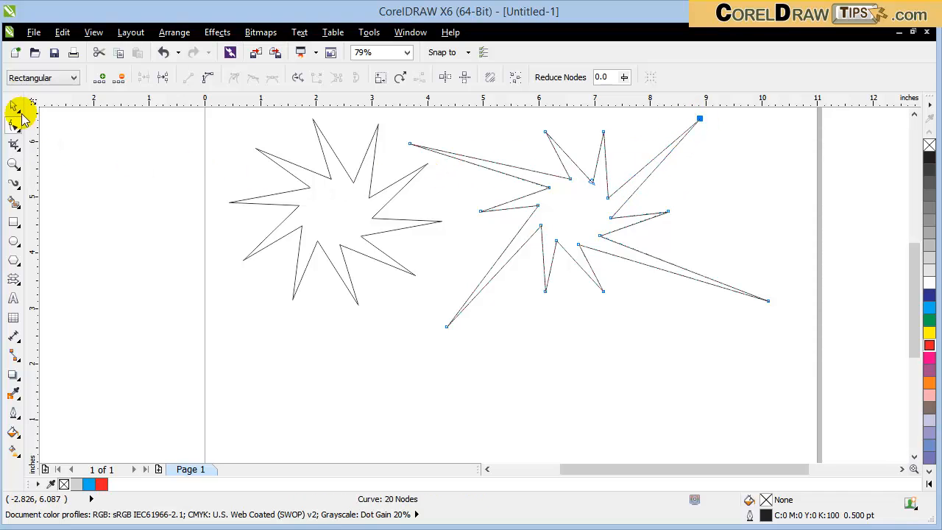
Clear both stars from the page and draw a table of 3 rows and 4 columns about 3.46 by 3.46 inches.
{"action": "left_click", "coordinate": [11, 107]}
{"action": "left_click", "coordinate": [110, 169]}
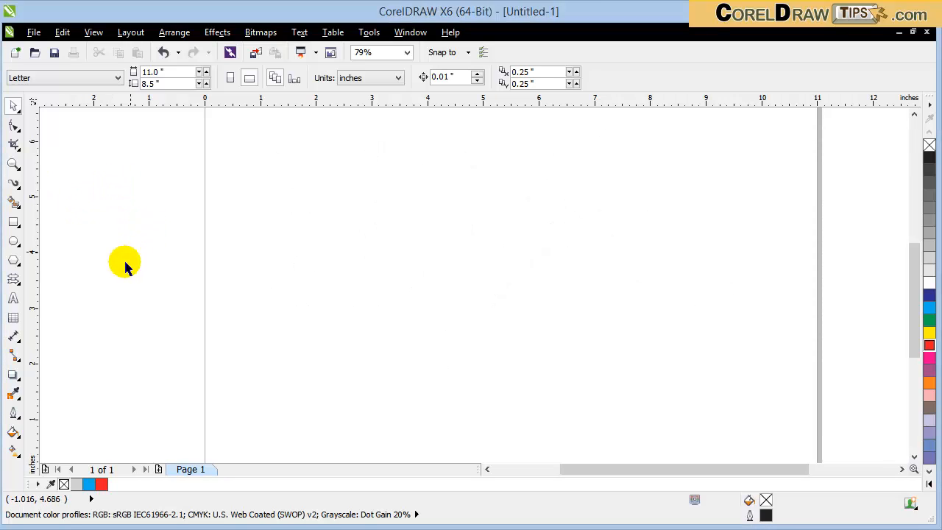
{"action": "left_click", "coordinate": [15, 317]}
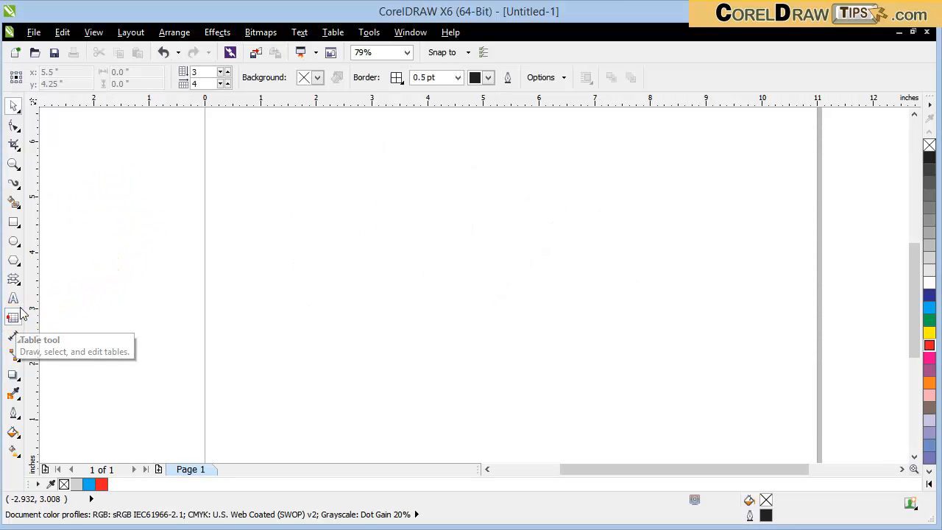
{"action": "left_click_drag", "start_coordinate": [246, 177], "coordinate": [435, 327]}
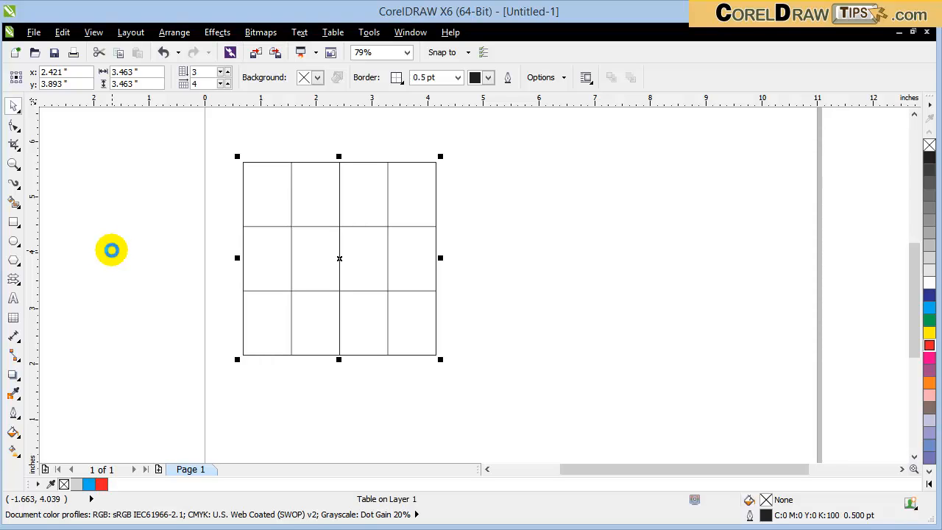
Duplicate the table about 4.95 inches to the right and convert the copy to curves.
{"action": "left_click_drag", "start_coordinate": [390, 244], "coordinate": [658, 262]}
{"action": "left_click", "coordinate": [140, 245]}
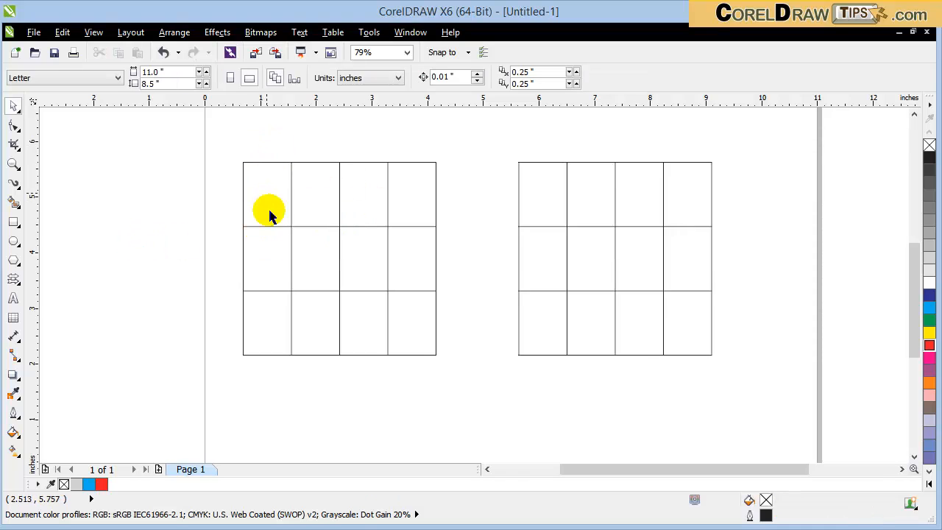
{"action": "left_click", "coordinate": [642, 184]}
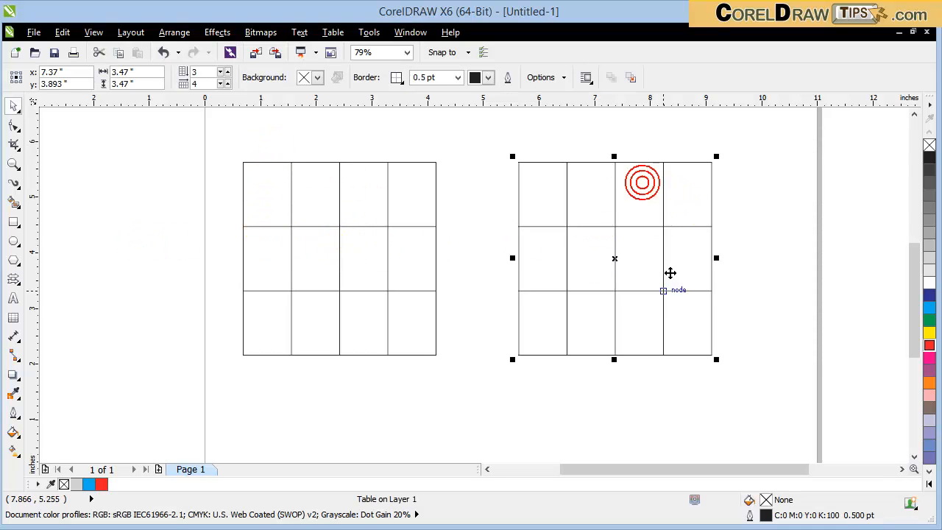
{"action": "left_click", "coordinate": [652, 225]}
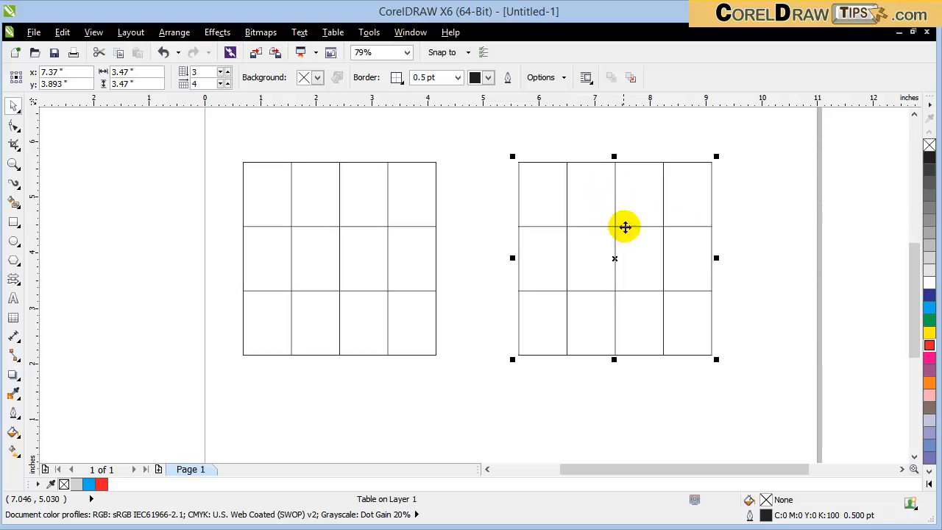
{"action": "left_click", "coordinate": [174, 32]}
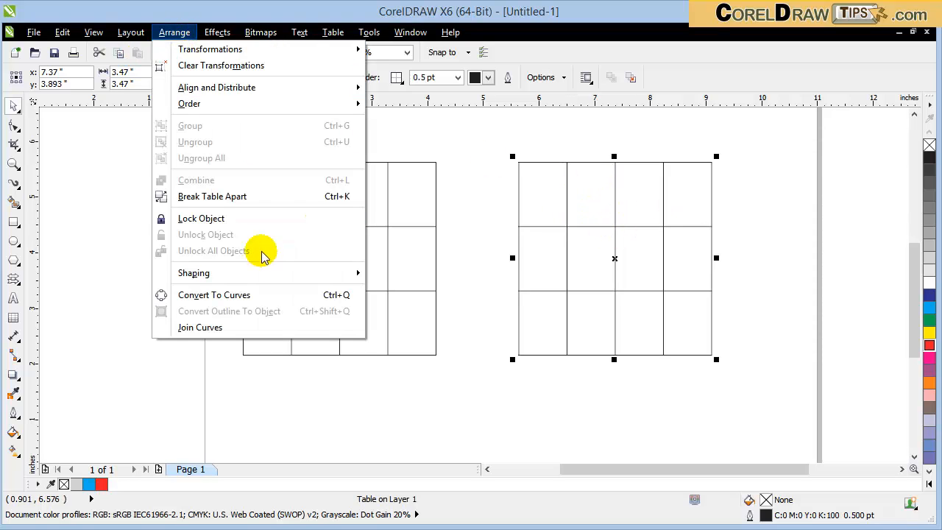
{"action": "left_click", "coordinate": [236, 295]}
{"action": "left_click", "coordinate": [560, 409]}
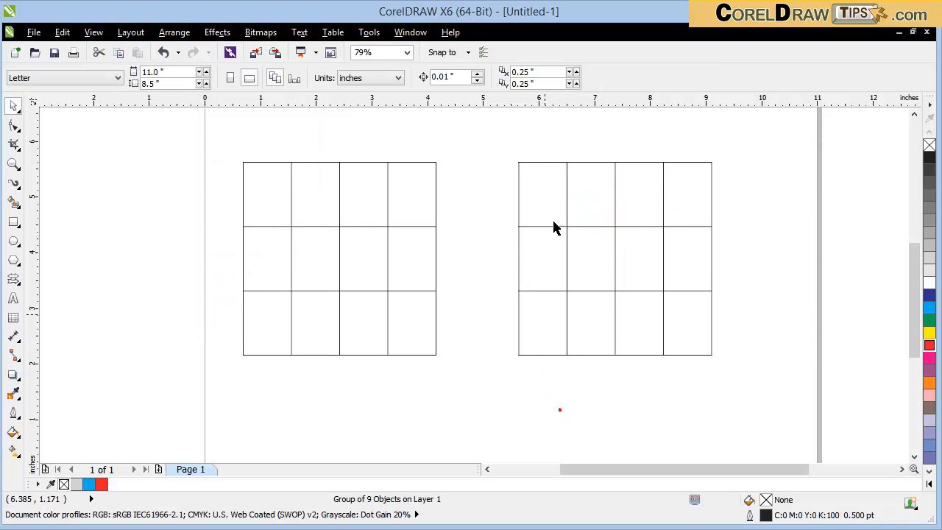
Shift the unconverted table's first column divider slightly left, its upper row divider down, and its other two column dividers right.
{"action": "left_click", "coordinate": [364, 209]}
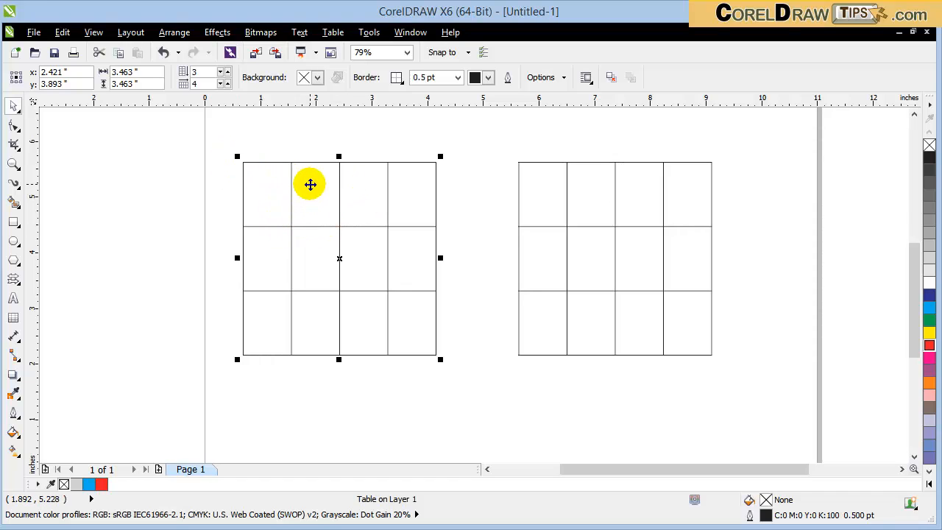
{"action": "left_click", "coordinate": [14, 127]}
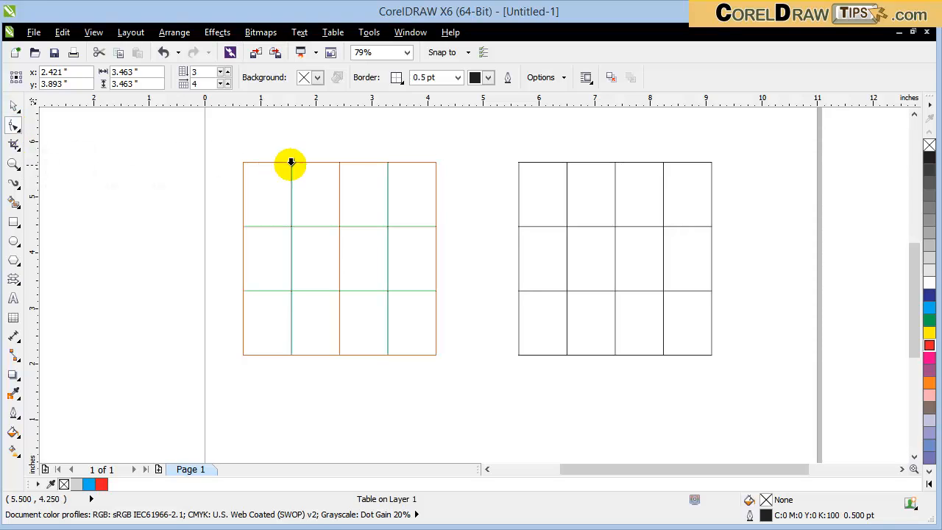
{"action": "left_click_drag", "start_coordinate": [300, 177], "coordinate": [315, 194]}
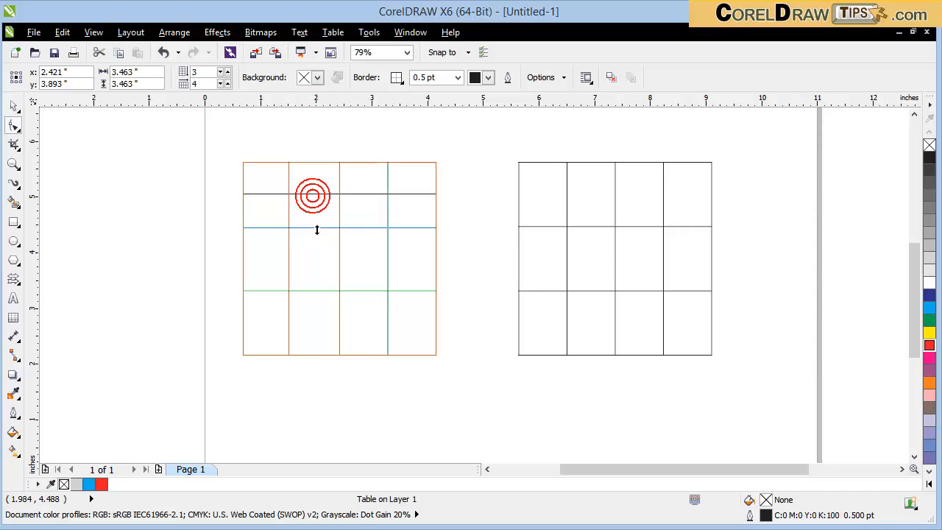
{"action": "left_click_drag", "start_coordinate": [317, 229], "coordinate": [317, 230]}
{"action": "left_click_drag", "start_coordinate": [355, 287], "coordinate": [341, 287]}
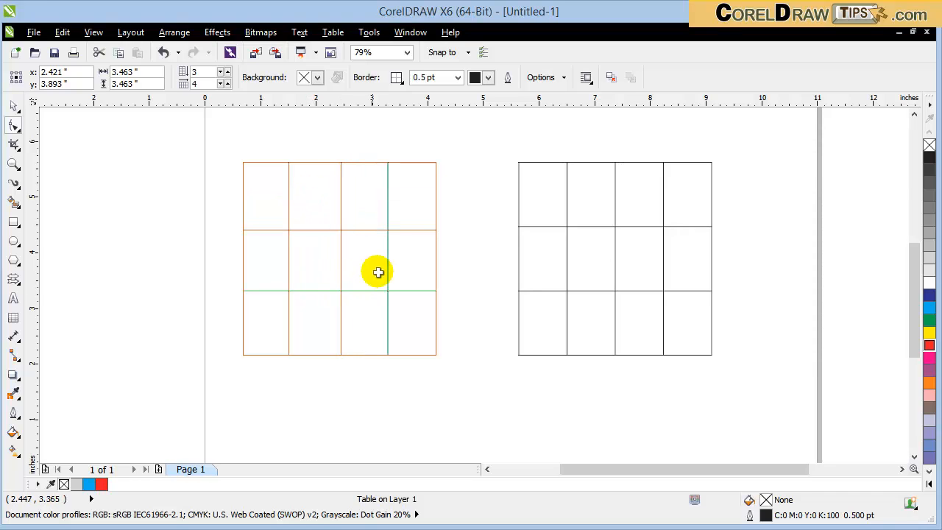
{"action": "left_click_drag", "start_coordinate": [399, 265], "coordinate": [392, 253]}
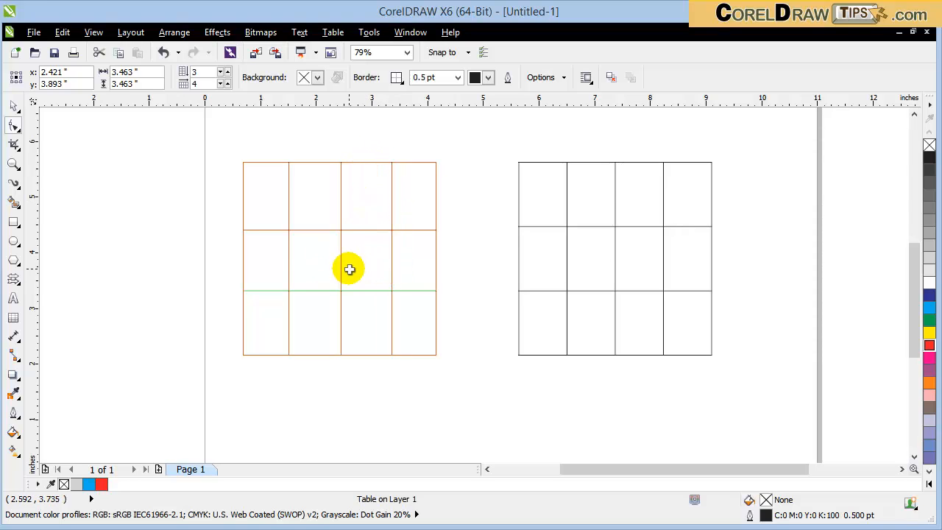
Select the converted copy and the unconverted table in turn to compare what kind of object each one is.
{"action": "left_click", "coordinate": [16, 106]}
{"action": "left_click", "coordinate": [538, 210]}
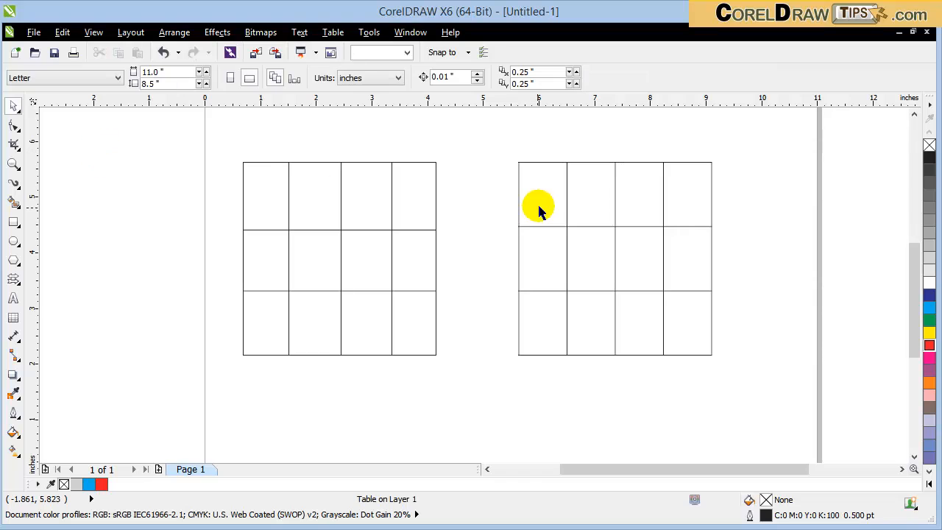
{"action": "left_click", "coordinate": [593, 234]}
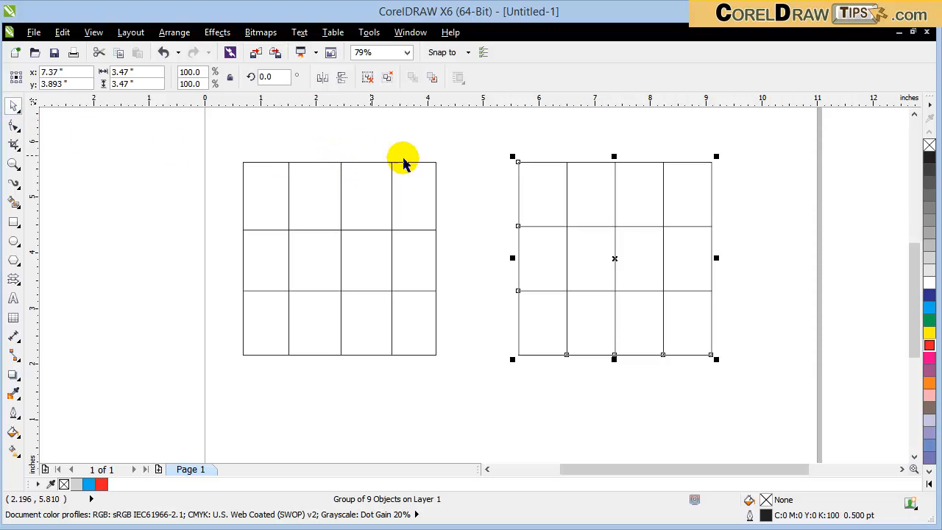
{"action": "left_click", "coordinate": [263, 212]}
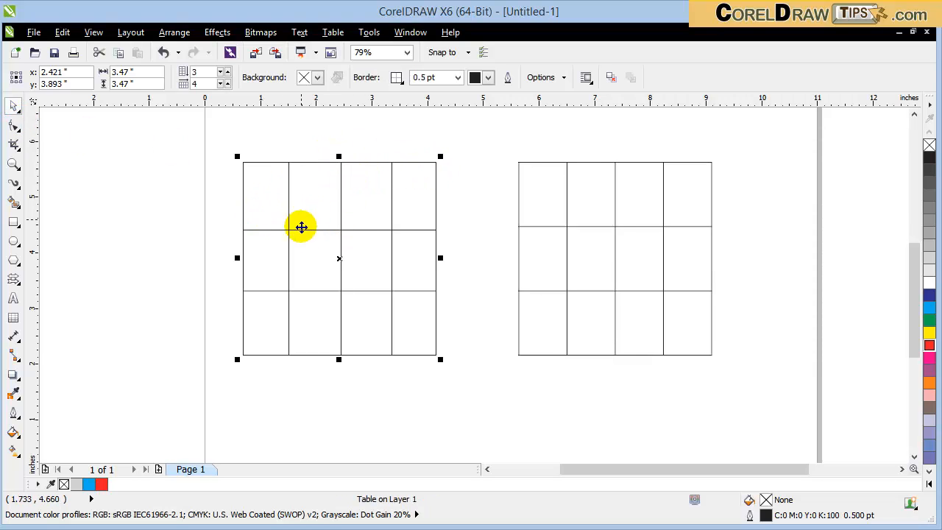
{"action": "left_click", "coordinate": [605, 207]}
{"action": "left_click", "coordinate": [595, 230]}
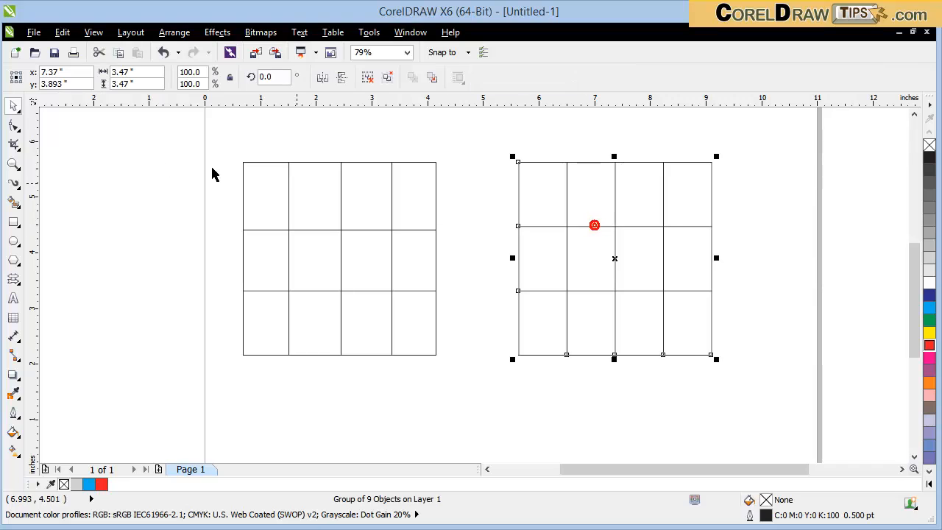
Try to edit individual nodes on the converted table's lines while it is still grouped.
{"action": "left_click", "coordinate": [13, 126]}
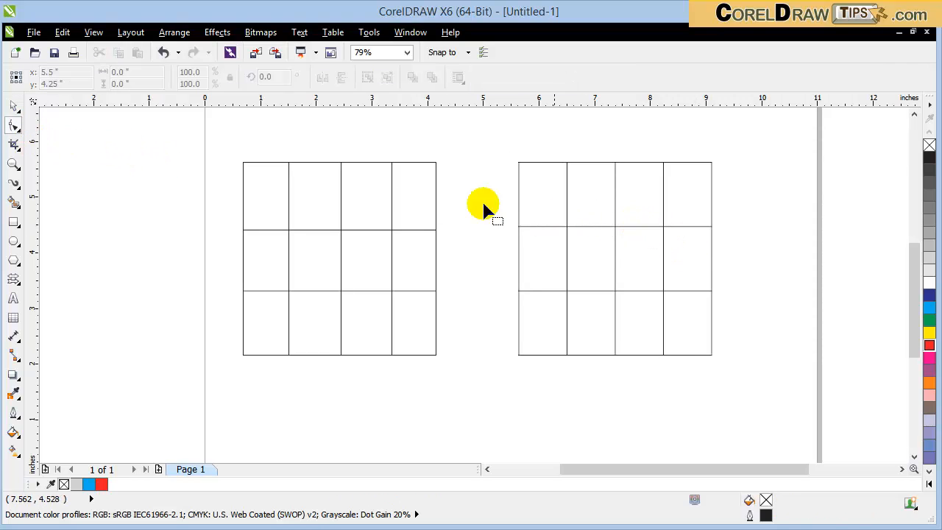
{"action": "left_click", "coordinate": [568, 205]}
{"action": "left_click", "coordinate": [19, 103]}
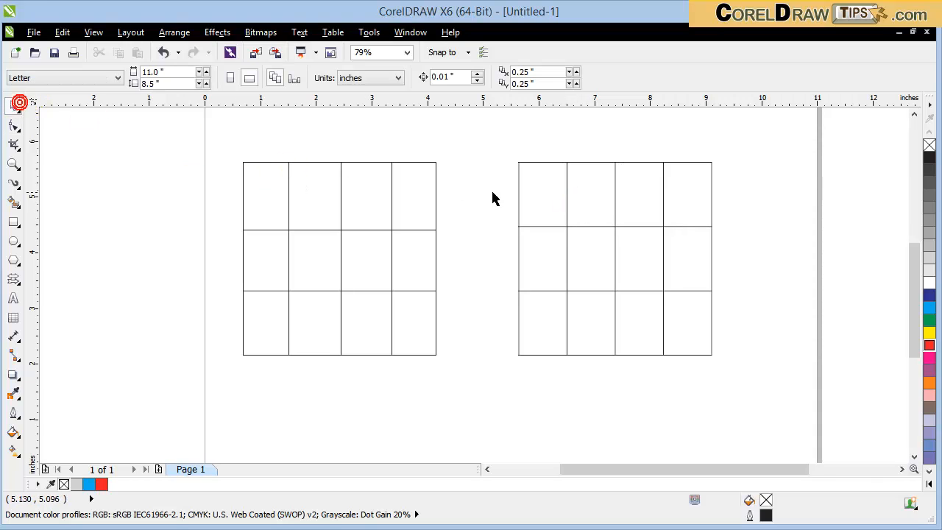
{"action": "left_click", "coordinate": [568, 168]}
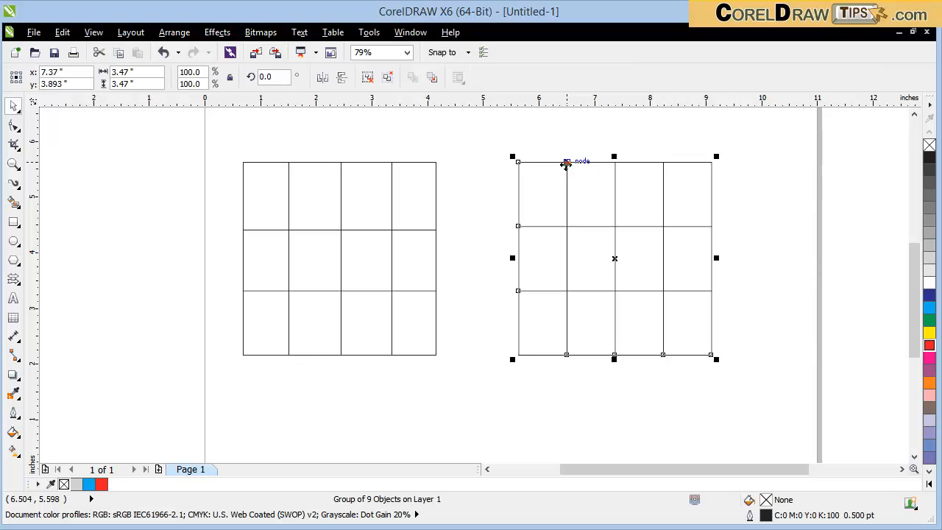
{"action": "left_click", "coordinate": [14, 126]}
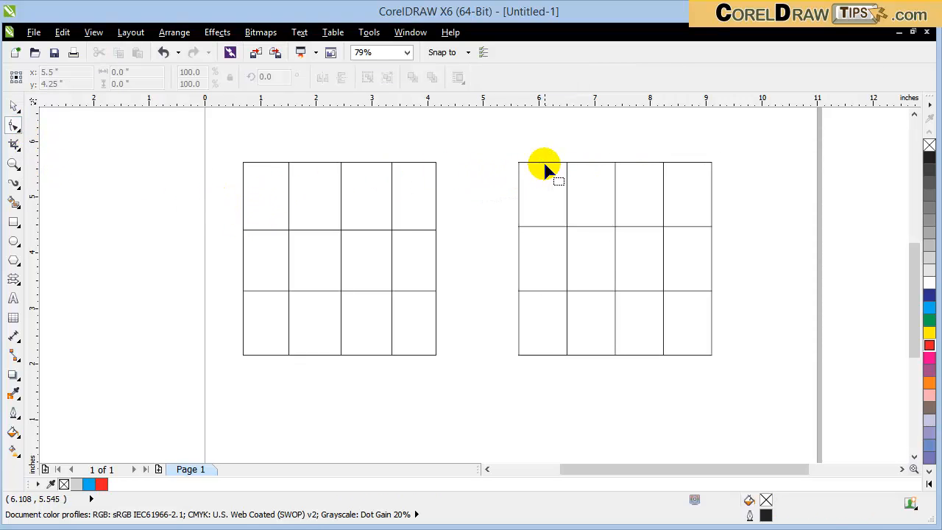
Ungroup all the line objects of the converted table.
{"action": "left_click", "coordinate": [13, 107]}
{"action": "left_click", "coordinate": [582, 167]}
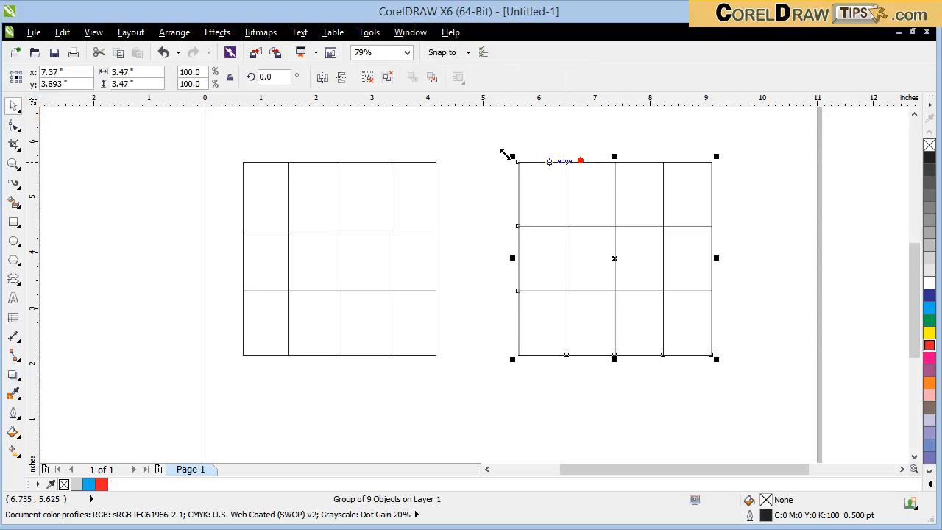
{"action": "left_click", "coordinate": [175, 34]}
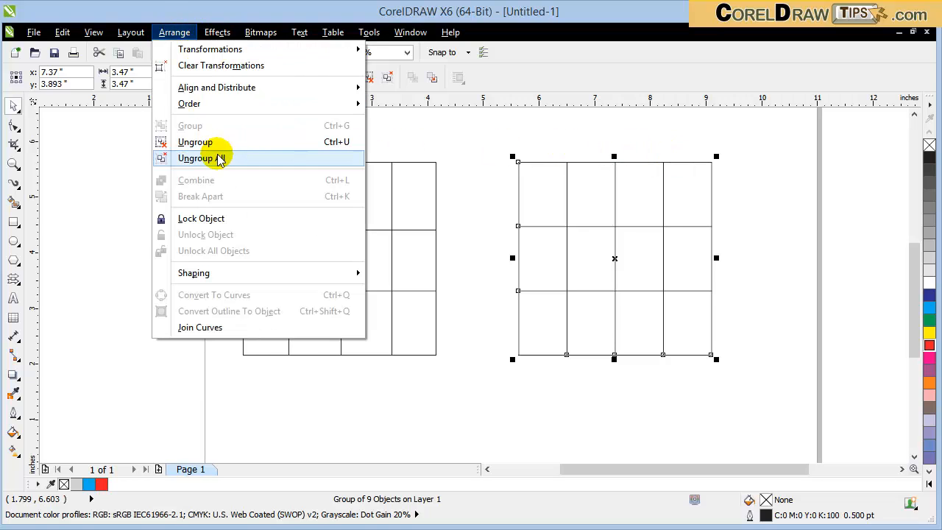
{"action": "left_click", "coordinate": [219, 158]}
{"action": "left_click", "coordinate": [482, 177]}
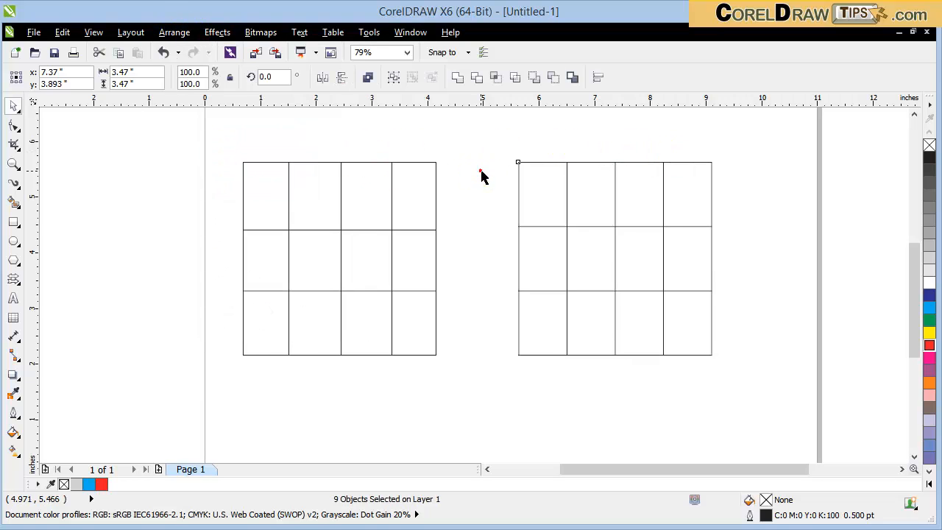
Pull the converted table's upper row divider up into two peaks, at its first and third column dividers.
{"action": "left_click", "coordinate": [545, 164]}
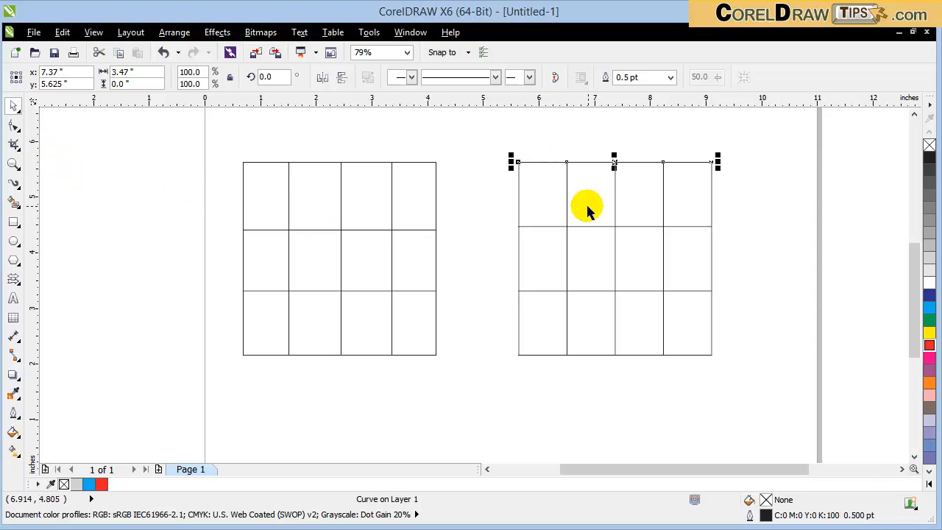
{"action": "left_click", "coordinate": [14, 128]}
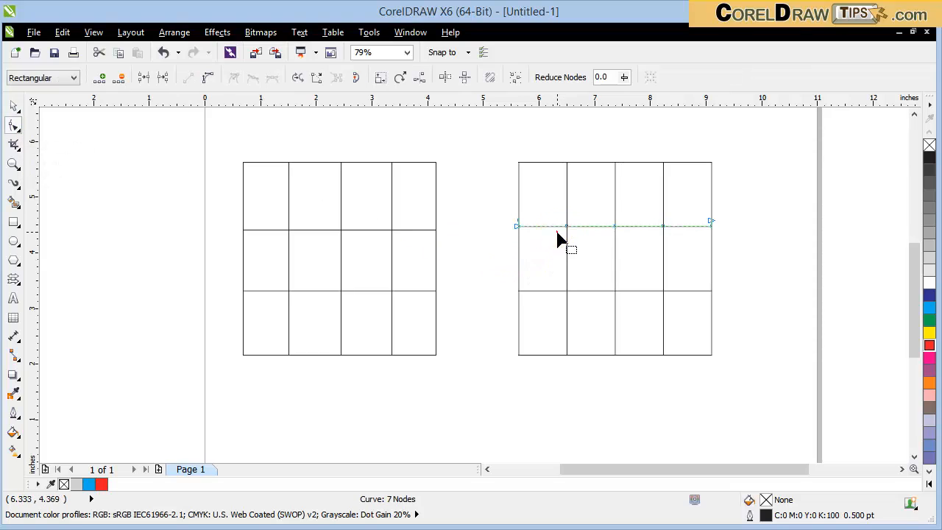
{"action": "left_click_drag", "start_coordinate": [566, 226], "coordinate": [568, 189]}
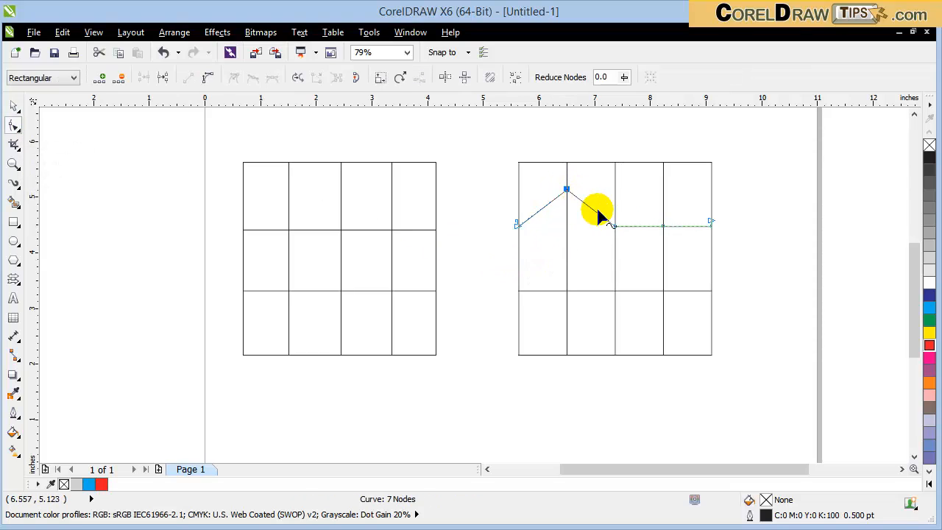
{"action": "left_click_drag", "start_coordinate": [664, 227], "coordinate": [664, 195]}
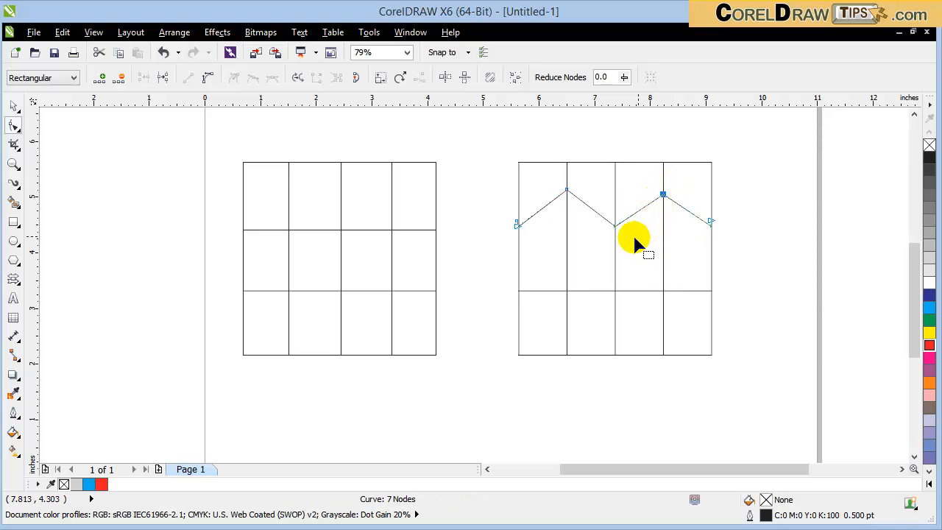
Pull the lower row divider down about 0.58 inches into two points, at the converted table's first and third column dividers.
{"action": "left_click", "coordinate": [575, 290]}
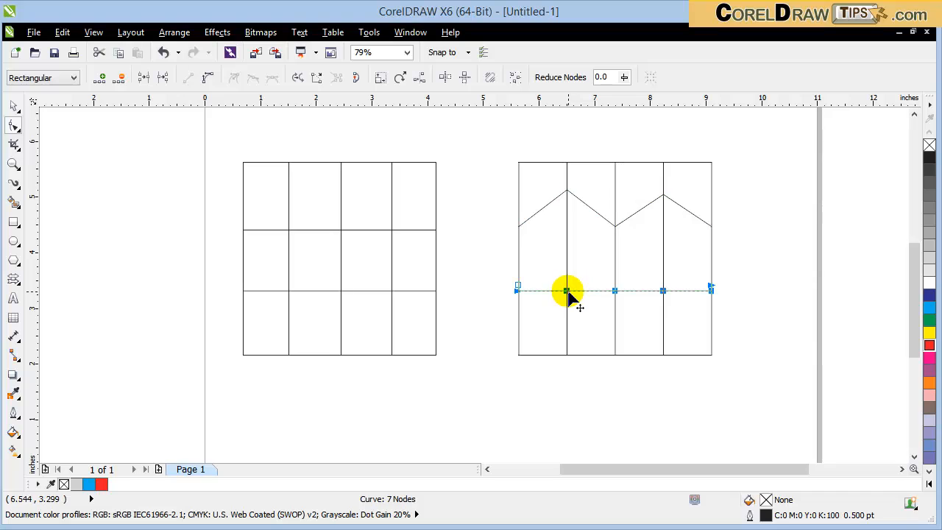
{"action": "left_click", "coordinate": [542, 289]}
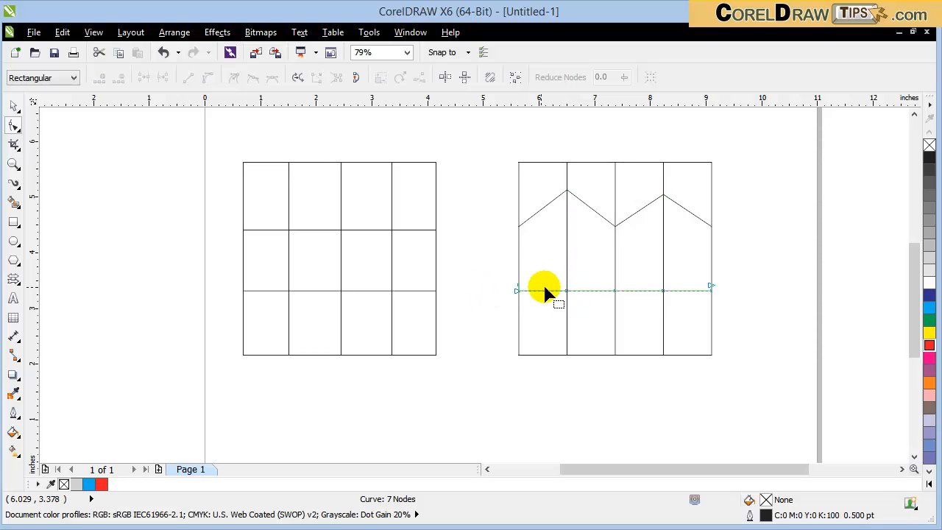
{"action": "left_click_drag", "start_coordinate": [567, 291], "coordinate": [567, 323]}
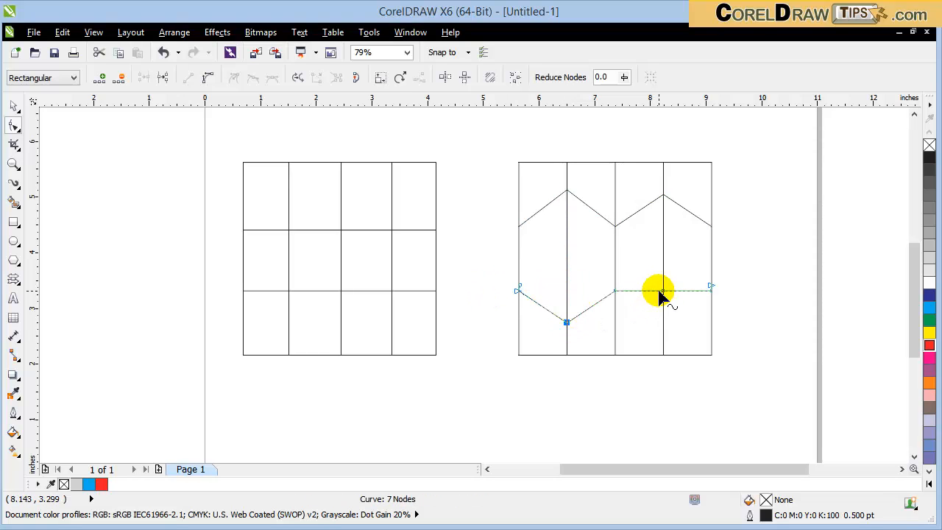
{"action": "left_click_drag", "start_coordinate": [662, 292], "coordinate": [663, 323]}
{"action": "left_click", "coordinate": [14, 111]}
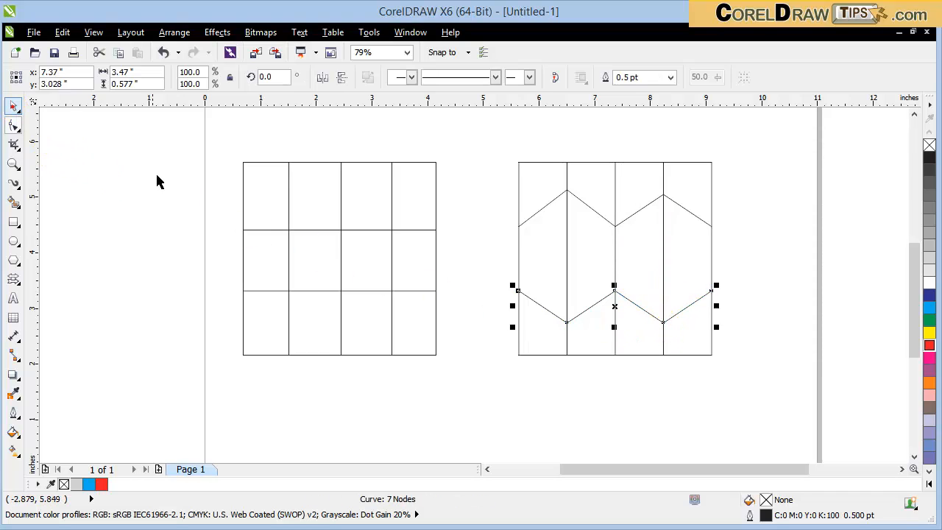
Select the unconverted table and then all the lines of the reshaped table to compare the two results.
{"action": "left_click", "coordinate": [158, 181]}
{"action": "left_click", "coordinate": [327, 208]}
{"action": "left_click", "coordinate": [486, 233]}
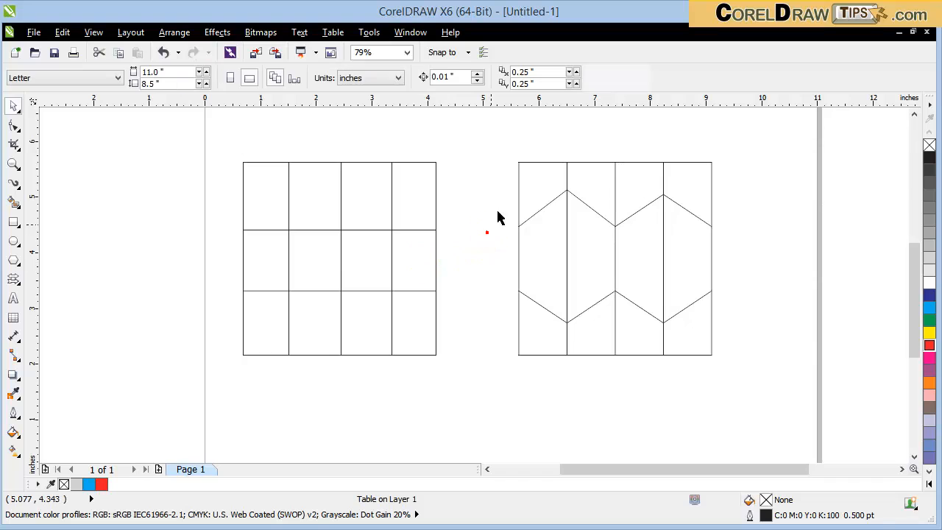
{"action": "left_click_drag", "start_coordinate": [741, 386], "coordinate": [774, 385]}
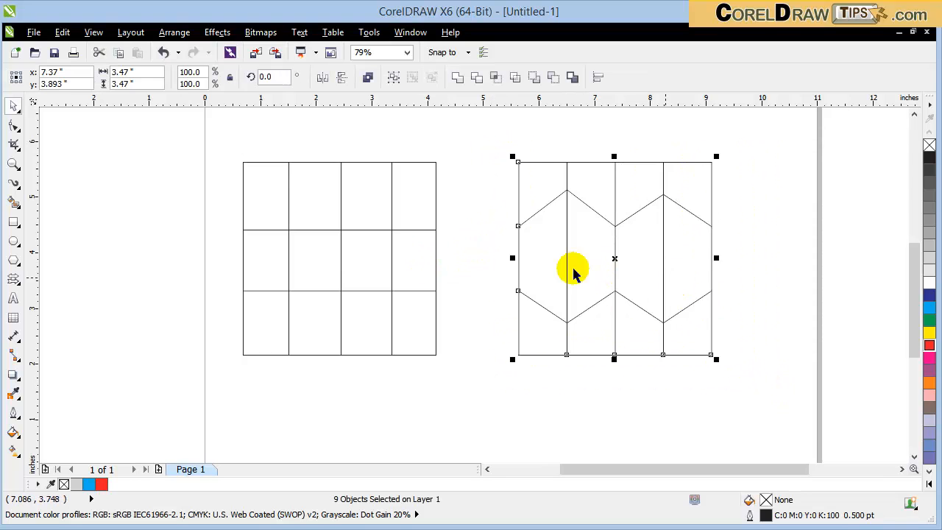
{"action": "left_click", "coordinate": [473, 263]}
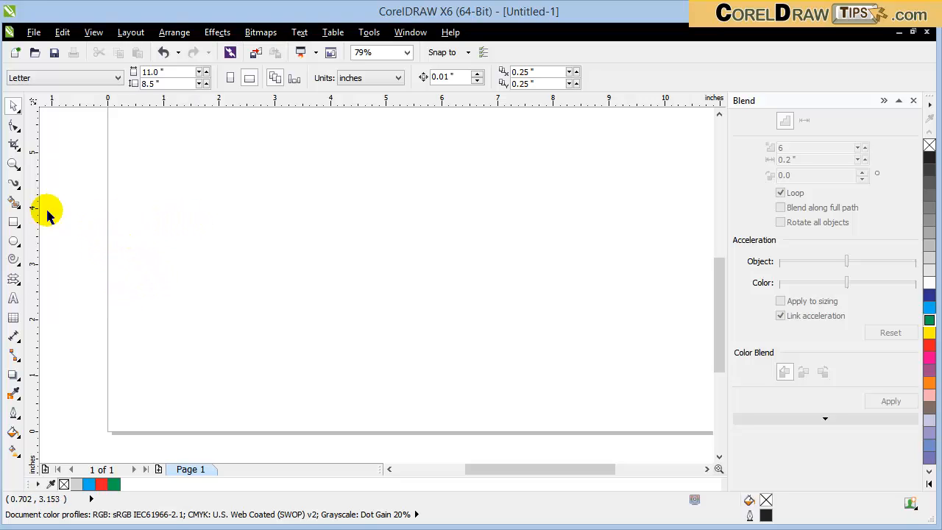
Draw a rectangle about 0.87 by 0.74 inches and another about 1.78 by 2.05 inches farther right, filling the larger one green.
{"action": "left_click", "coordinate": [14, 223]}
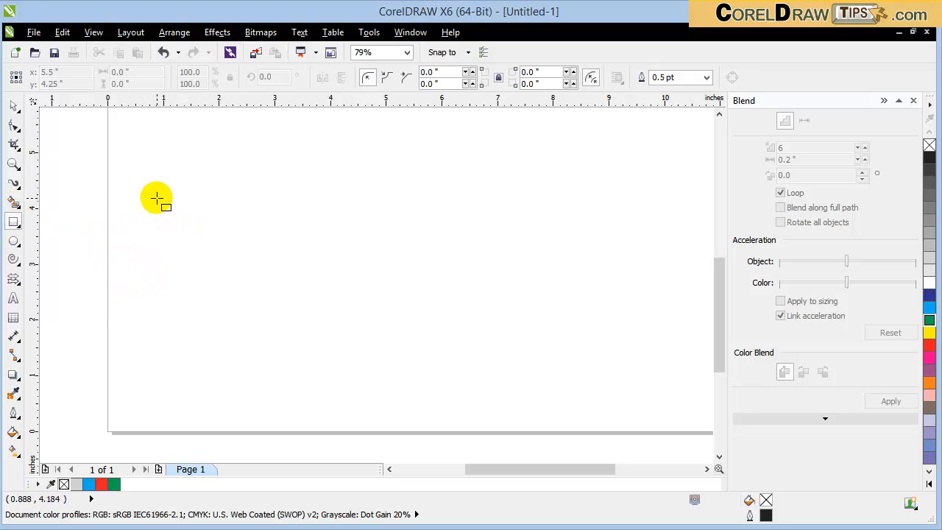
{"action": "left_click_drag", "start_coordinate": [172, 197], "coordinate": [223, 237]}
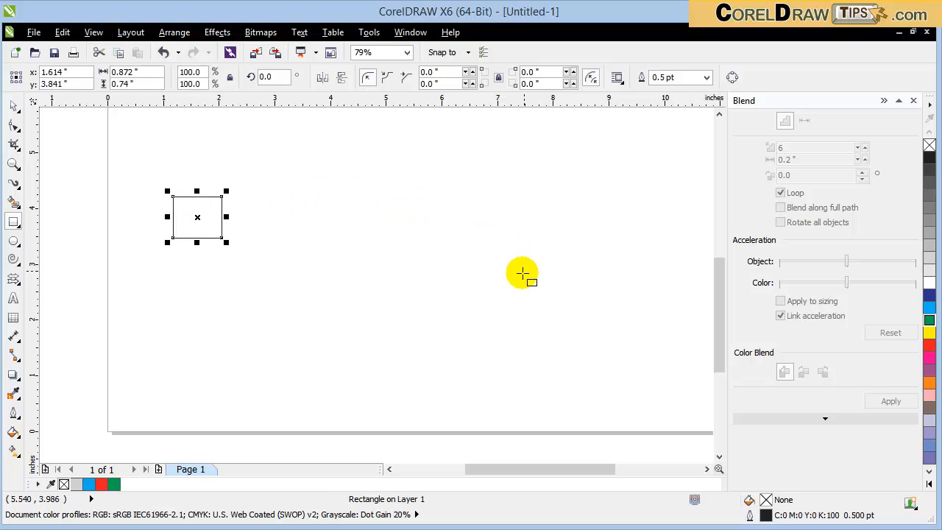
{"action": "left_click_drag", "start_coordinate": [567, 211], "coordinate": [633, 291]}
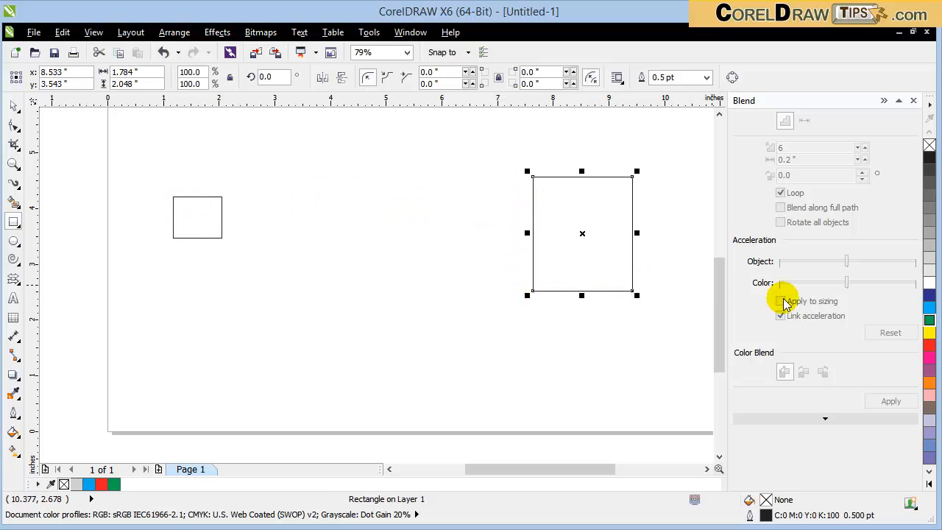
{"action": "left_click", "coordinate": [929, 320]}
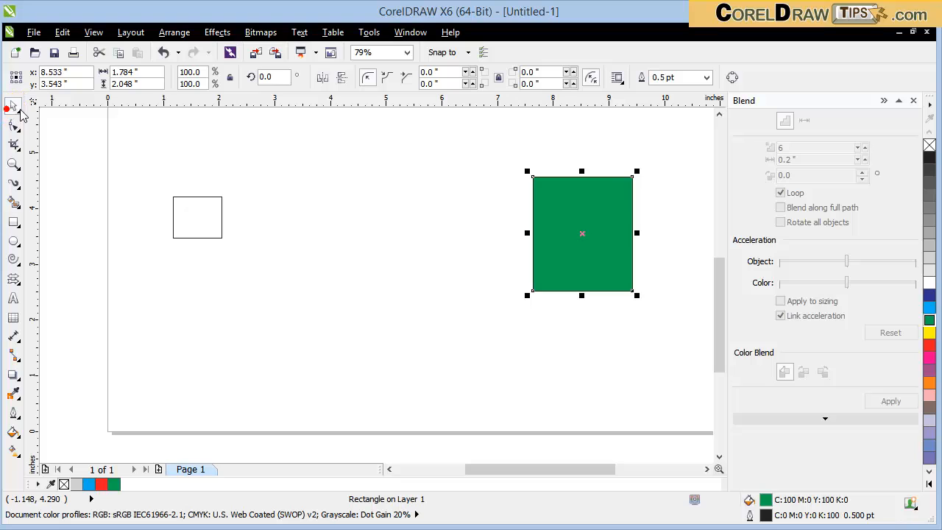
Blend the small unfilled rectangle with the green rectangle using 5 steps.
{"action": "left_click_drag", "start_coordinate": [135, 137], "coordinate": [703, 384]}
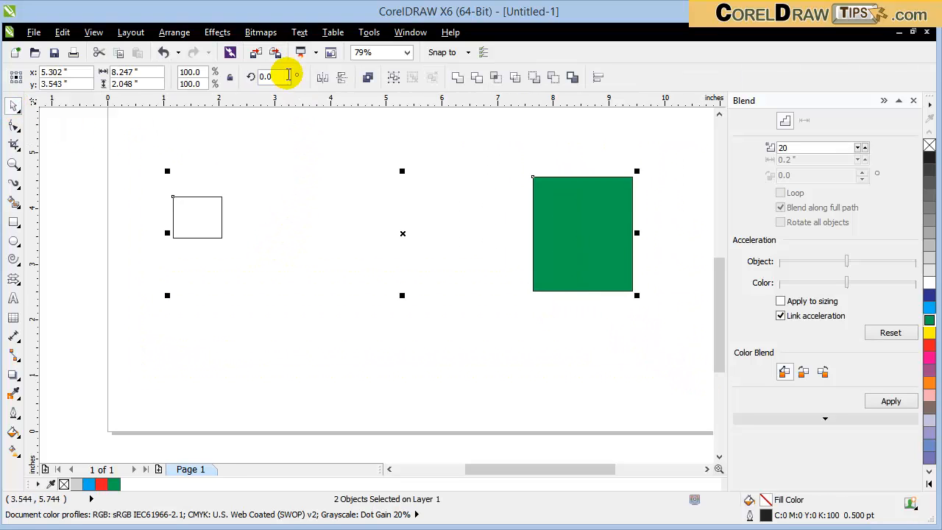
{"action": "left_click", "coordinate": [217, 33]}
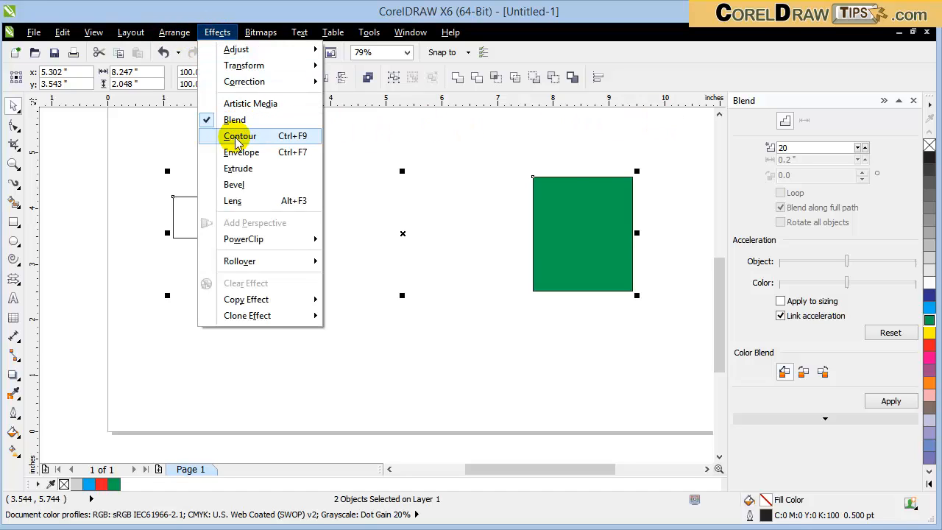
{"action": "key", "text": "Escape"}
{"action": "left_click", "coordinate": [723, 148]}
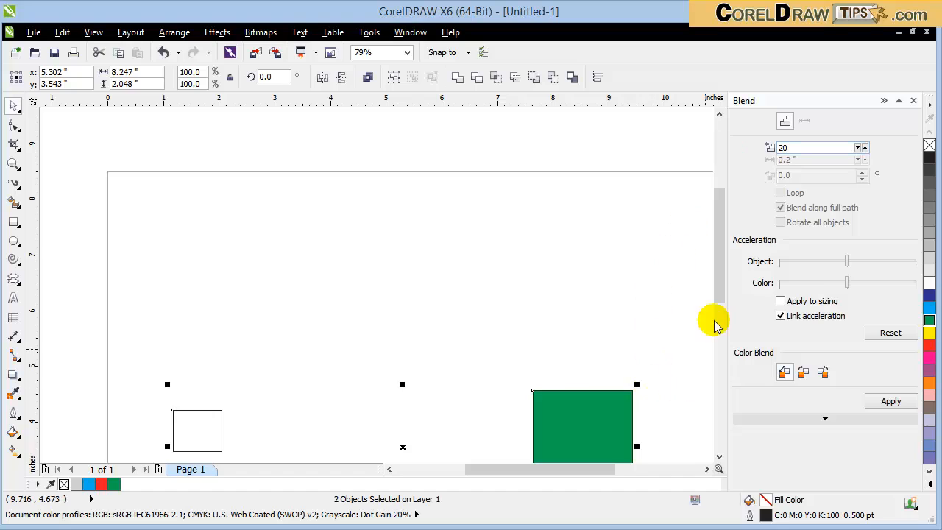
{"action": "left_click_drag", "start_coordinate": [712, 278], "coordinate": [721, 336]}
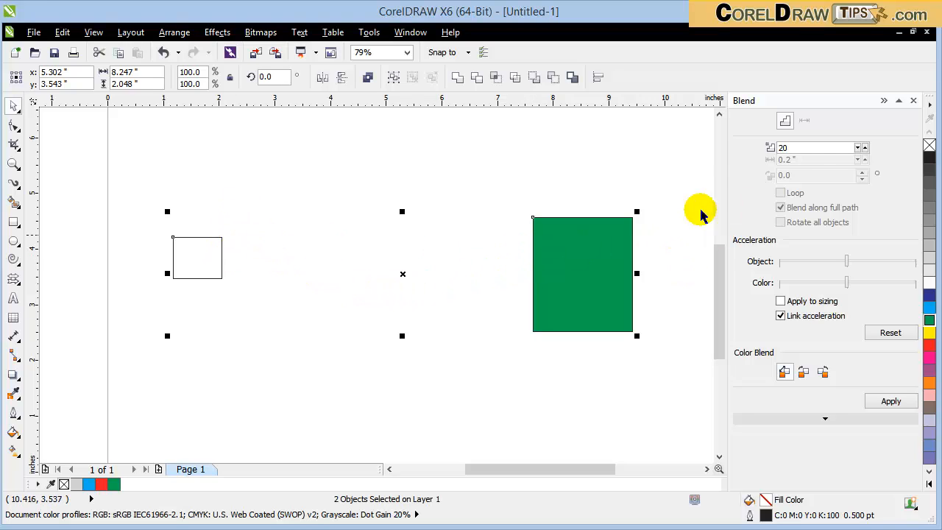
{"action": "double_click", "coordinate": [795, 148]}
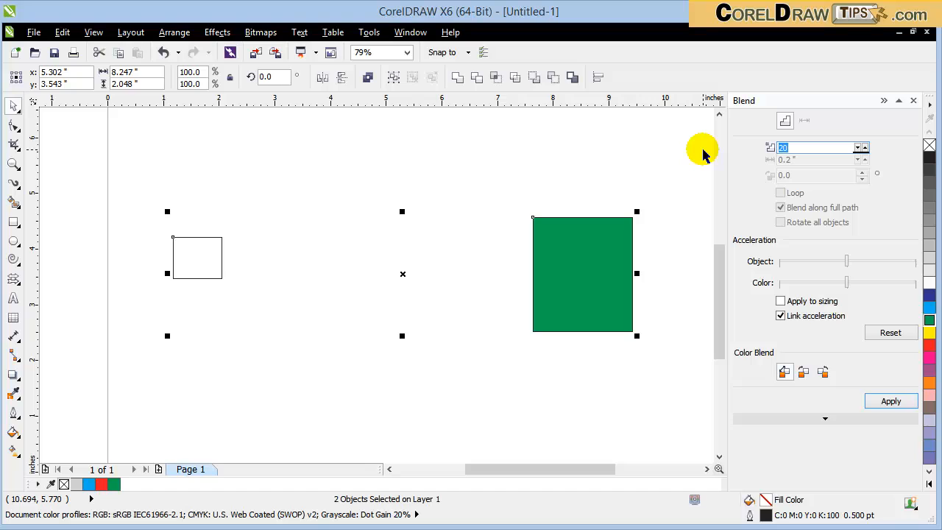
{"action": "type", "text": "5"}
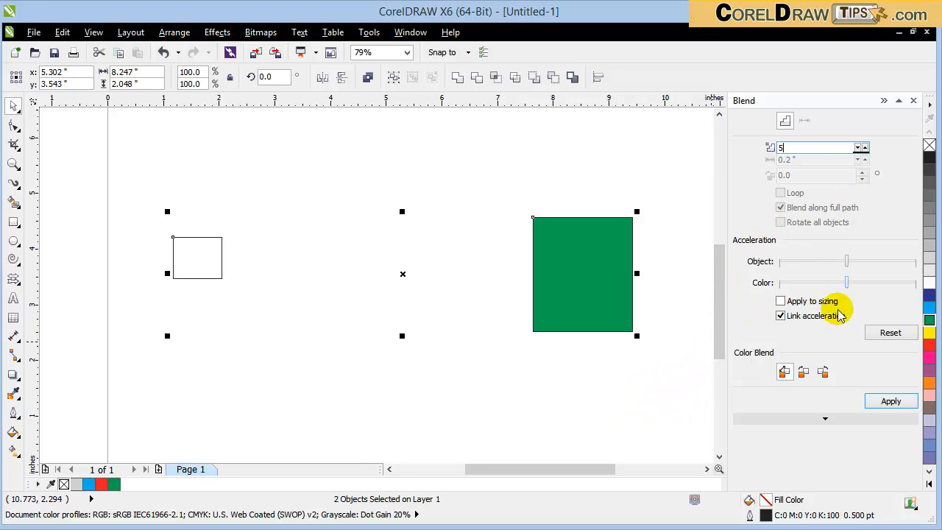
{"action": "left_click", "coordinate": [899, 401]}
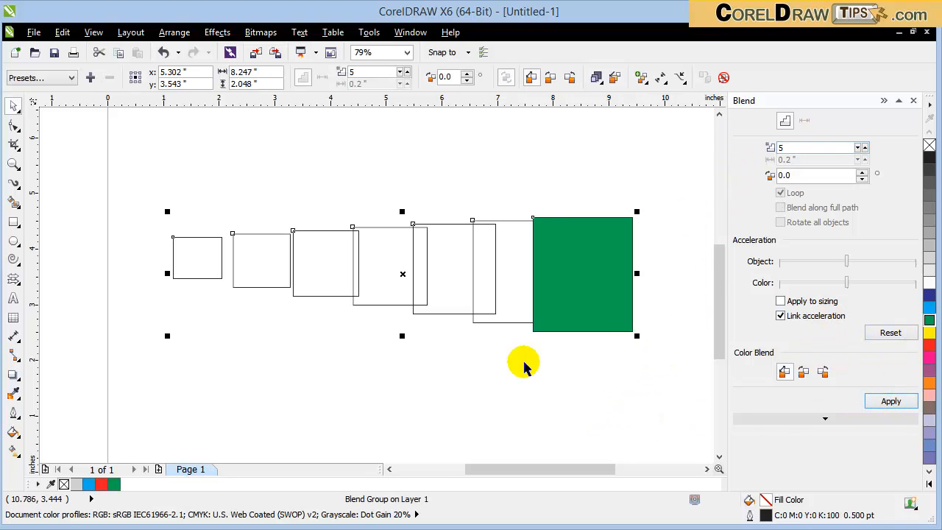
{"action": "left_click", "coordinate": [538, 394]}
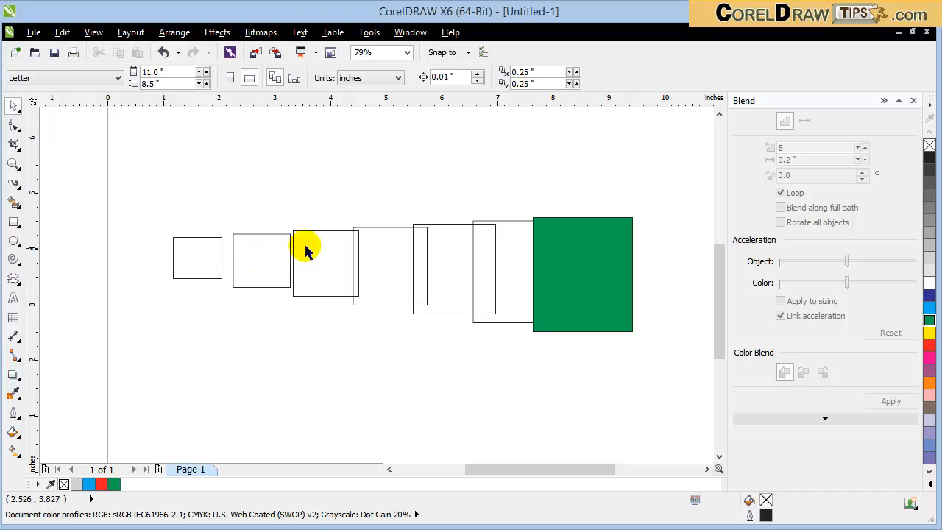
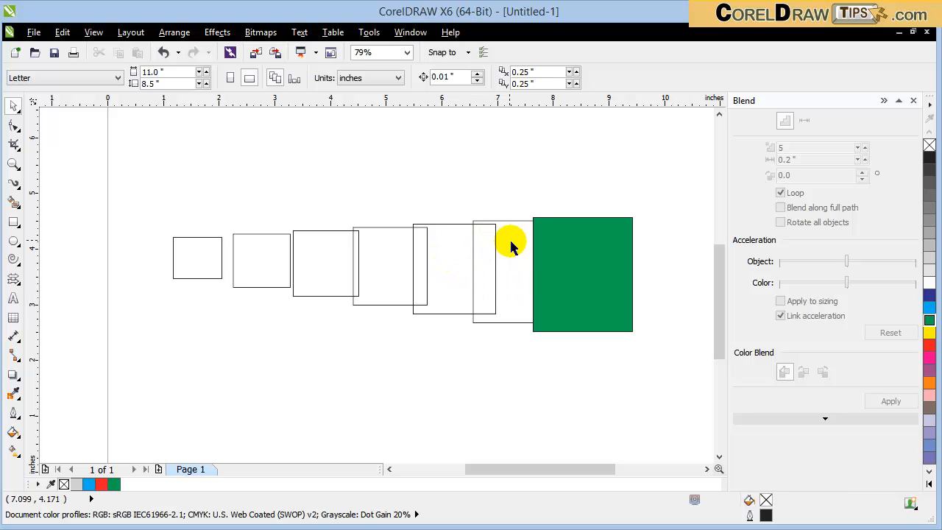
Check whether the rectangle blend can be node-edited with the Shape tool or converted to curves as a group.
{"action": "left_click", "coordinate": [398, 278]}
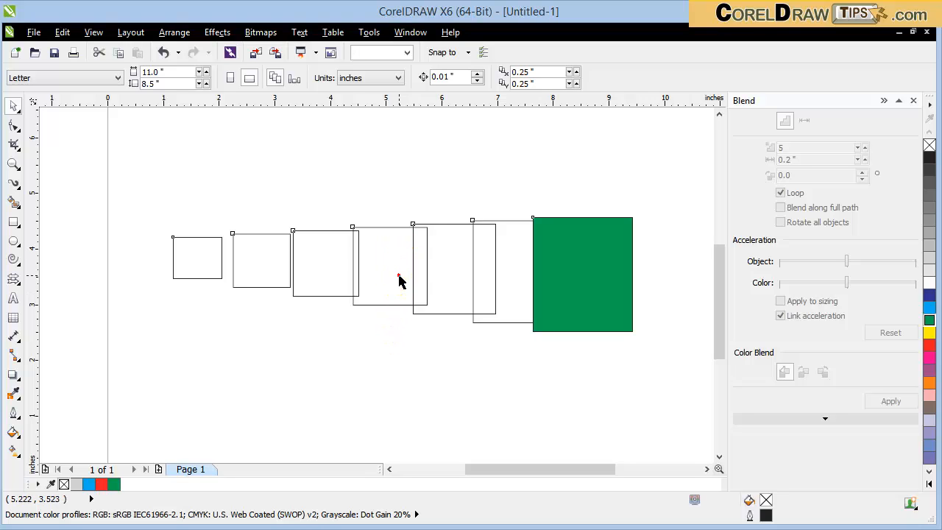
{"action": "left_click", "coordinate": [12, 124]}
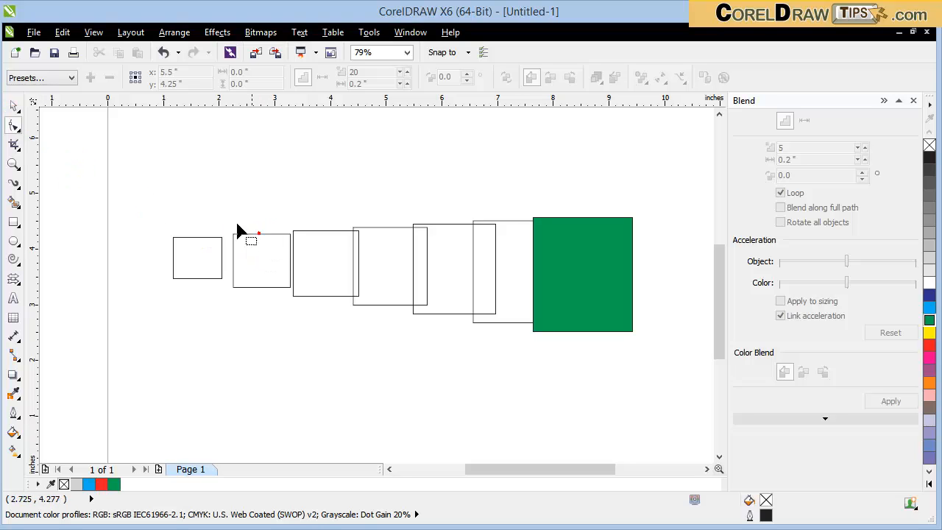
{"action": "left_click", "coordinate": [14, 105]}
{"action": "left_click", "coordinate": [292, 287]}
{"action": "left_click", "coordinate": [13, 130]}
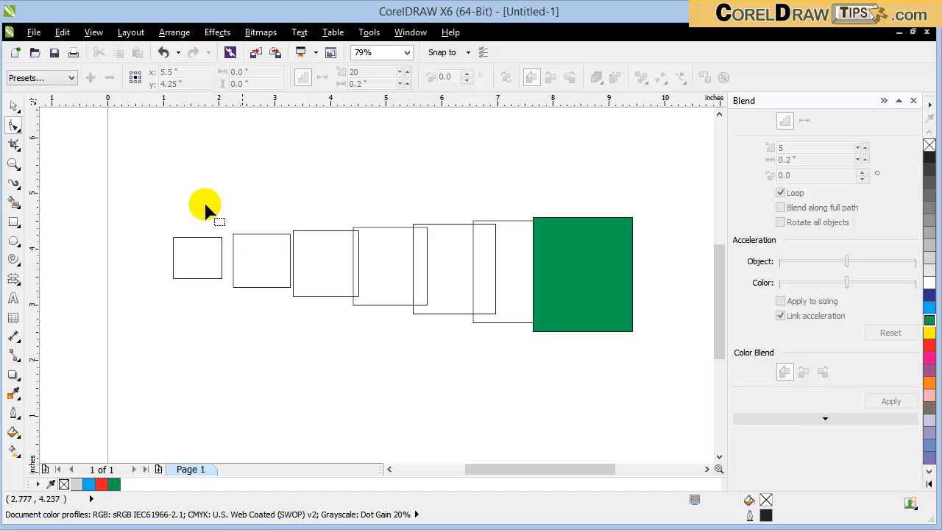
{"action": "left_click", "coordinate": [13, 105]}
{"action": "left_click", "coordinate": [359, 255]}
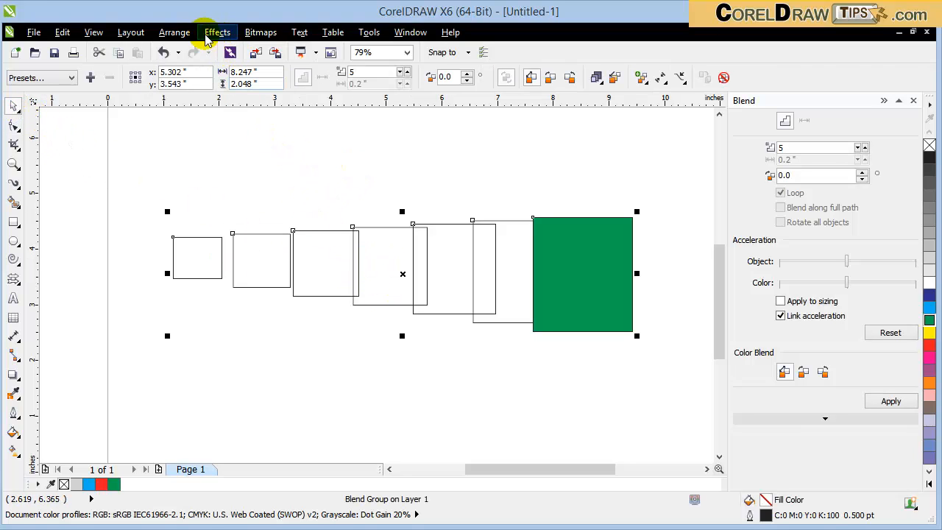
{"action": "left_click", "coordinate": [174, 32]}
{"action": "left_click", "coordinate": [263, 296]}
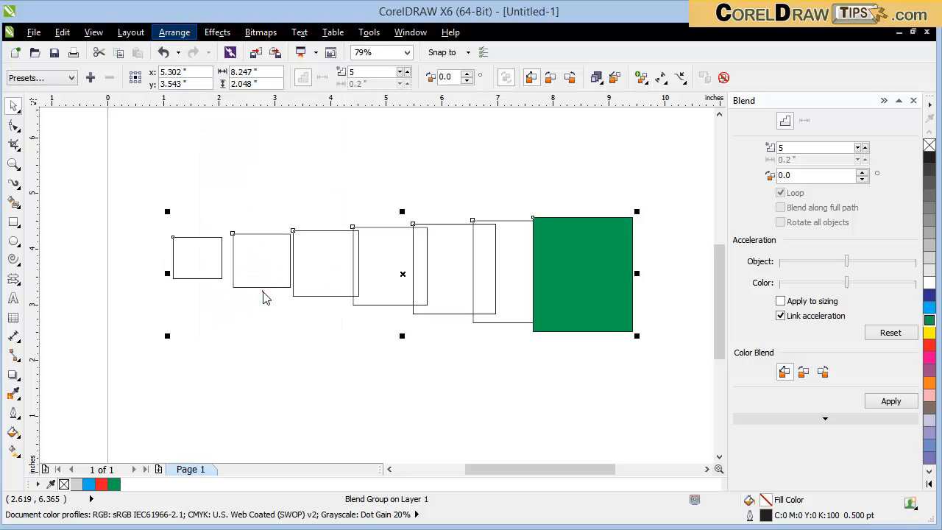
{"action": "left_click", "coordinate": [328, 177]}
{"action": "left_click", "coordinate": [326, 244]}
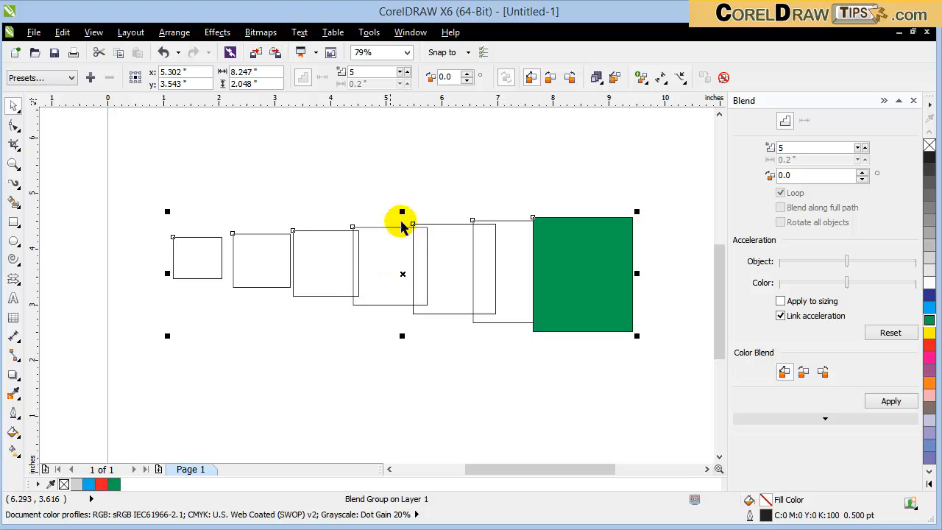
Break the blend group apart, then ungroup its five intermediate rectangles.
{"action": "left_click", "coordinate": [180, 36]}
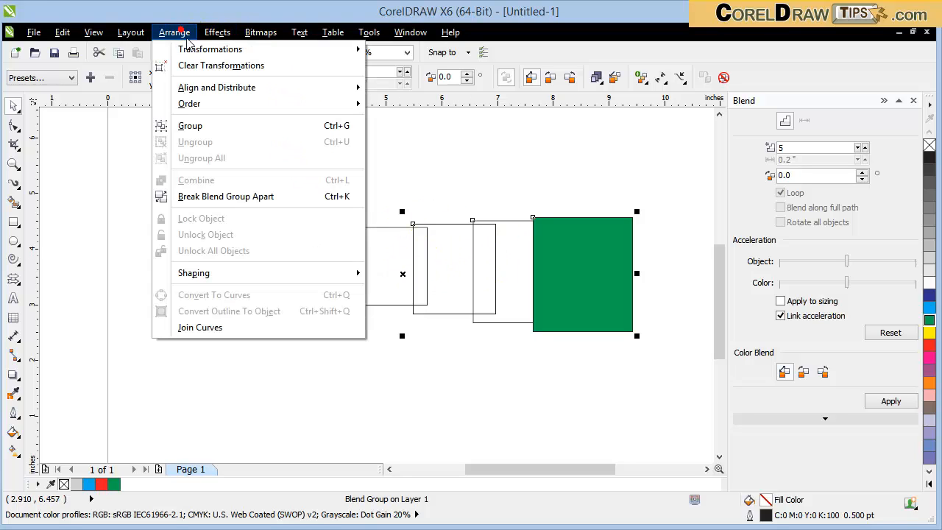
{"action": "left_click", "coordinate": [226, 196]}
{"action": "left_click", "coordinate": [405, 181]}
{"action": "left_click", "coordinate": [511, 233]}
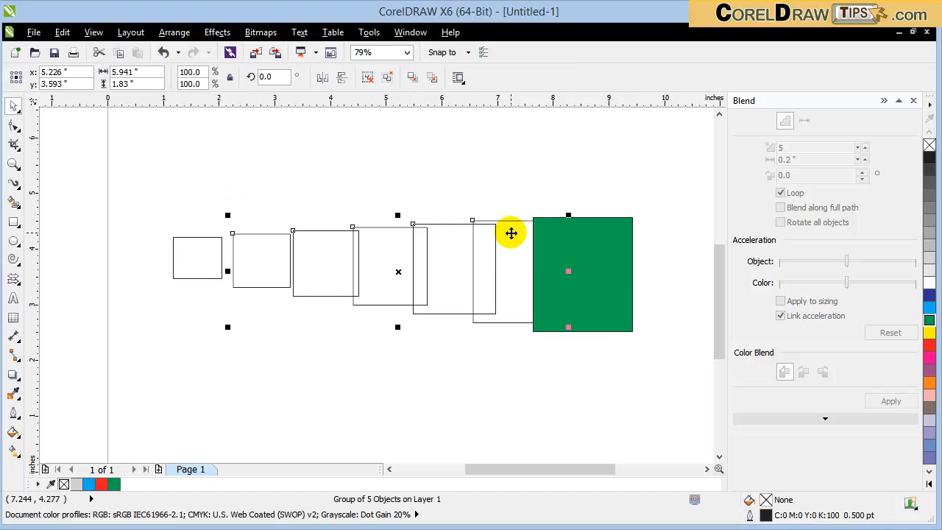
{"action": "left_click", "coordinate": [368, 79]}
Reshape the intermediate rectangle nearest the green one, pulling its upper-left node up about 0.9 inches and its lower-left node down about 1.6 inches.
{"action": "left_click", "coordinate": [429, 172]}
{"action": "left_click", "coordinate": [506, 243]}
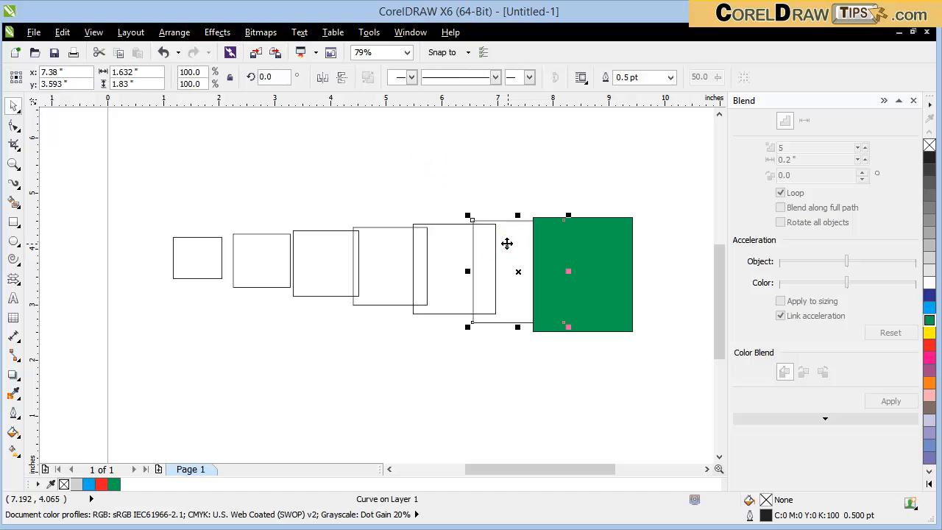
{"action": "left_click", "coordinate": [13, 125]}
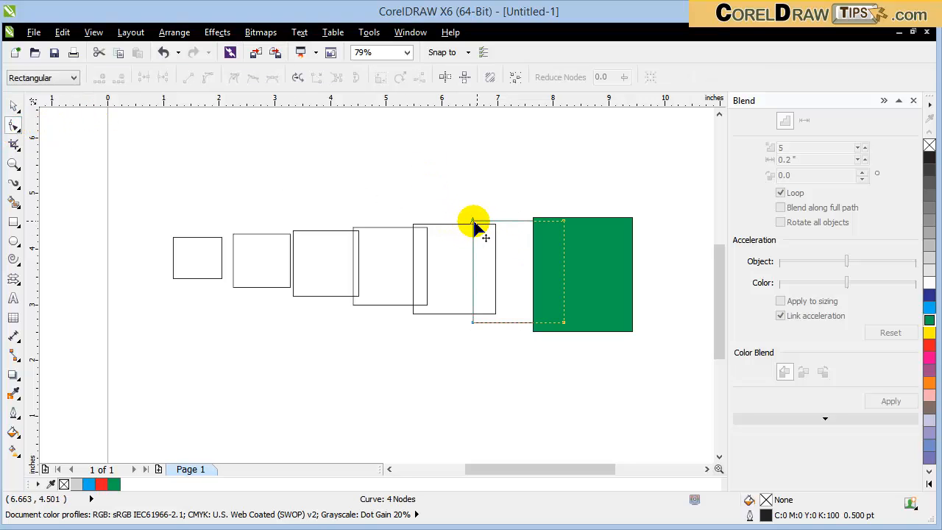
{"action": "left_click_drag", "start_coordinate": [473, 215], "coordinate": [473, 168]}
{"action": "left_click_drag", "start_coordinate": [474, 324], "coordinate": [474, 413]}
{"action": "left_click", "coordinate": [14, 107]}
{"action": "left_click", "coordinate": [180, 184]}
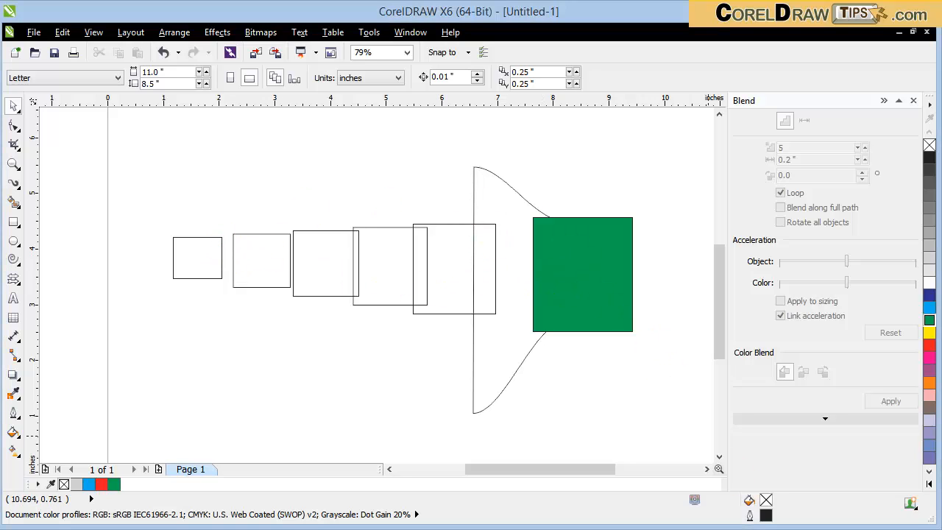
Delete all the blend shapes and draw a rectangle about 2.06 by 1.94 inches filled with 30% black.
{"action": "left_click_drag", "start_coordinate": [123, 140], "coordinate": [685, 445]}
{"action": "key", "text": "Delete"}
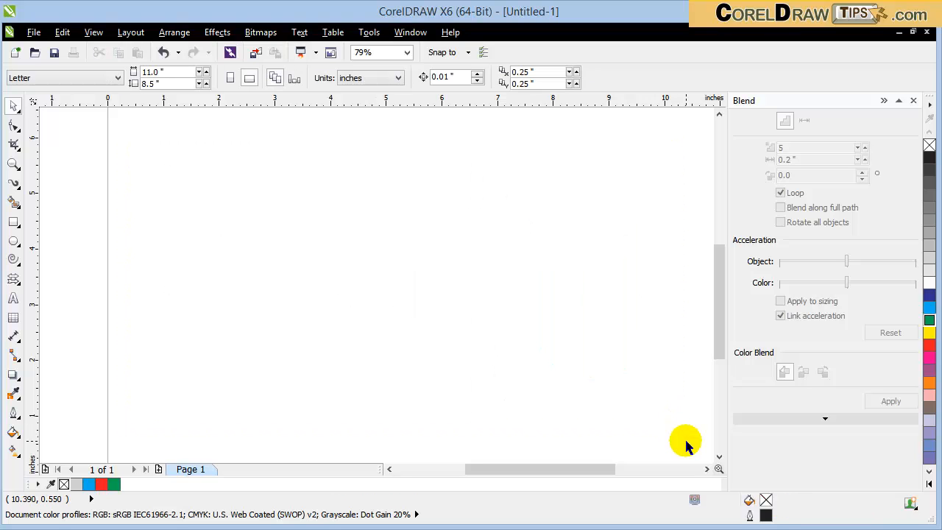
{"action": "left_click", "coordinate": [16, 221]}
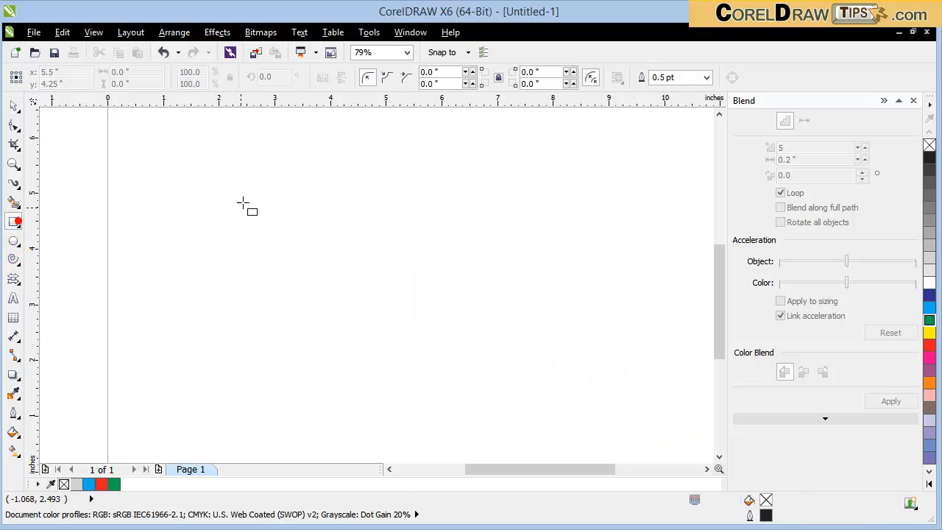
{"action": "left_click_drag", "start_coordinate": [239, 184], "coordinate": [355, 292]}
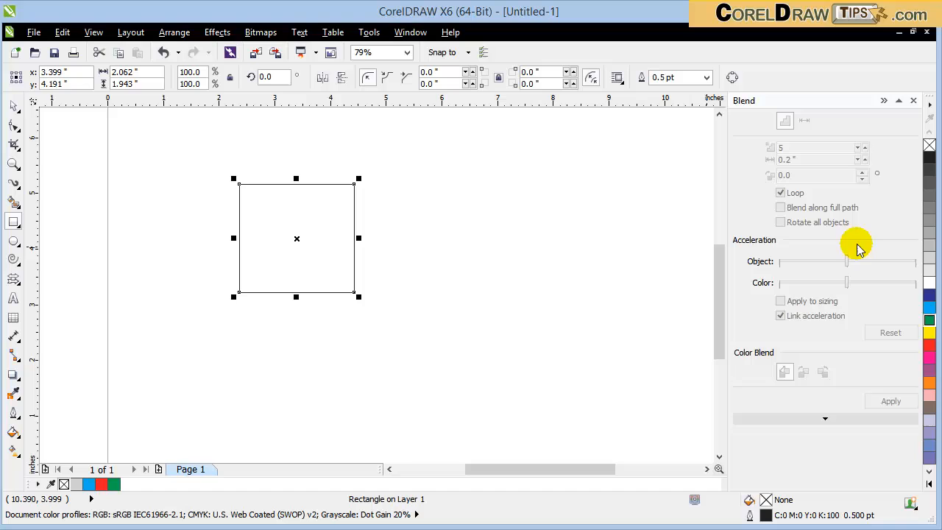
{"action": "left_click", "coordinate": [928, 246]}
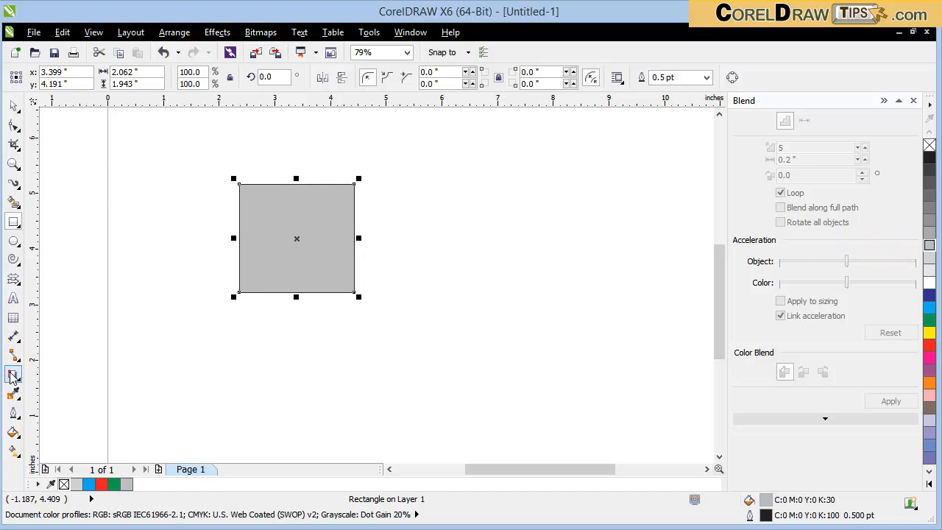
Add a drop shadow to the gray rectangle, offset about 0.25 inches right and 0.29 inches down.
{"action": "left_click", "coordinate": [12, 376]}
{"action": "left_click_drag", "start_coordinate": [304, 248], "coordinate": [354, 304]}
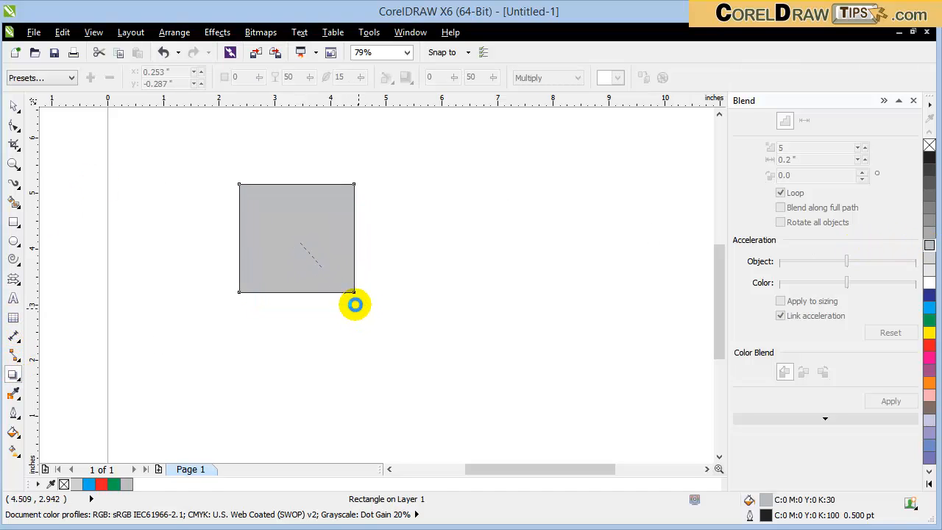
{"action": "left_click", "coordinate": [13, 106]}
{"action": "left_click", "coordinate": [142, 225]}
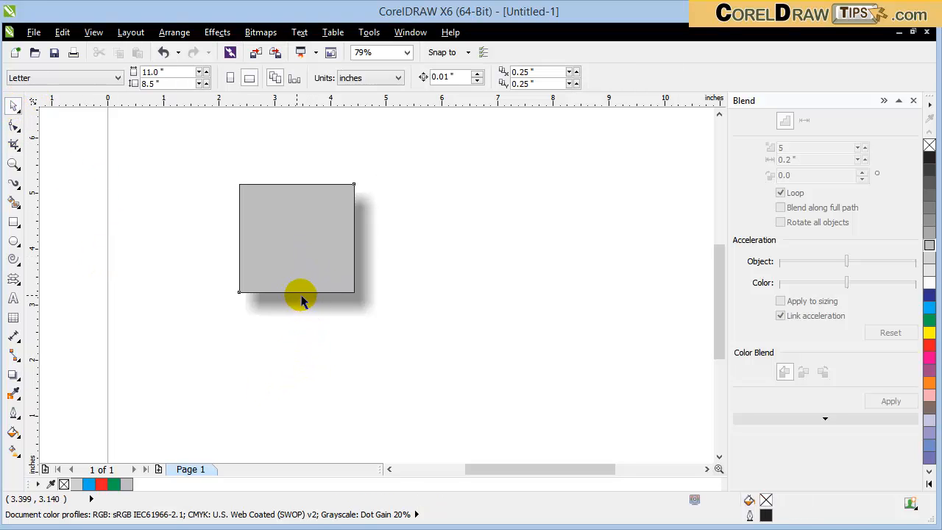
Select the drop shadow group and then its control rectangle to compare the two.
{"action": "left_click", "coordinate": [333, 312]}
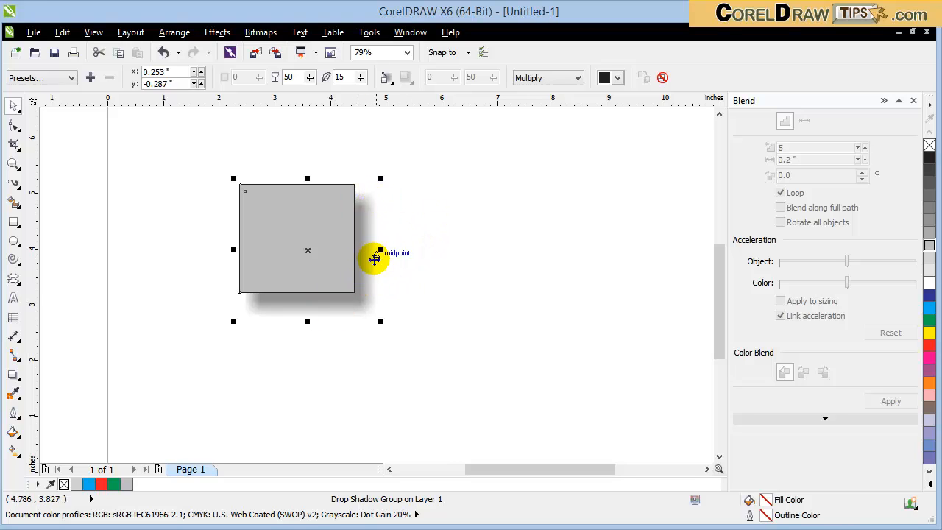
{"action": "left_click", "coordinate": [433, 250]}
{"action": "left_click", "coordinate": [347, 198]}
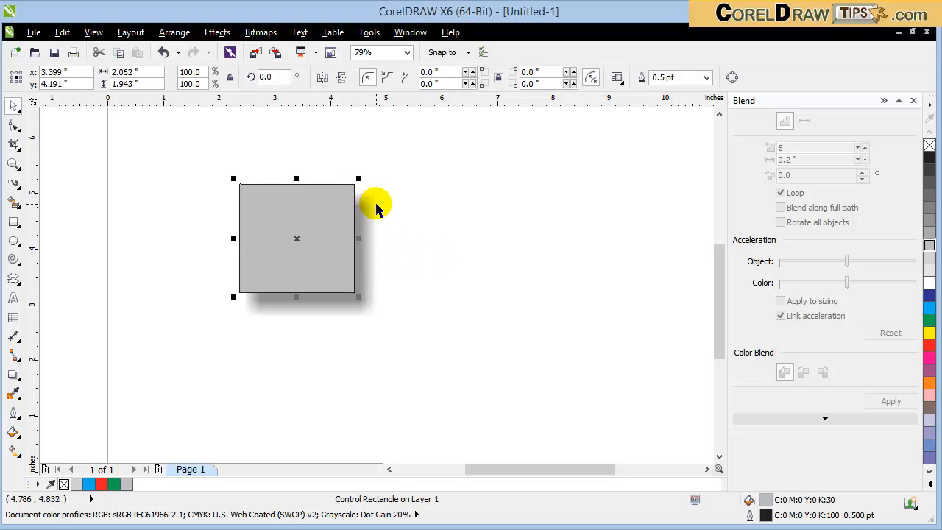
Break the drop shadow group apart and move the gray rectangle about 2.3 inches left and 0.24 inches up.
{"action": "left_click", "coordinate": [373, 204]}
{"action": "left_click", "coordinate": [175, 34]}
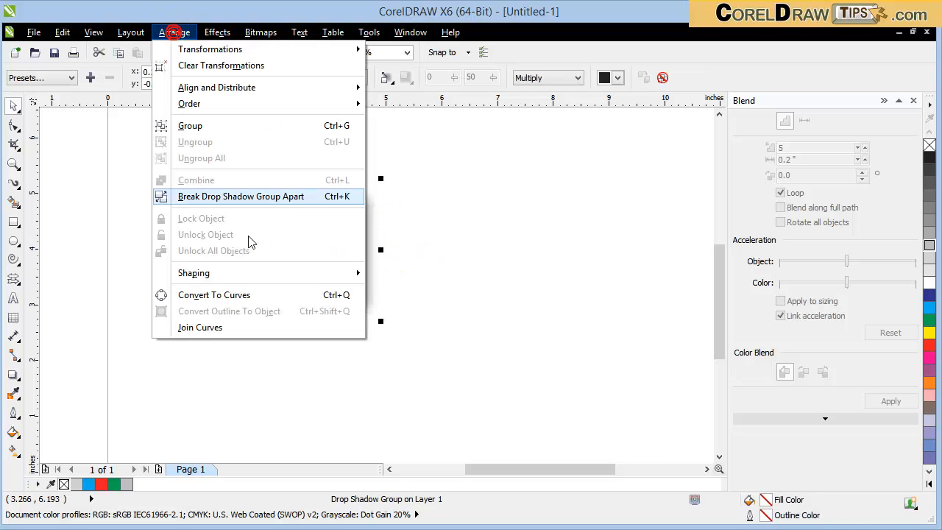
{"action": "left_click", "coordinate": [249, 196]}
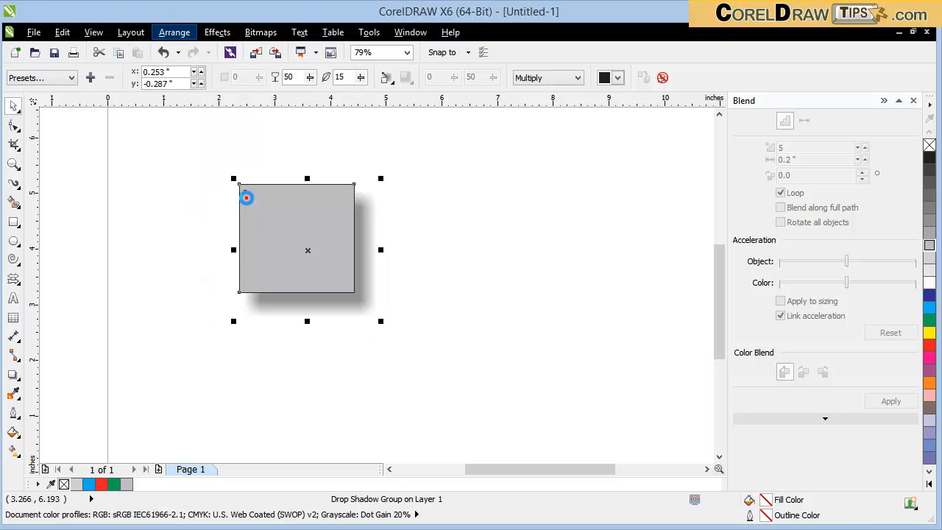
{"action": "left_click", "coordinate": [419, 202]}
{"action": "left_click_drag", "start_coordinate": [302, 223], "coordinate": [182, 195]}
{"action": "mouse_move", "coordinate": [220, 232]}
{"action": "left_mouse_down"}
{"action": "mouse_move", "coordinate": [322, 242]}
{"action": "mouse_move", "coordinate": [219, 234]}
{"action": "left_mouse_up"}
Move the separated shadow about 0.6 inches right and 0.16 inches up, and convert it to curves.
{"action": "left_click", "coordinate": [461, 235]}
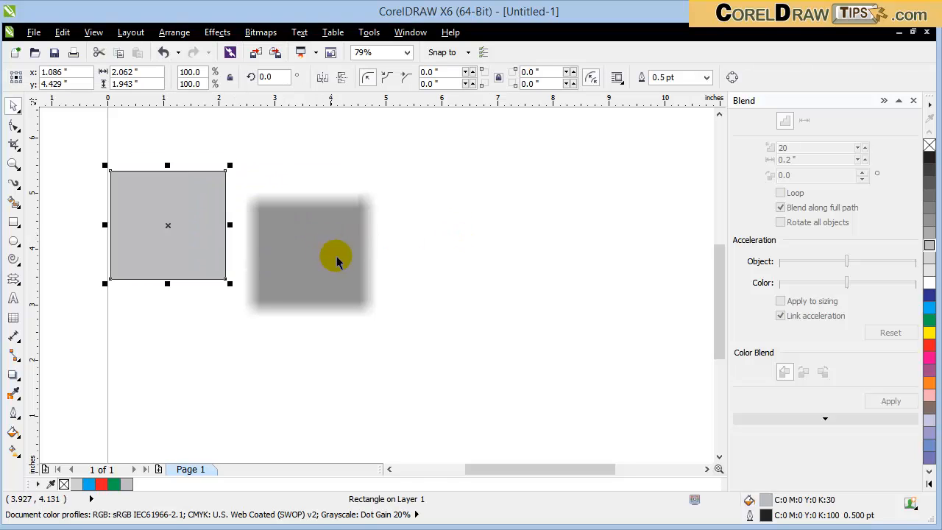
{"action": "left_click_drag", "start_coordinate": [361, 259], "coordinate": [388, 261]}
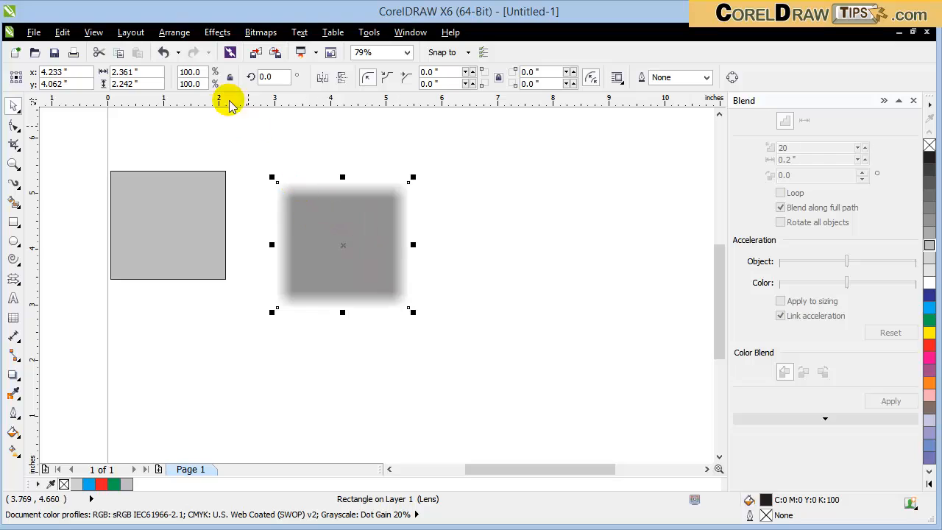
{"action": "left_click", "coordinate": [162, 37]}
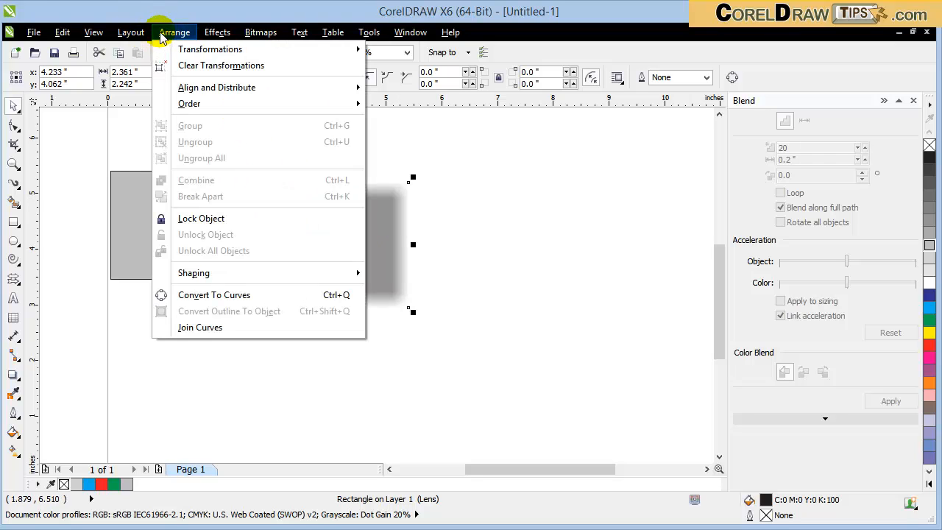
{"action": "left_click", "coordinate": [234, 298]}
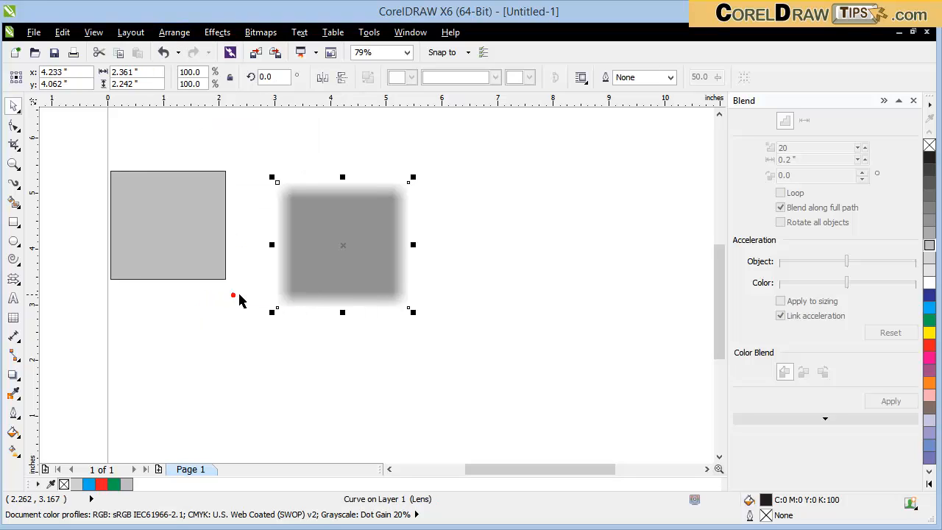
Add a node midway along the shadow's upper and lower edges, pulling them inward about 0.5 and 0.8 inches.
{"action": "left_click", "coordinate": [14, 125]}
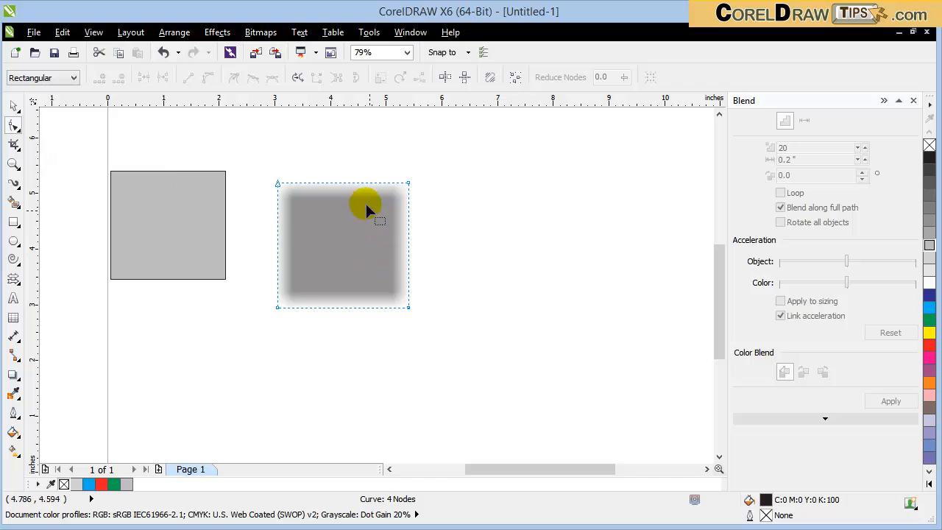
{"action": "double_click", "coordinate": [349, 183]}
{"action": "left_click_drag", "start_coordinate": [349, 196], "coordinate": [344, 212]}
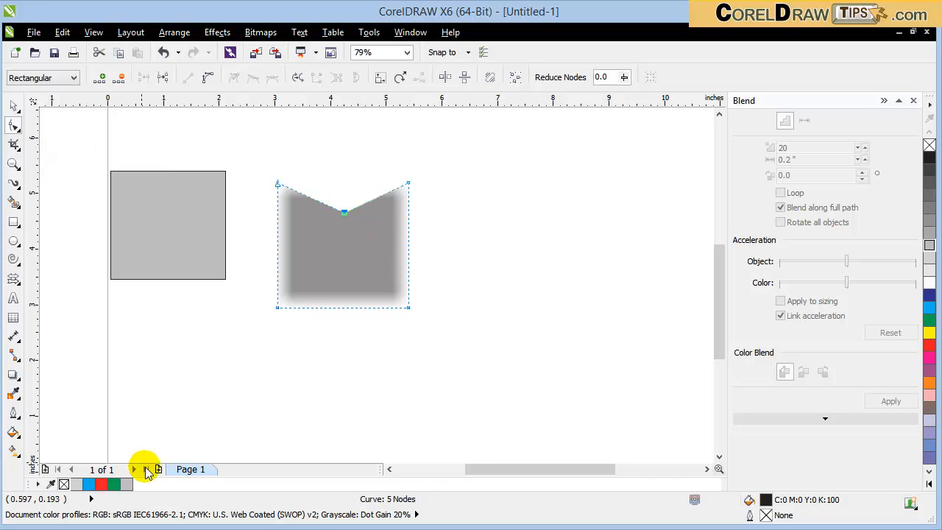
{"action": "double_click", "coordinate": [336, 308]}
{"action": "left_click_drag", "start_coordinate": [338, 290], "coordinate": [340, 262]}
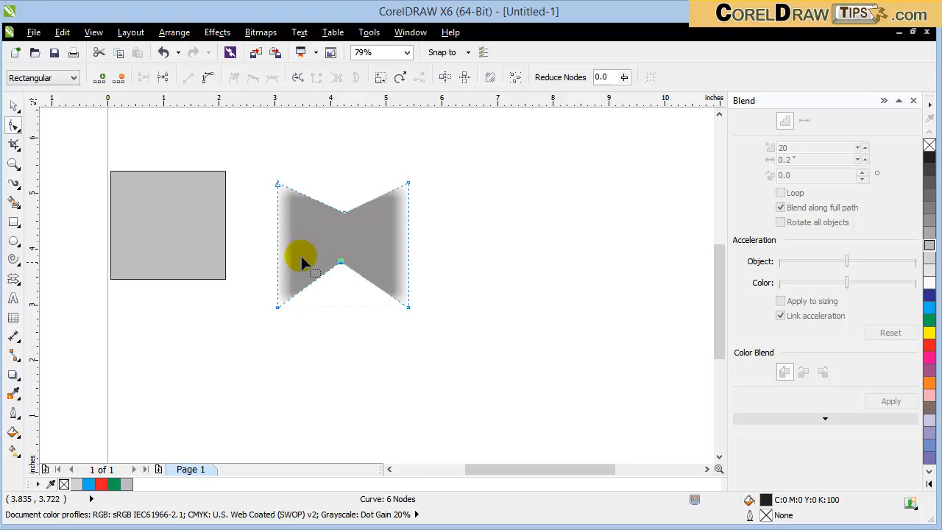
Add a node midway along the shadow's left and right edges and pull each inward about 0.5 inches.
{"action": "double_click", "coordinate": [278, 243]}
{"action": "left_click_drag", "start_coordinate": [292, 245], "coordinate": [303, 242]}
{"action": "left_click", "coordinate": [409, 251]}
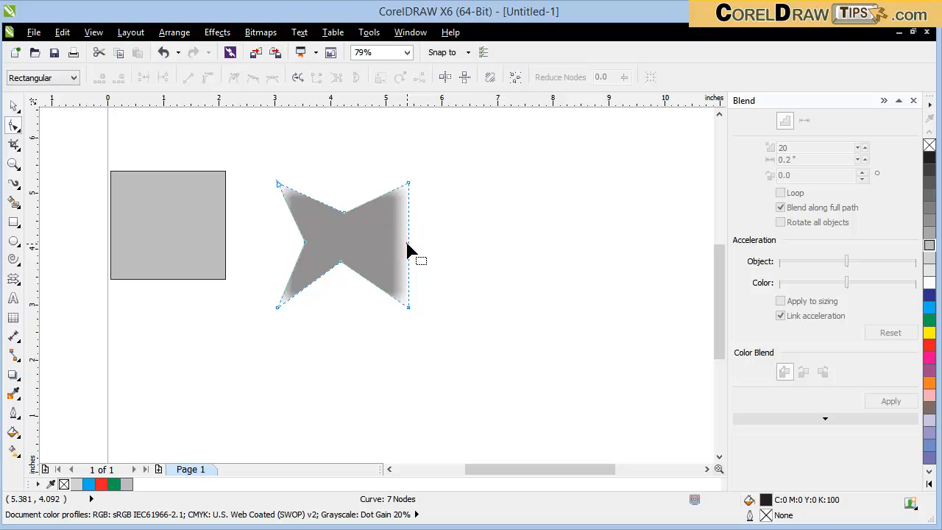
{"action": "double_click", "coordinate": [409, 245]}
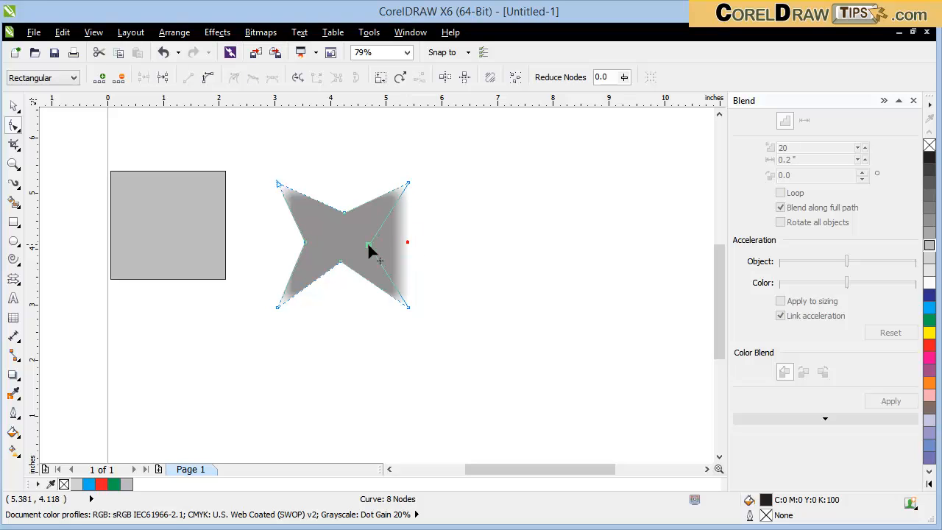
{"action": "left_click_drag", "start_coordinate": [367, 243], "coordinate": [380, 240]}
{"action": "left_click", "coordinate": [13, 107]}
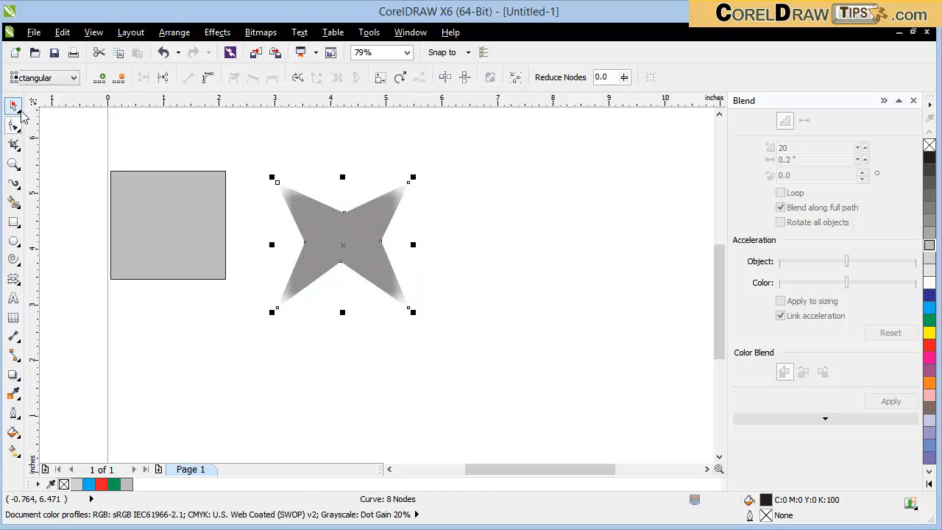
Select the star-shaped shadow curve and the gray rectangle in turn to compare the two objects.
{"action": "left_click", "coordinate": [295, 335]}
{"action": "left_click", "coordinate": [297, 260]}
{"action": "left_click", "coordinate": [231, 339]}
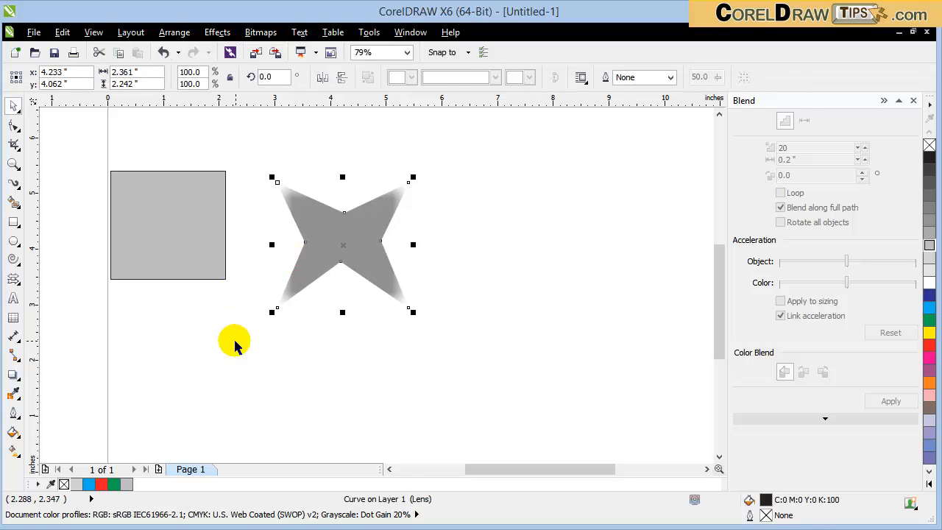
{"action": "left_click", "coordinate": [309, 267]}
{"action": "left_click", "coordinate": [185, 246]}
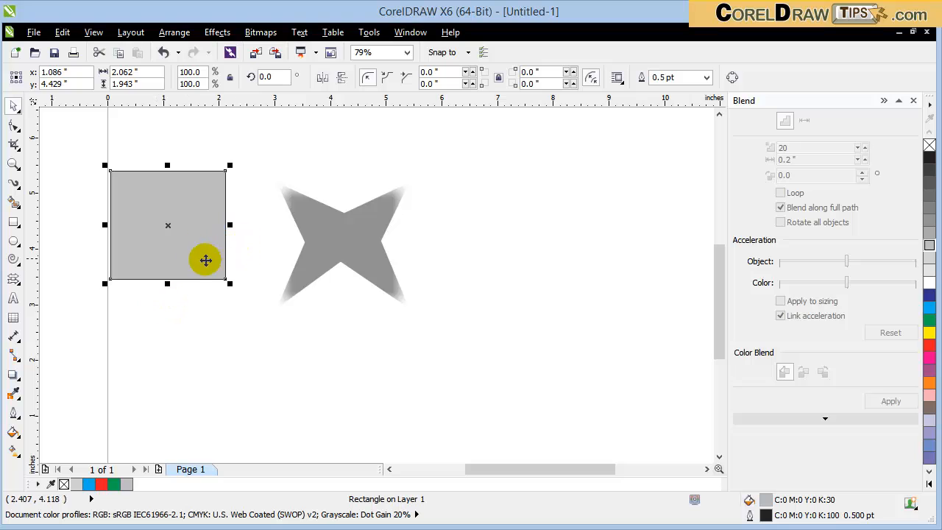
{"action": "left_click", "coordinate": [169, 260]}
{"action": "left_click", "coordinate": [273, 302]}
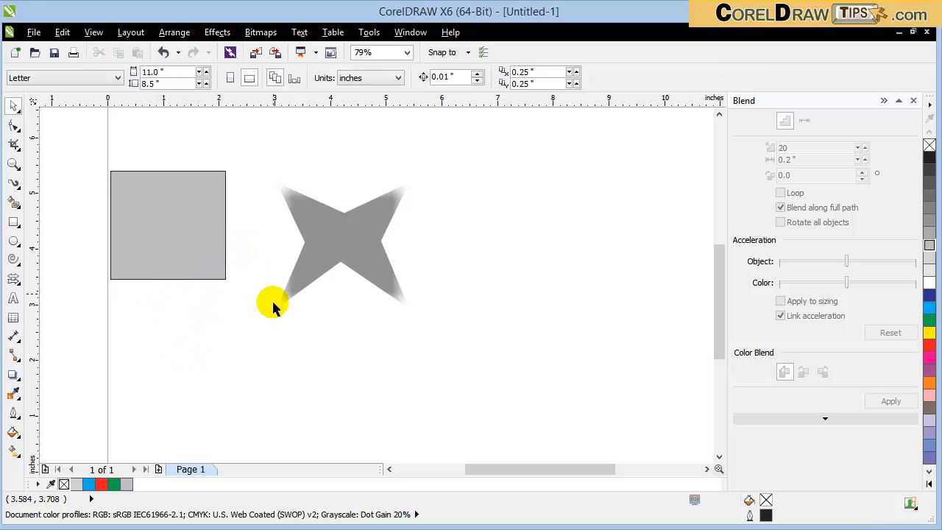
{"action": "left_click", "coordinate": [312, 265]}
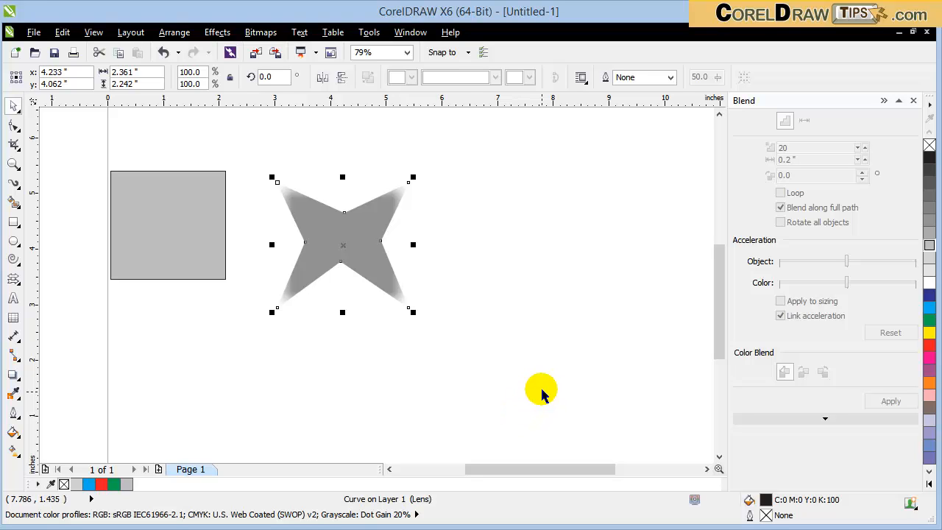
{"action": "left_click", "coordinate": [541, 391]}
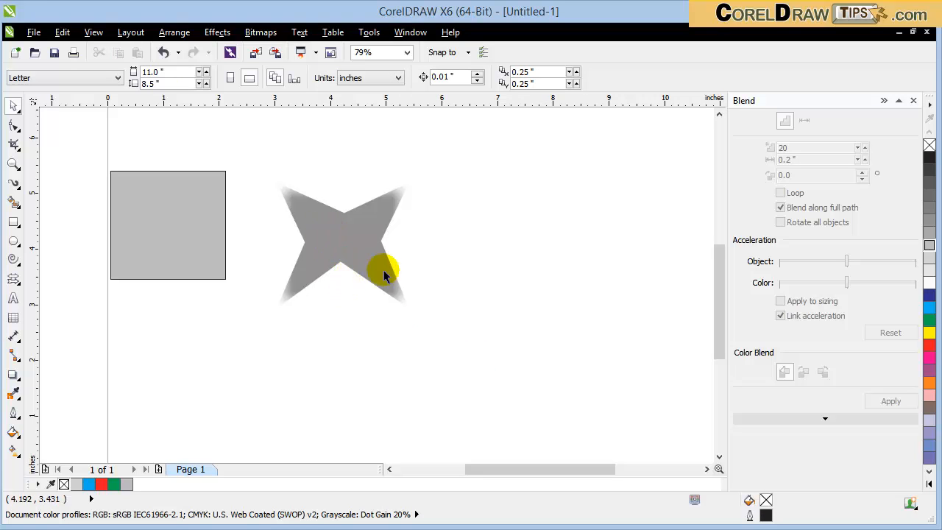